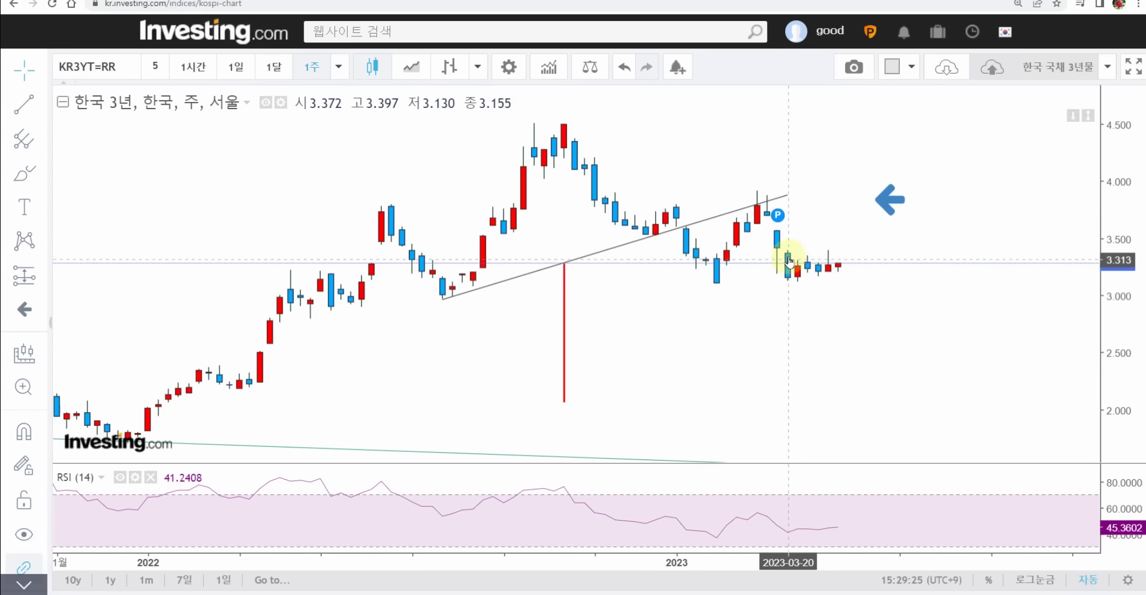
# Examine the weekly Korean 3-year and 10-year government bond yield charts, comparing recent candles with the longer trend.
pyautogui.scroll(3, 866, 289)
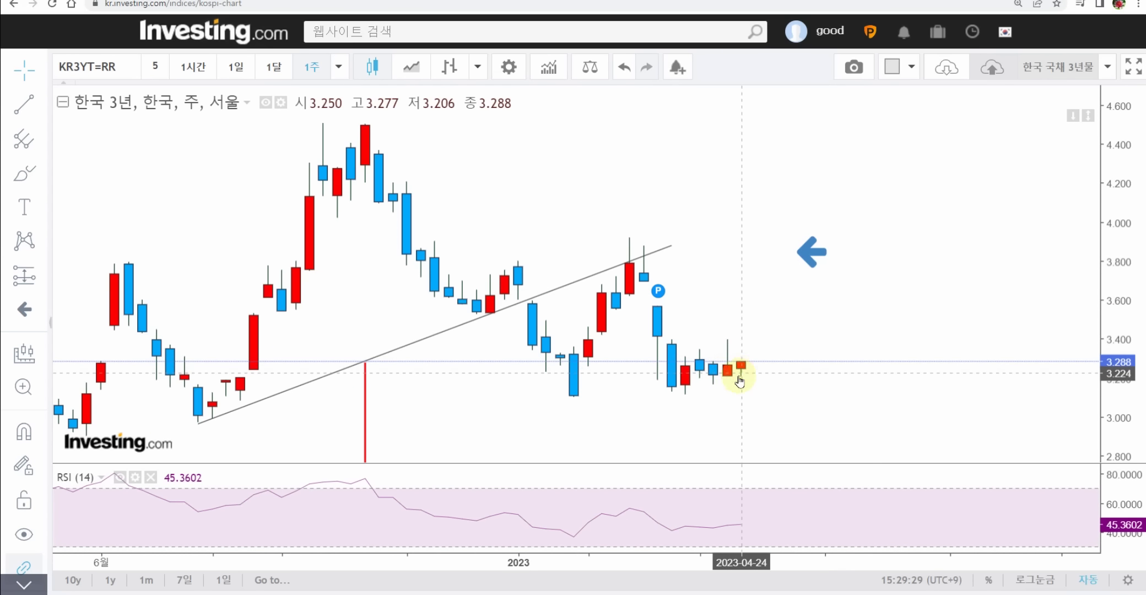
pyautogui.scroll(-3, 820, 336)
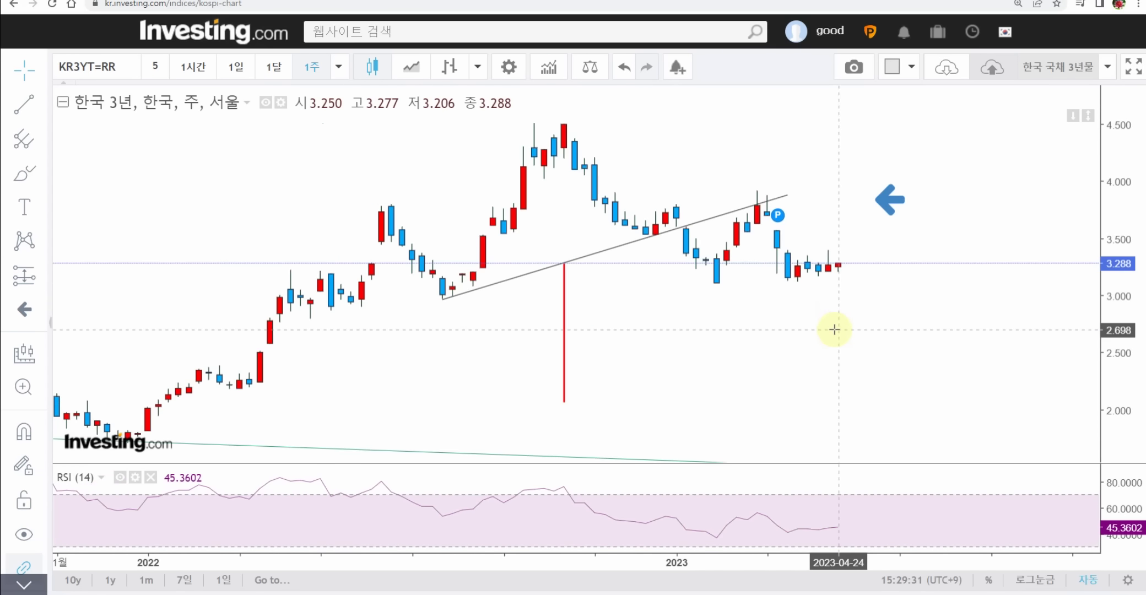
pyautogui.scroll(-3, 843, 300)
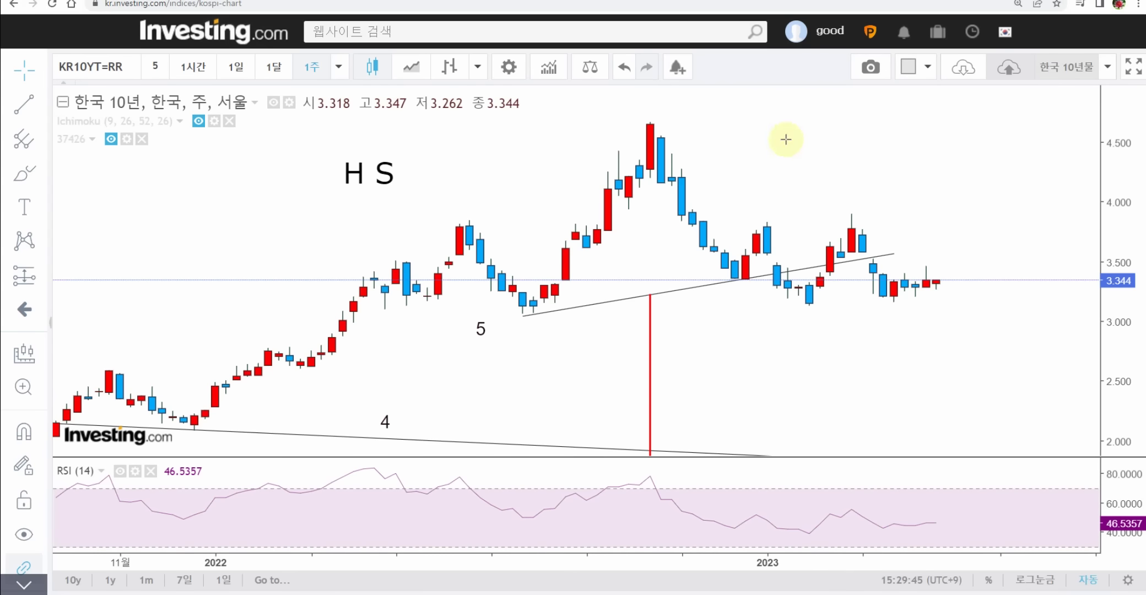
pyautogui.scroll(-3, 787, 143)
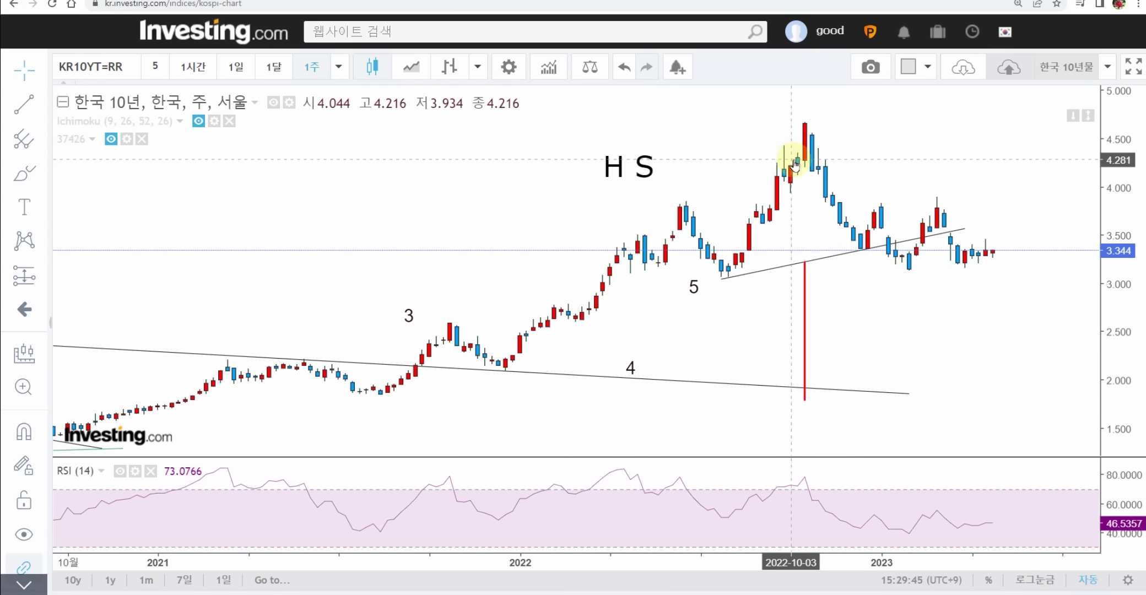
pyautogui.scroll(-3, 795, 165)
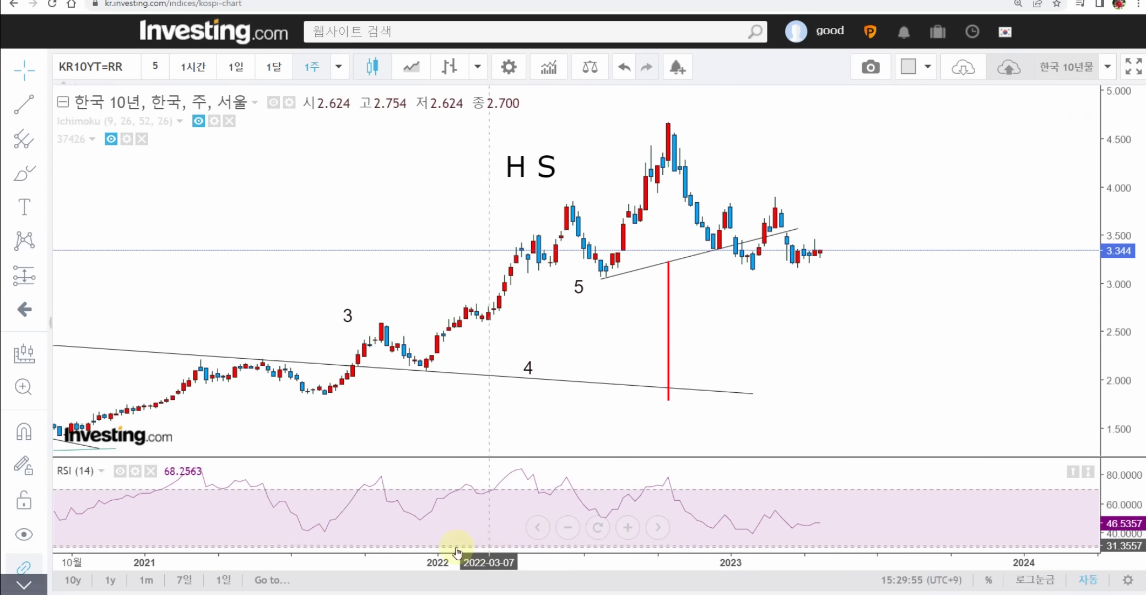
# Switch to the trading program and view foreigners' daily trading in 3년국채 선물 and 10년국채 선물.
pyautogui.hotkey('alt', 'Tab')
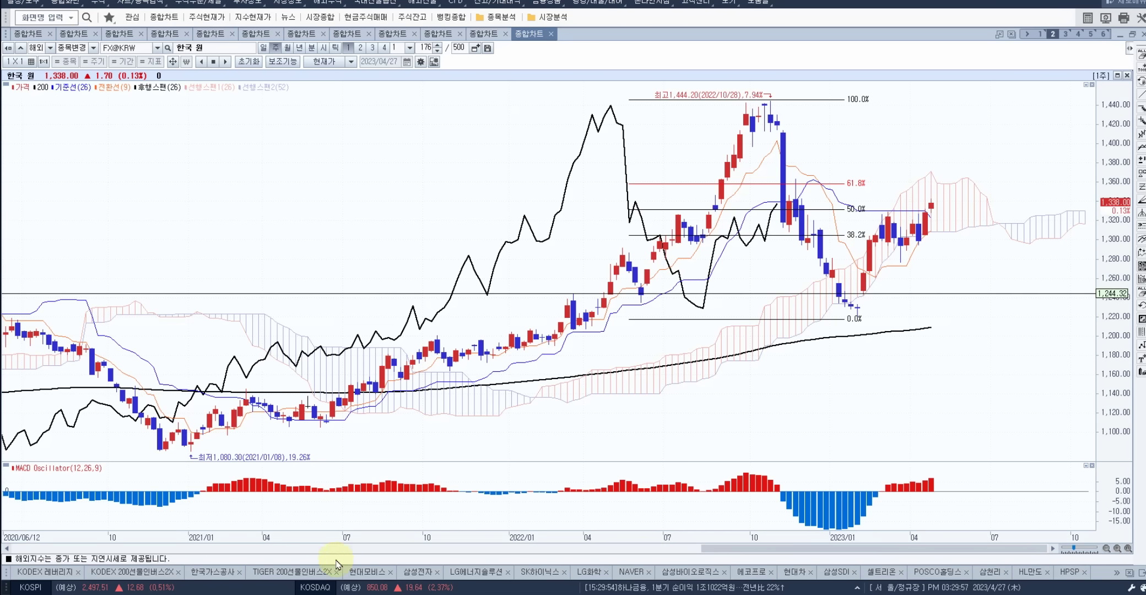
pyautogui.hotkey('alt', 'Tab')
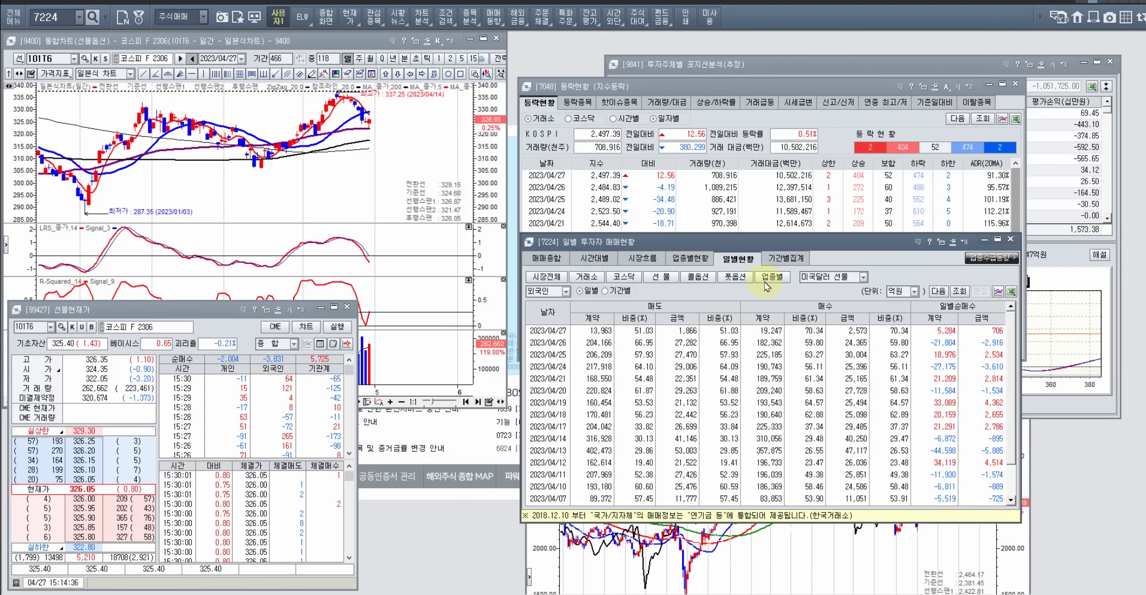
pyautogui.click(863, 277)
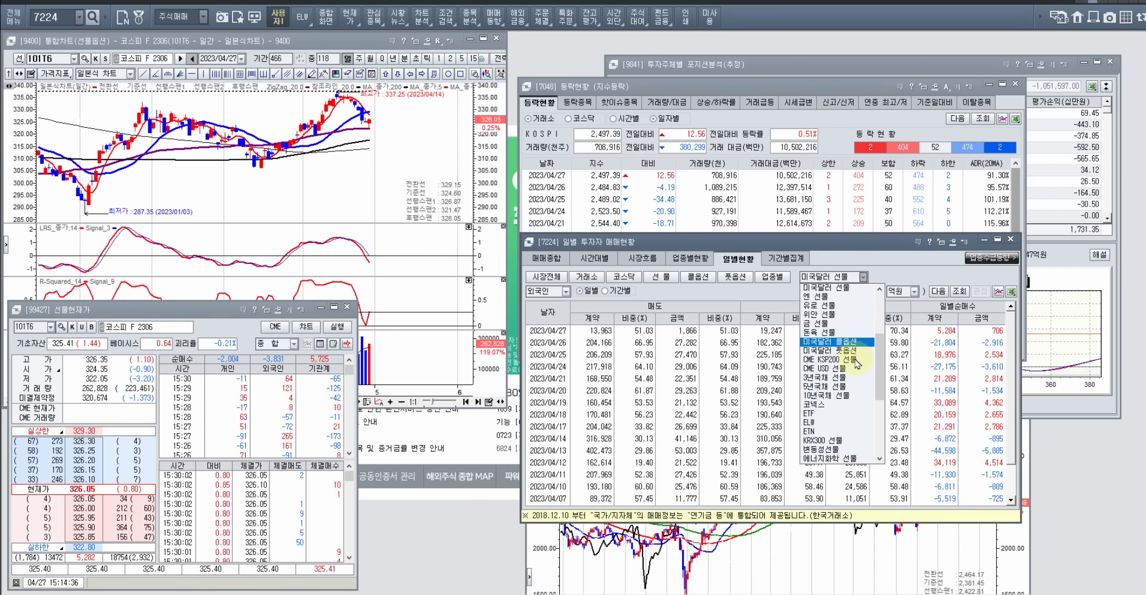
pyautogui.click(857, 384)
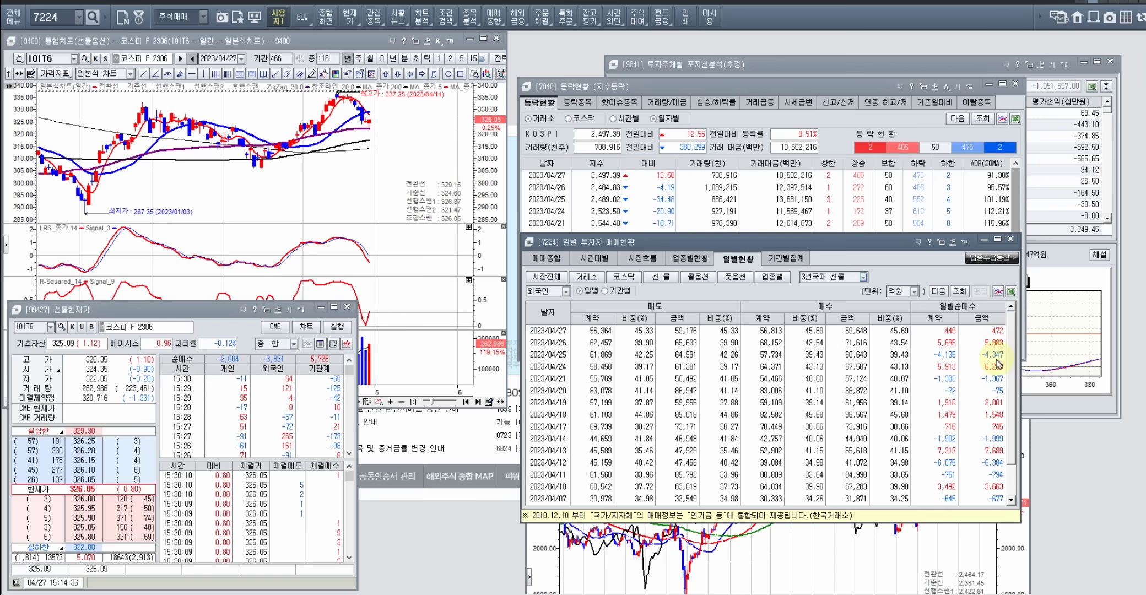
pyautogui.click(863, 277)
pyautogui.click(857, 304)
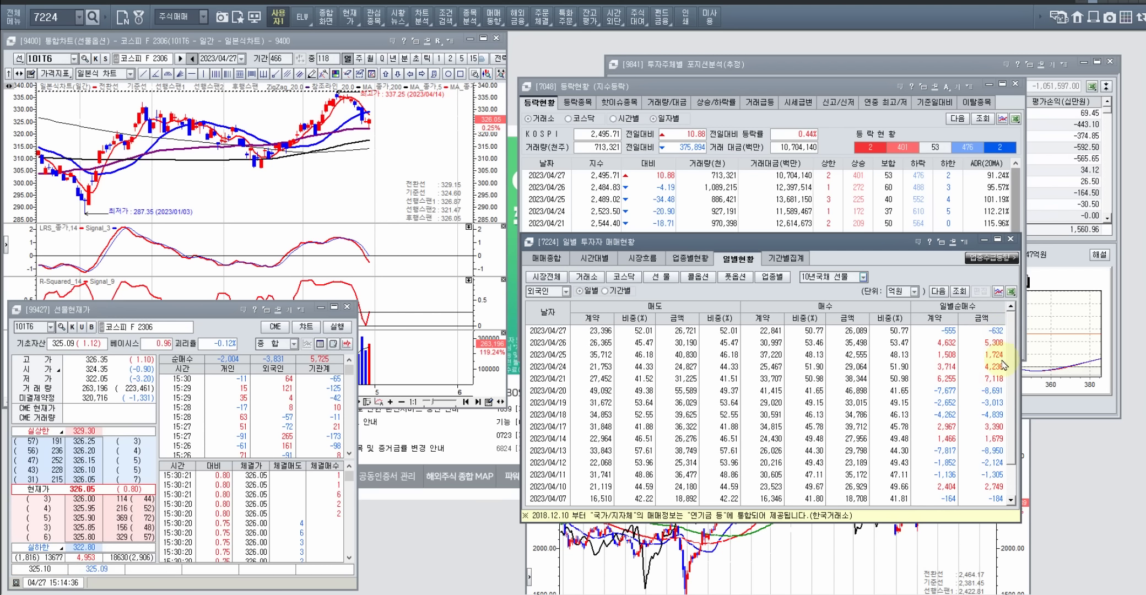
# View foreigners' daily trading in 미국달러 선물 and close the daily investor trading window.
pyautogui.click(863, 278)
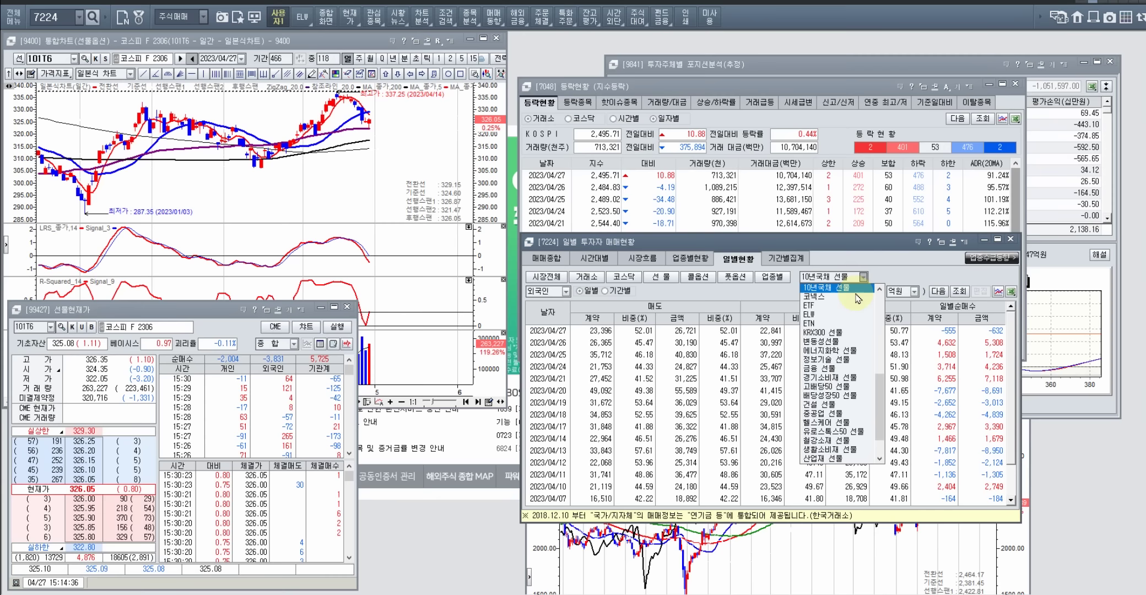
pyautogui.scroll(5, 853, 316)
pyautogui.scroll(2, 853, 315)
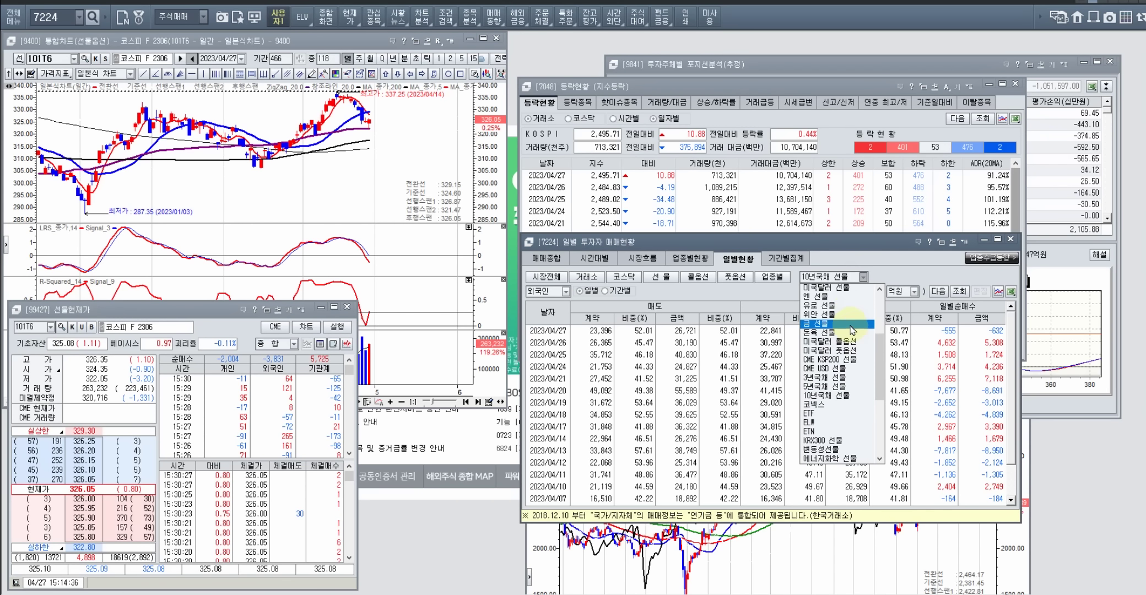
pyautogui.click(848, 296)
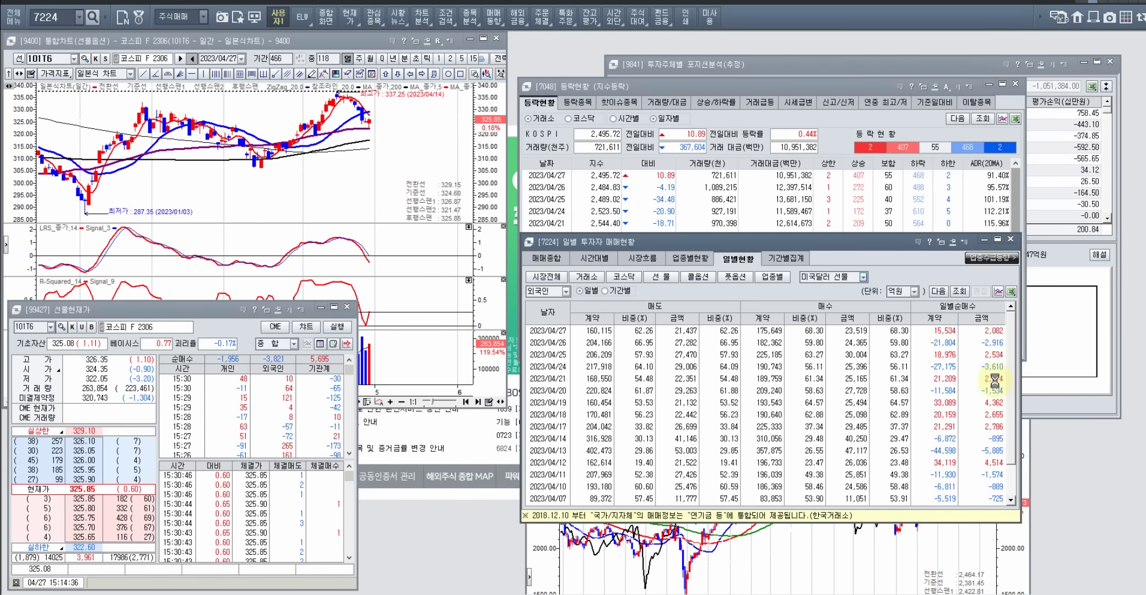
pyautogui.click(1010, 240)
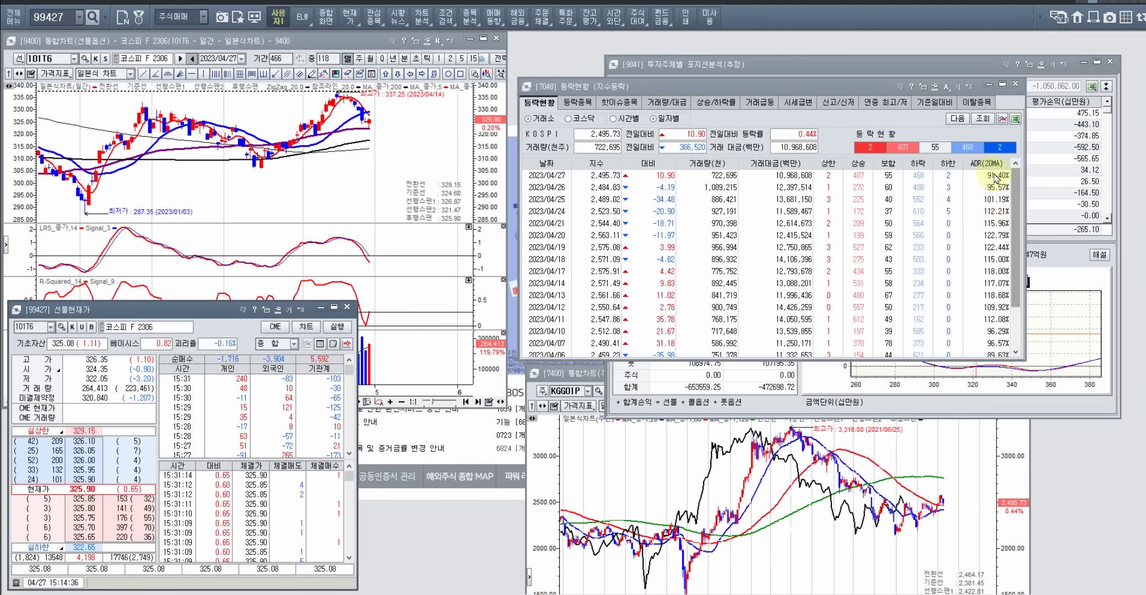
# View the 코스닥 advance-decline figures by date and close that window.
pyautogui.click(573, 119)
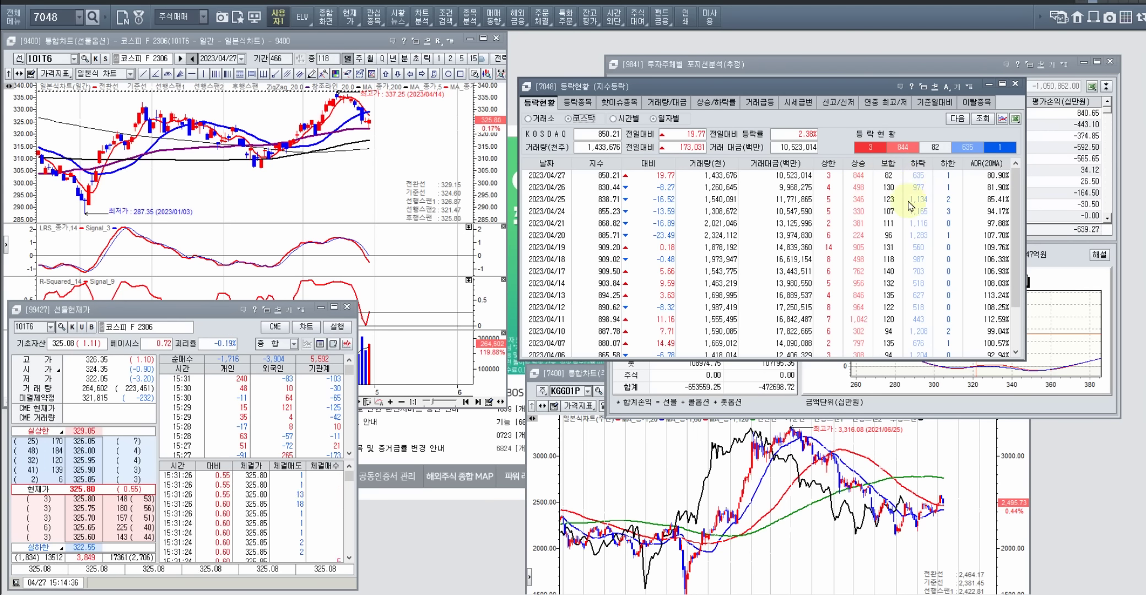
pyautogui.click(1015, 83)
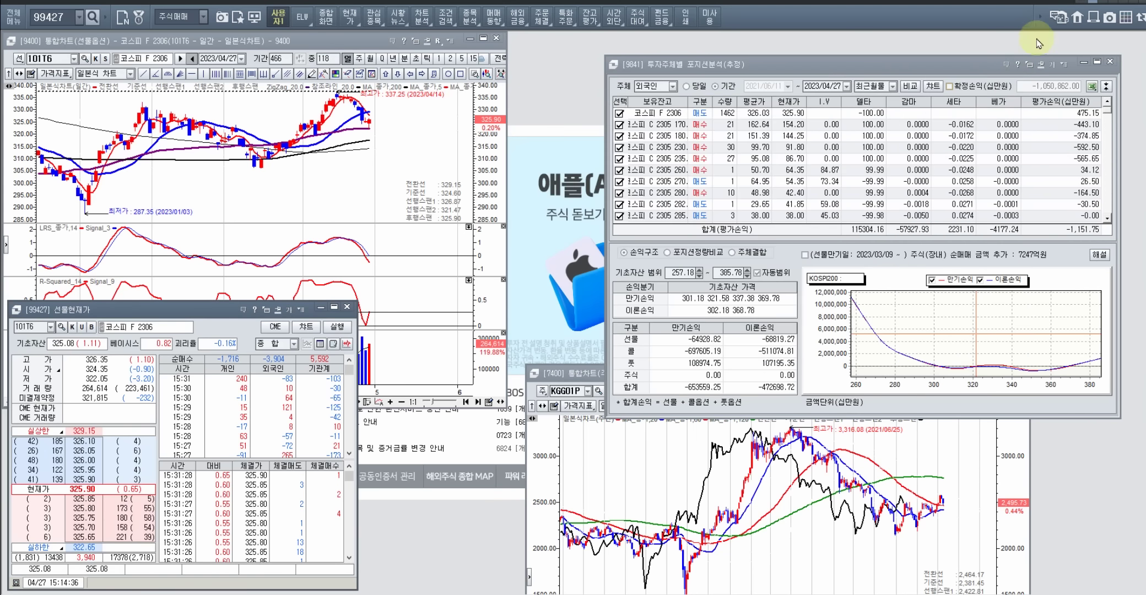
# Switch back to Investing.com and compare the daily KOSPI with the USD/KRW overlay from 2017 to the latest bars.
pyautogui.hotkey('alt', 'Tab')
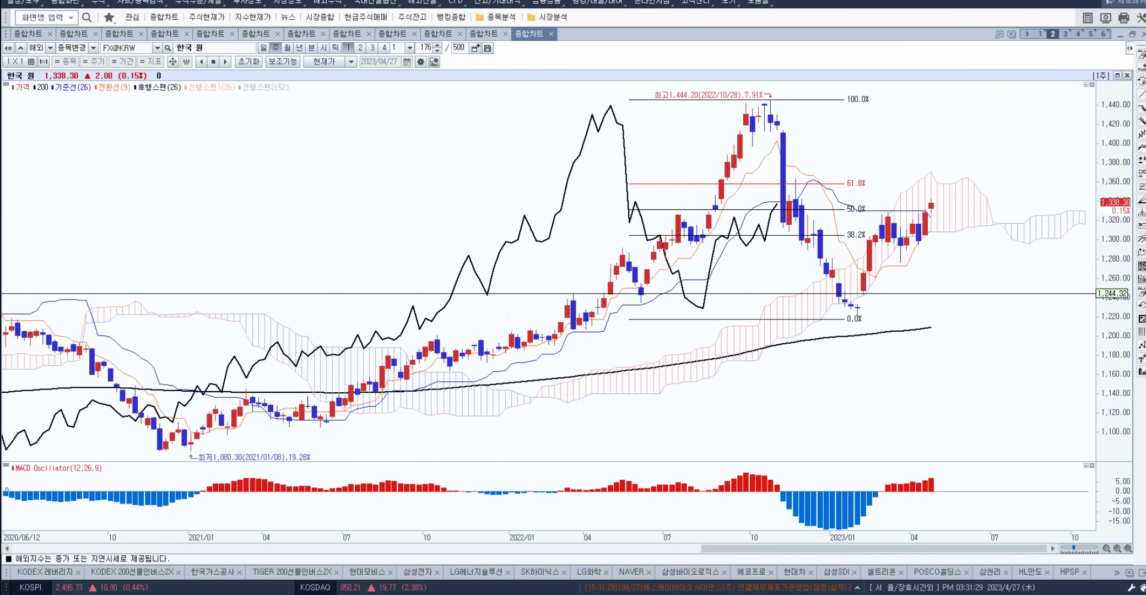
pyautogui.hotkey('alt', 'Tab')
pyautogui.hotkey('alt', 'Tab')
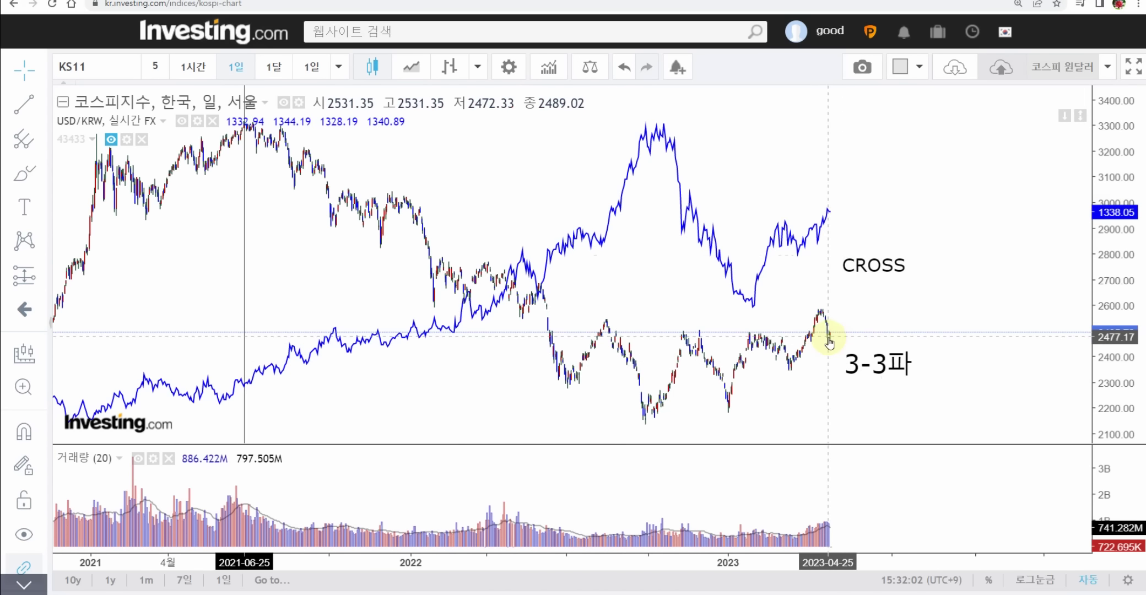
pyautogui.scroll(-5, 813, 209)
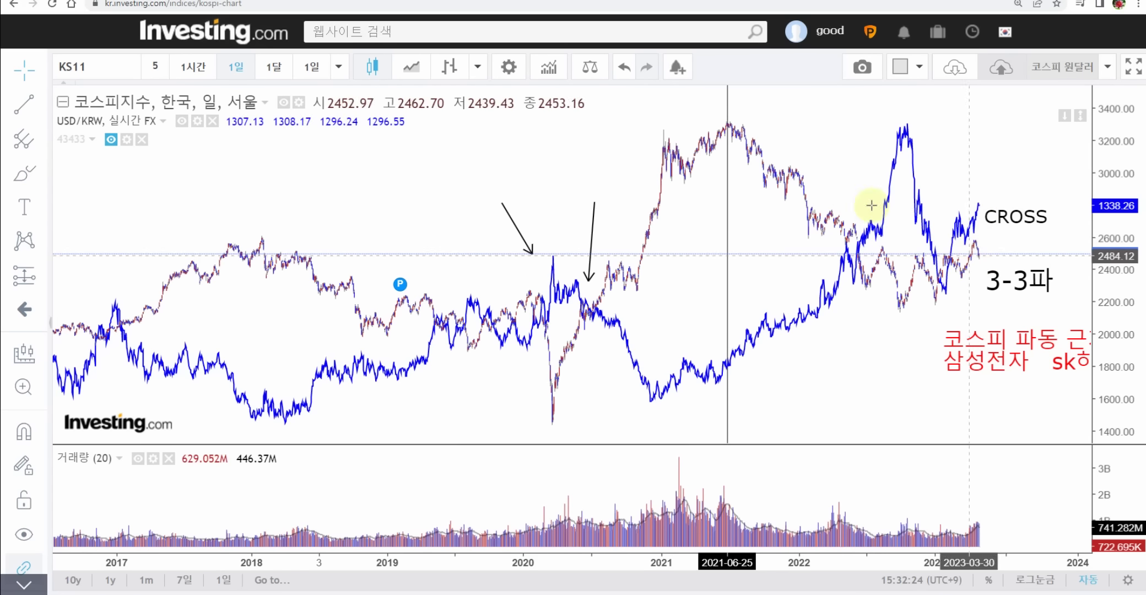
pyautogui.moveTo(871, 205); pyautogui.dragTo(757, 194)
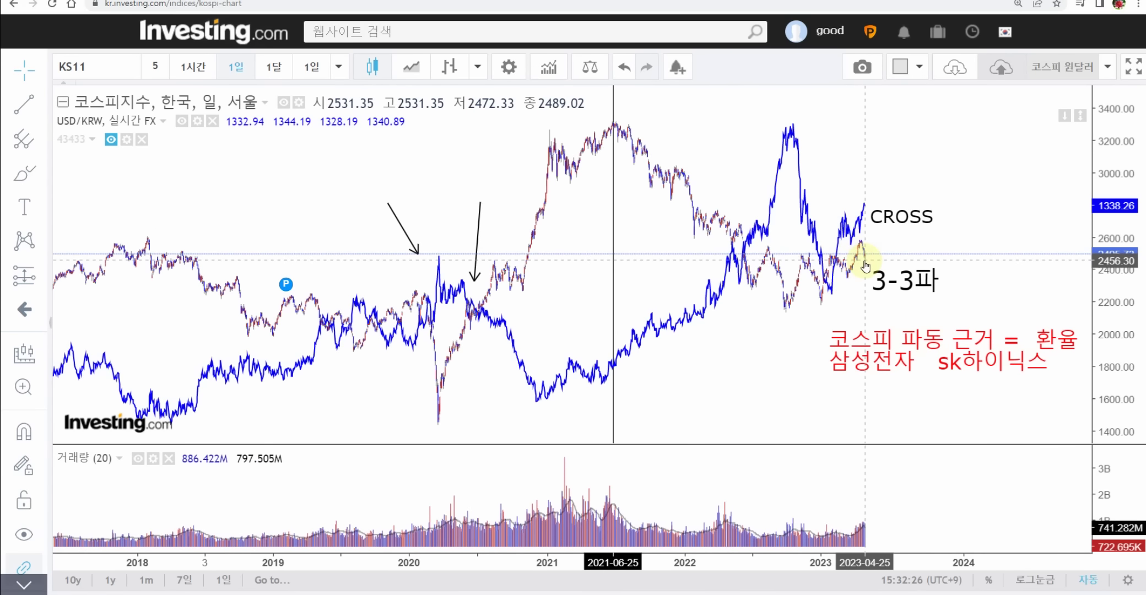
pyautogui.scroll(-3, 868, 267)
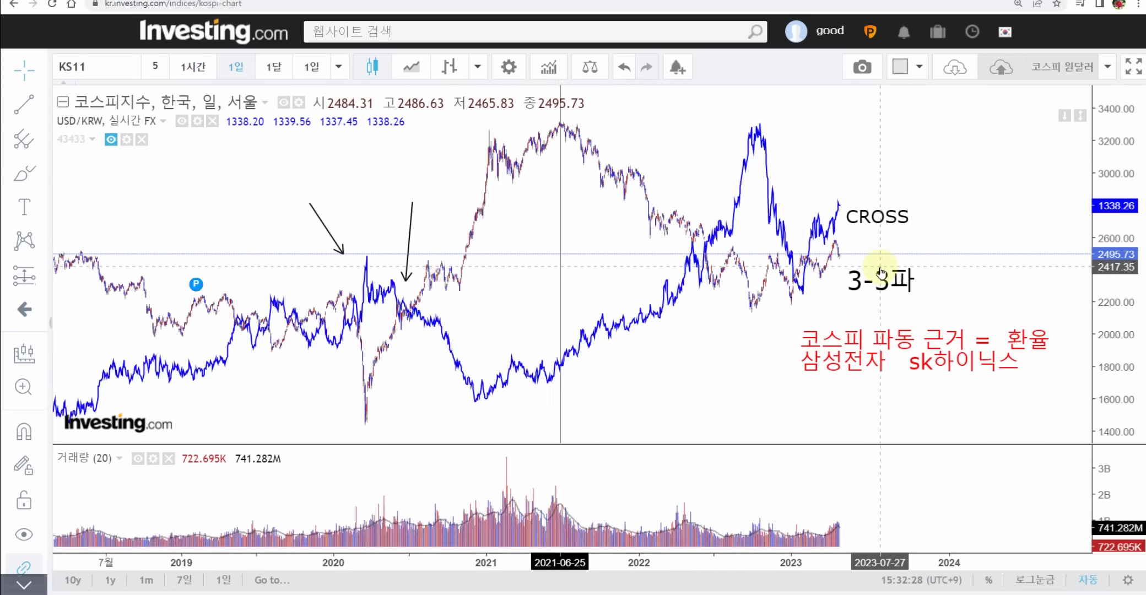
pyautogui.scroll(4, 880, 270)
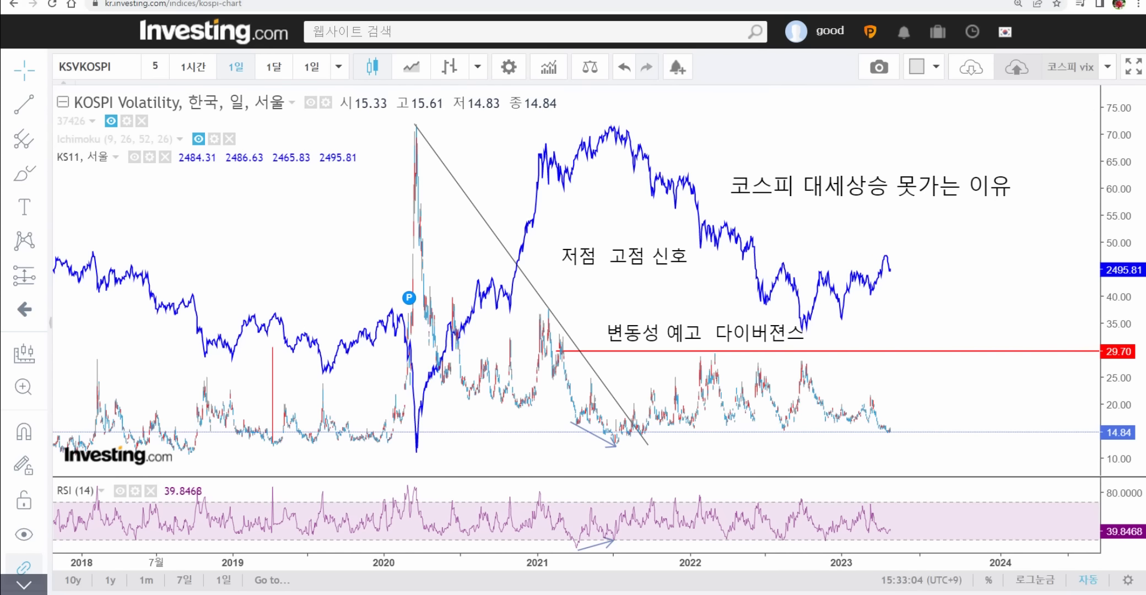
# Bring up the monthly KOSPI chart with moving averages and inspect the candles from 2021 onward.
pyautogui.hotkey('ctrl', 'Tab')
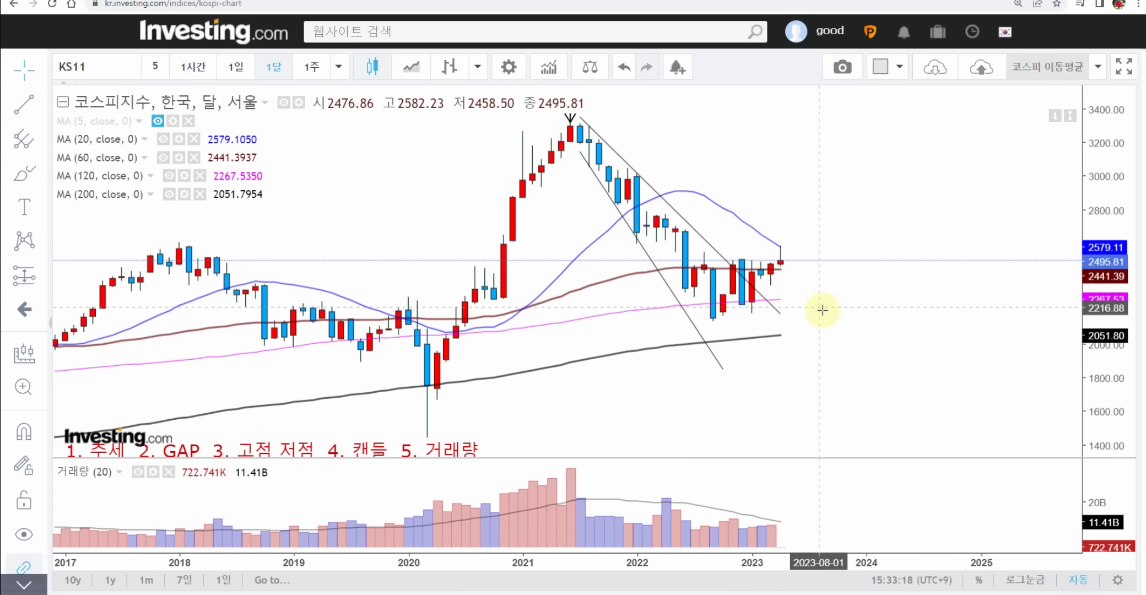
pyautogui.scroll(2, 817, 322)
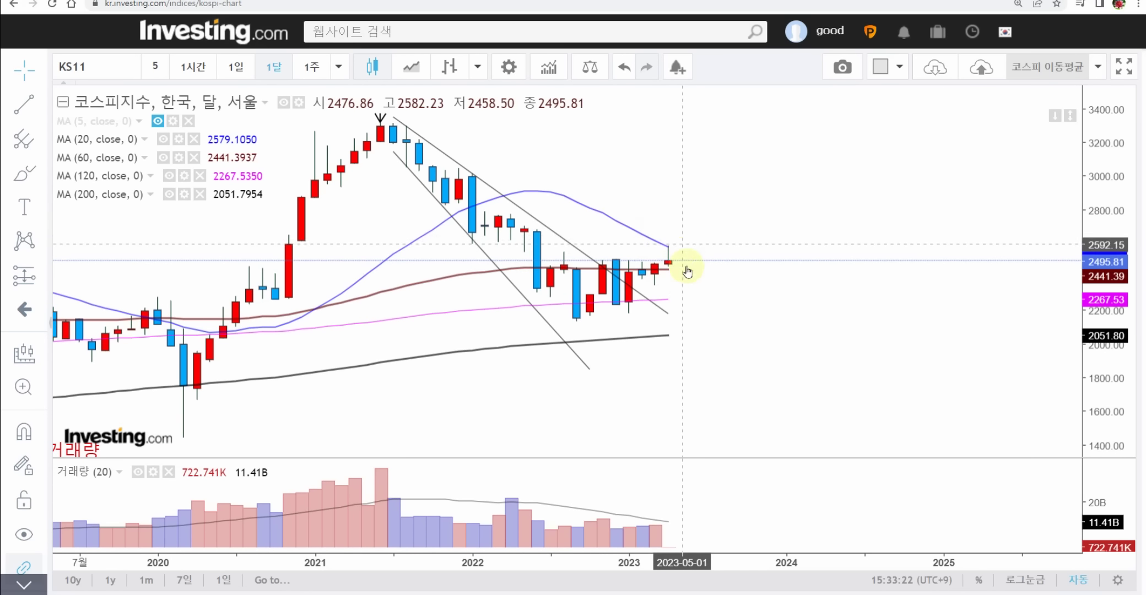
pyautogui.moveTo(695, 310); pyautogui.dragTo(863, 319)
pyautogui.scroll(2, 863, 319)
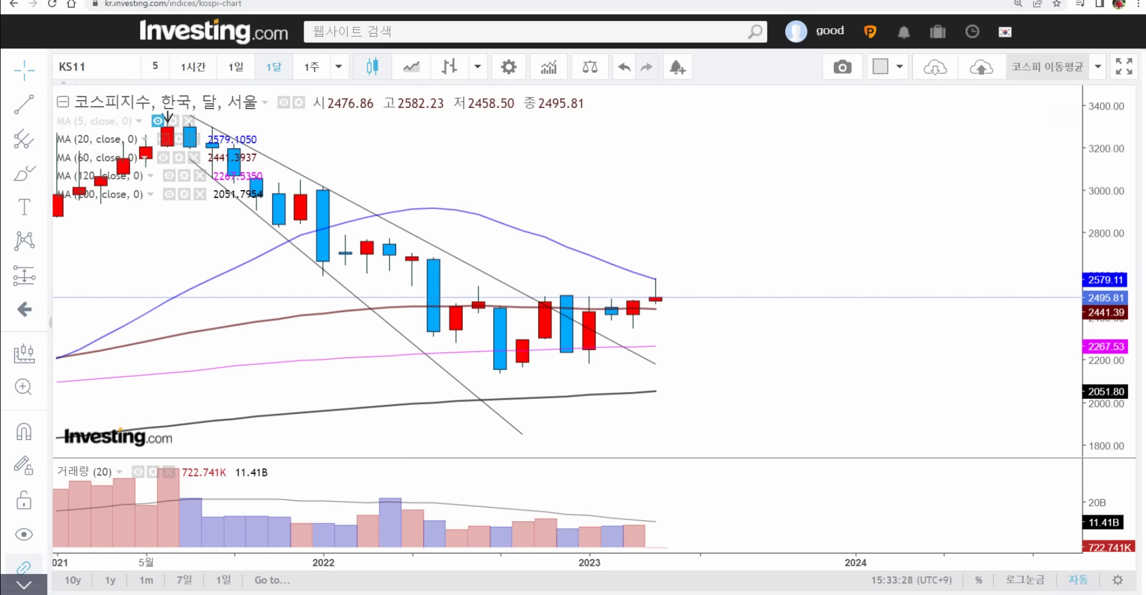
# Annotate the monthly chart with a freehand rising wave and long downward arrow, mark the latest candle with a circle and arrow, and clear the markings.
pyautogui.moveTo(744, 201)
pyautogui.mouseDown()
pyautogui.moveTo(788, 166)
pyautogui.moveTo(915, 142)
pyautogui.mouseUp()
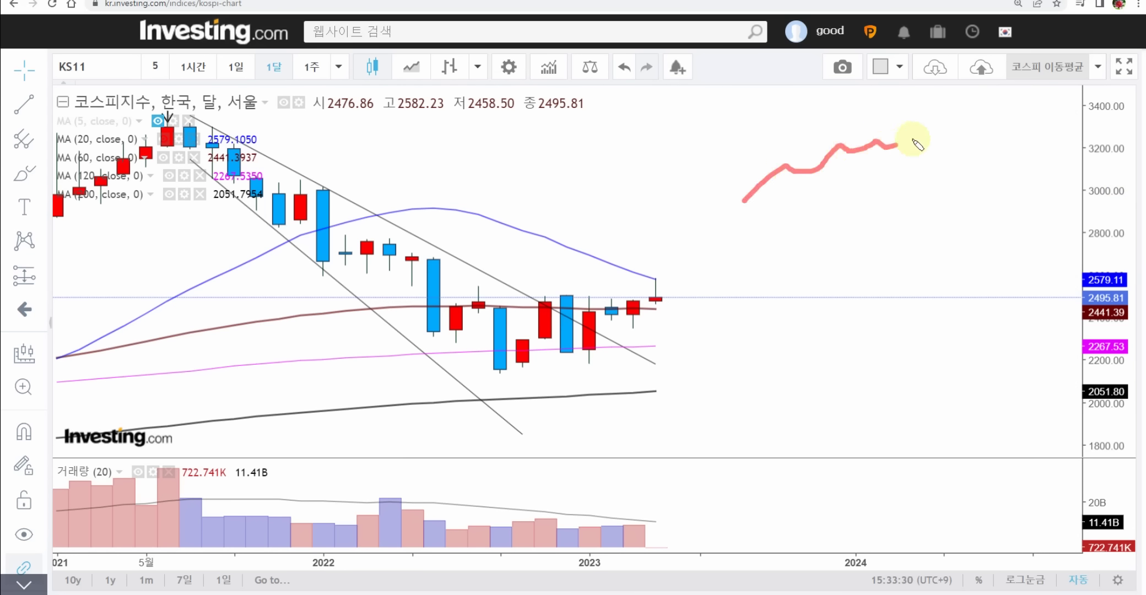
pyautogui.moveTo(707, 150)
pyautogui.mouseDown()
pyautogui.moveTo(824, 434)
pyautogui.moveTo(862, 392)
pyautogui.mouseUp()
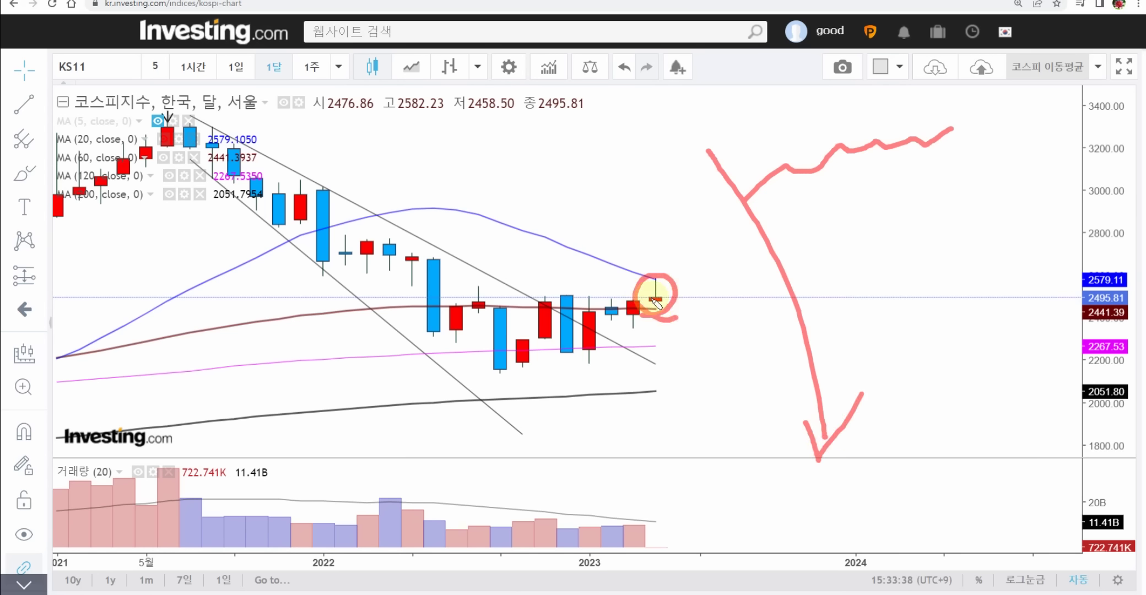
pyautogui.moveTo(683, 258); pyautogui.dragTo(695, 238)
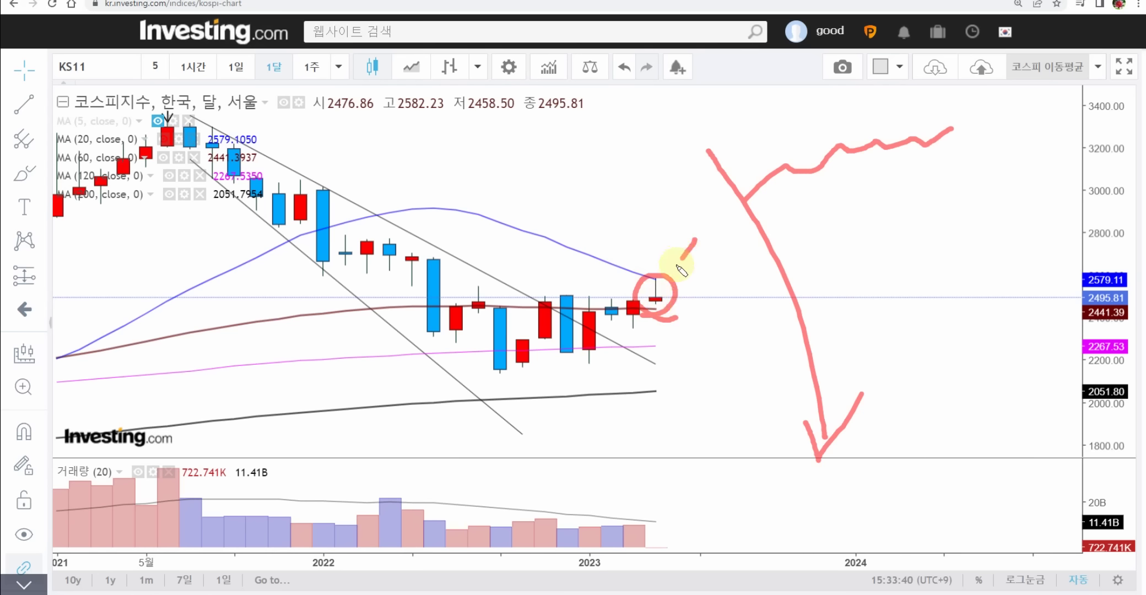
pyautogui.moveTo(683, 281); pyautogui.dragTo(666, 277)
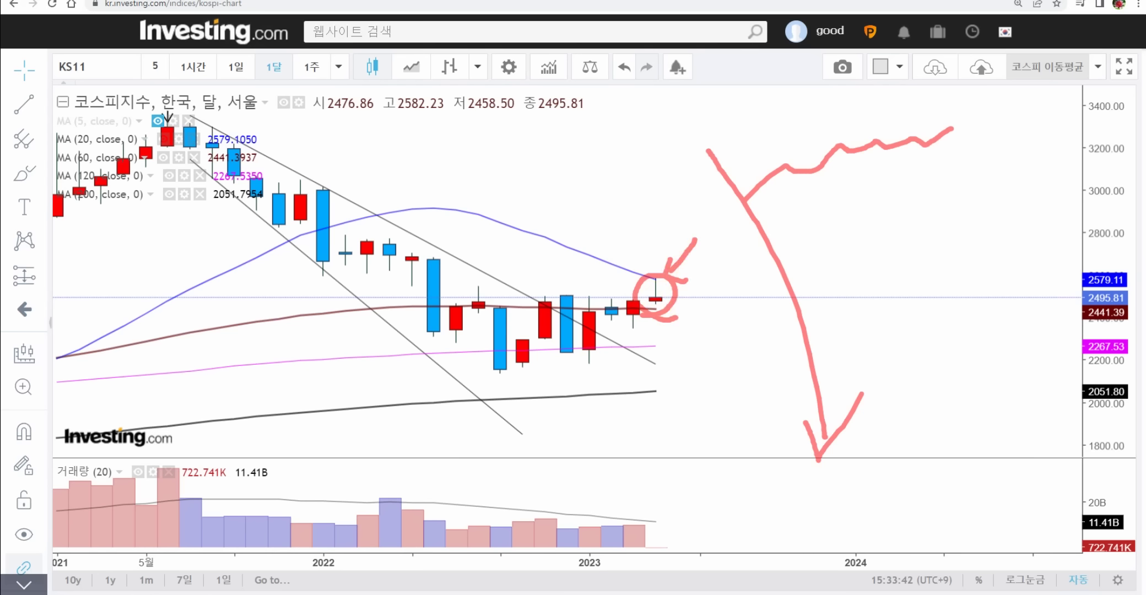
pyautogui.press('Escape')
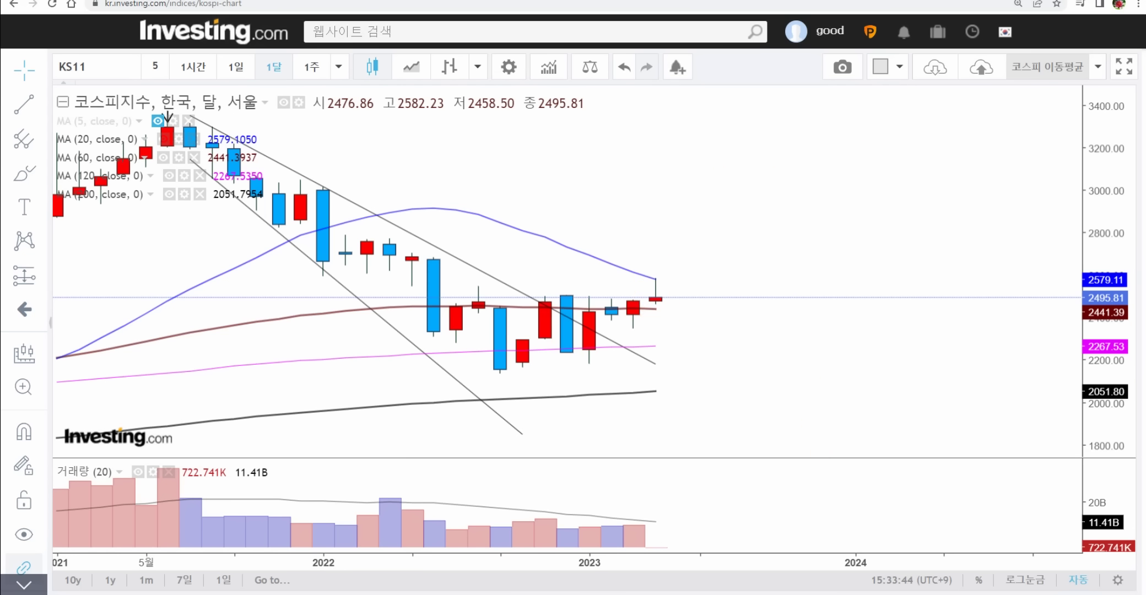
# Change the KOSPI chart to the weekly interval and examine the candles against the moving averages and falling trendlines.
pyautogui.scroll(-2, 880, 205)
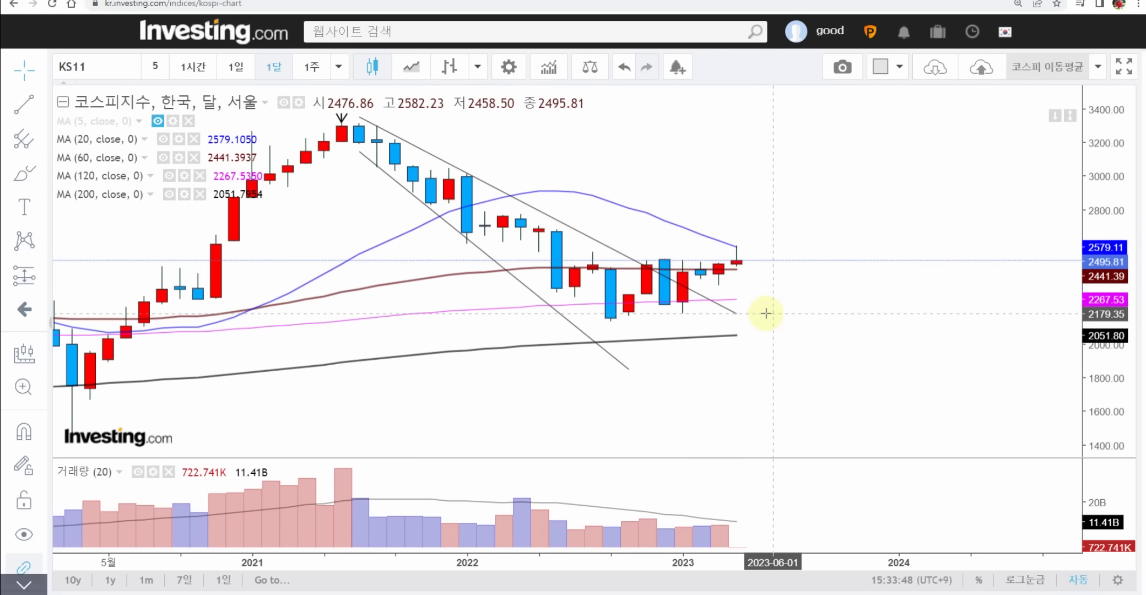
pyautogui.click(317, 74)
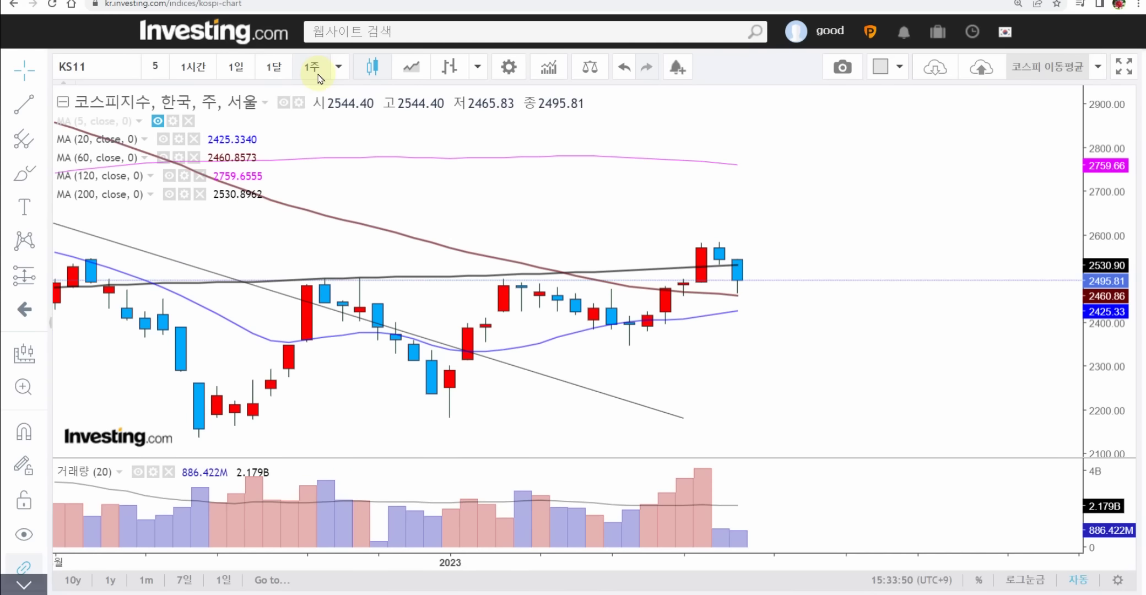
pyautogui.scroll(-3, 594, 210)
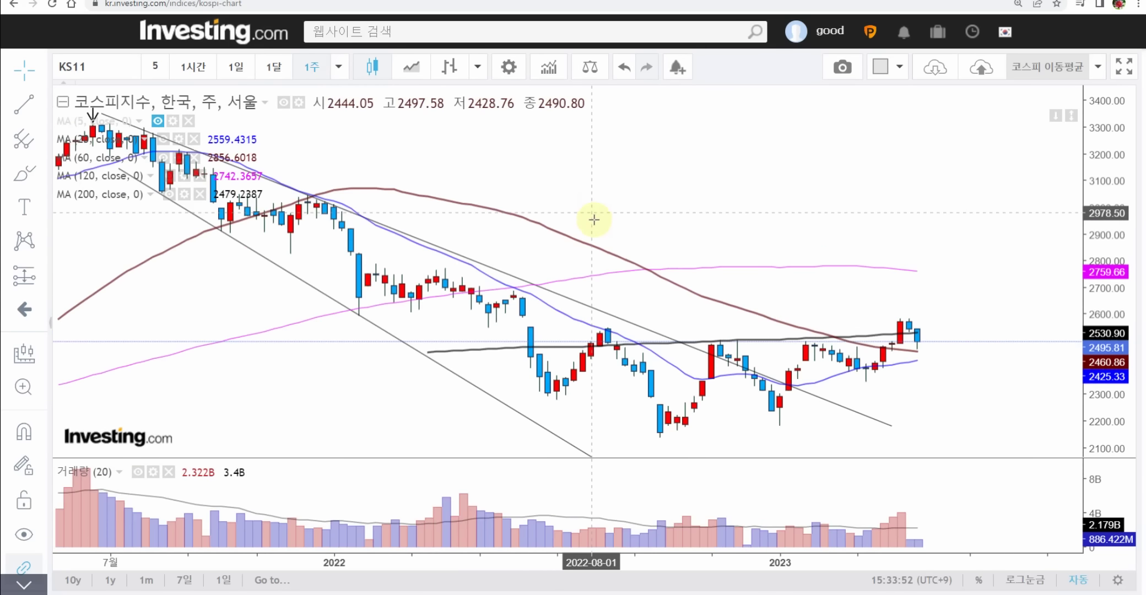
pyautogui.scroll(-5, 594, 220)
pyautogui.scroll(2, 756, 307)
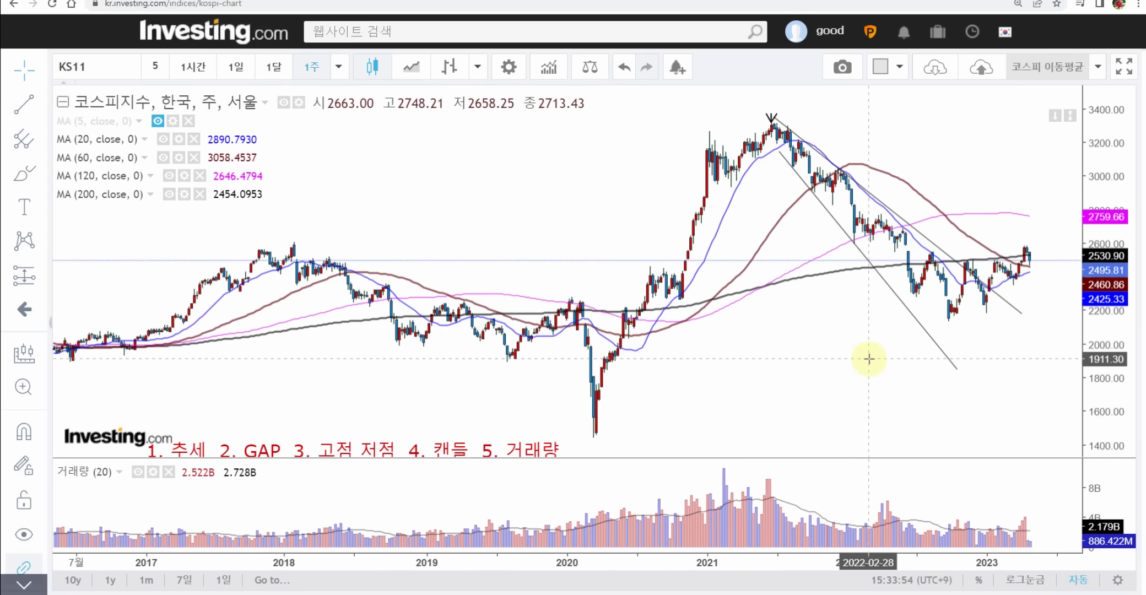
pyautogui.scroll(4, 869, 359)
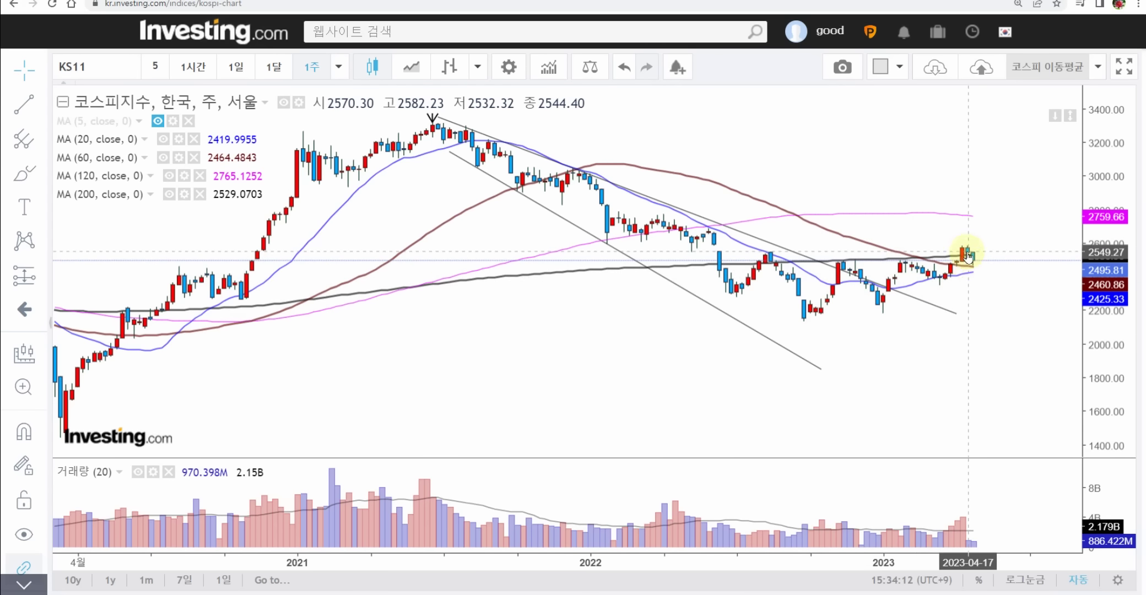
# Inspect the weekly KOSPI candles from 2021 onward, then box the range since mid-2022 between about 2160 and 2490 and clear the boxes.
pyautogui.scroll(3, 968, 254)
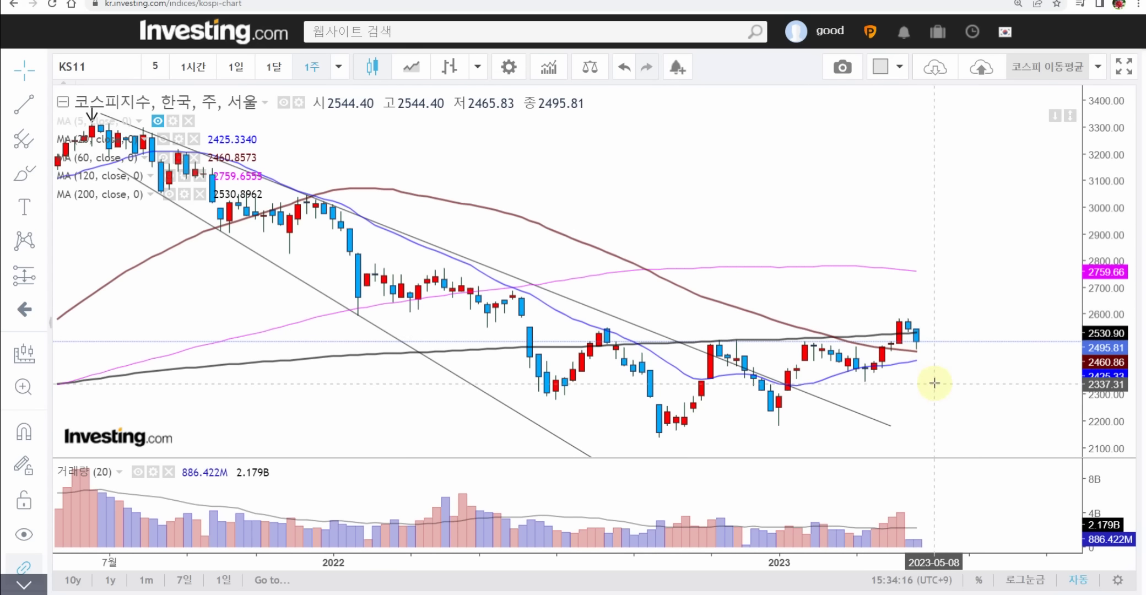
pyautogui.scroll(-2, 936, 380)
pyautogui.scroll(4, 938, 384)
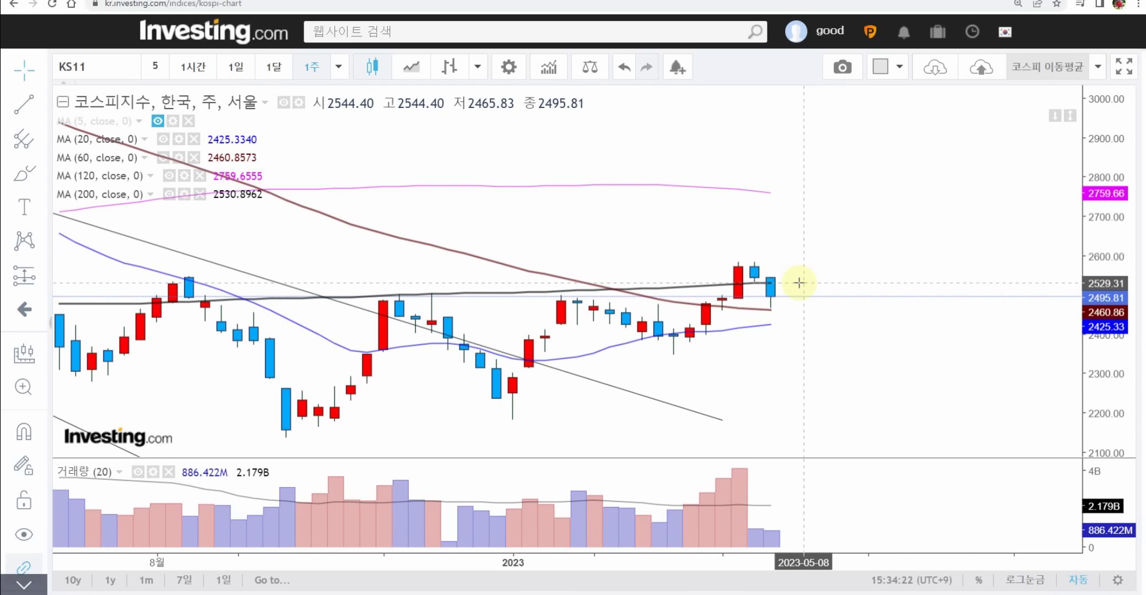
pyautogui.scroll(-3, 799, 283)
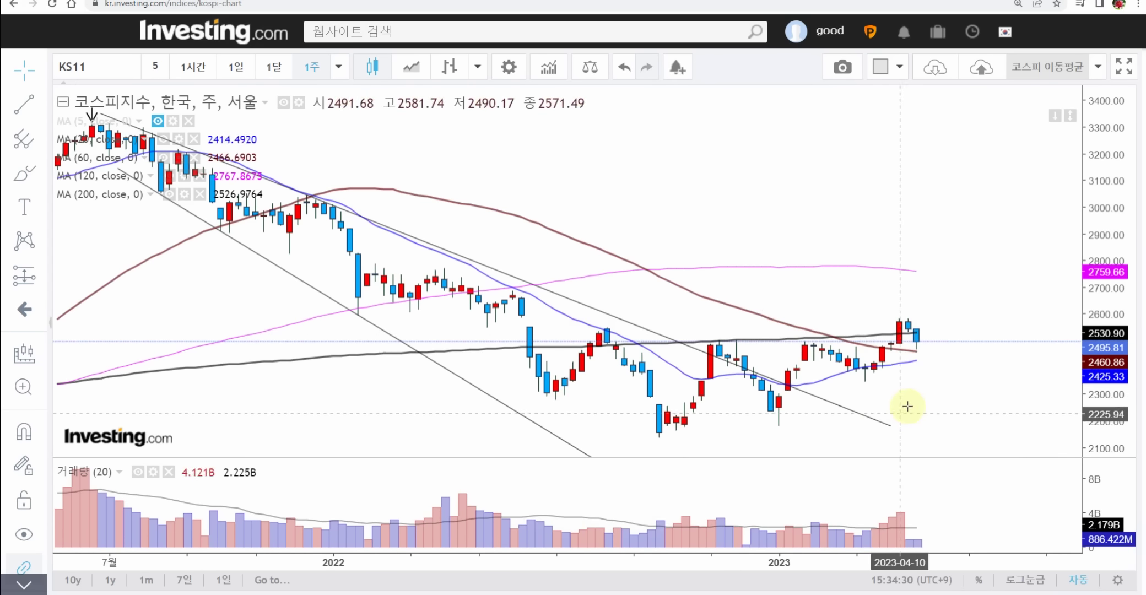
pyautogui.scroll(2, 920, 397)
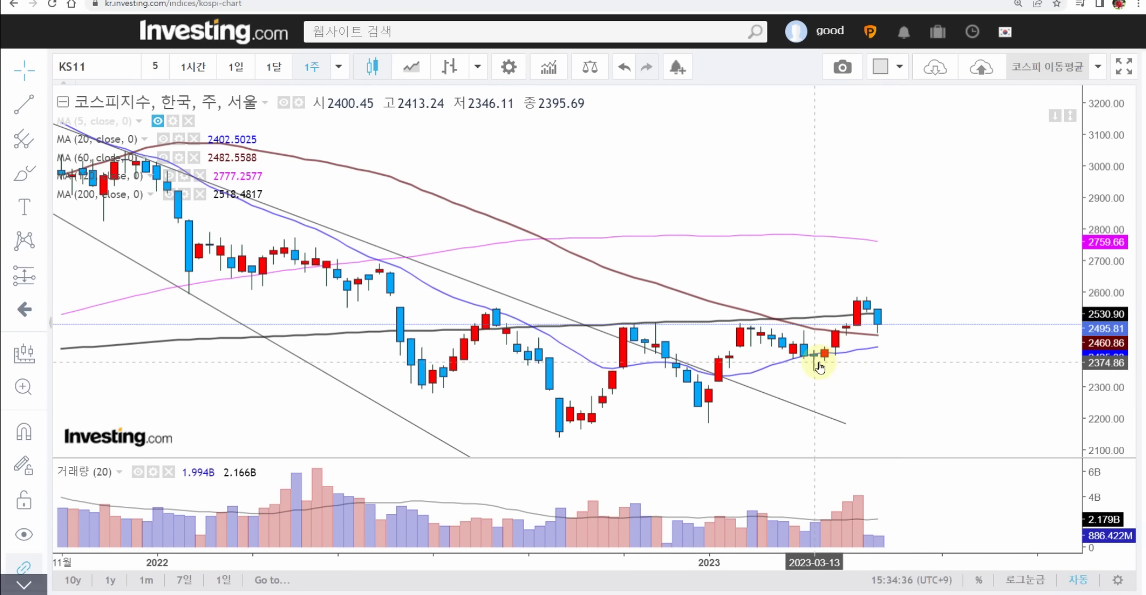
pyautogui.scroll(-1, 819, 367)
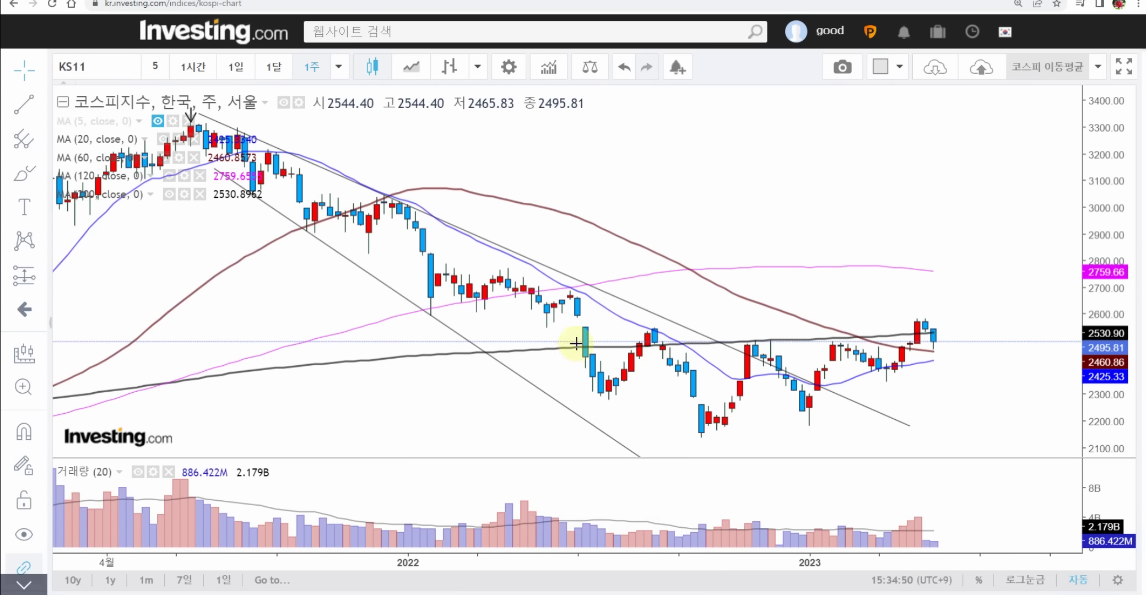
pyautogui.moveTo(575, 343); pyautogui.dragTo(1005, 432)
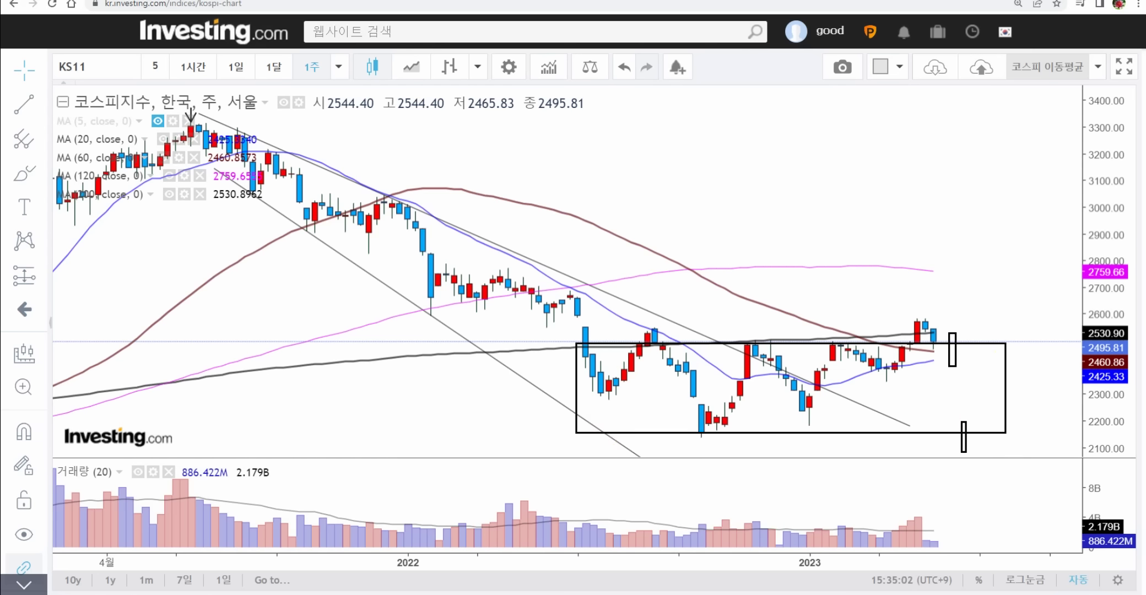
pyautogui.press('Delete')
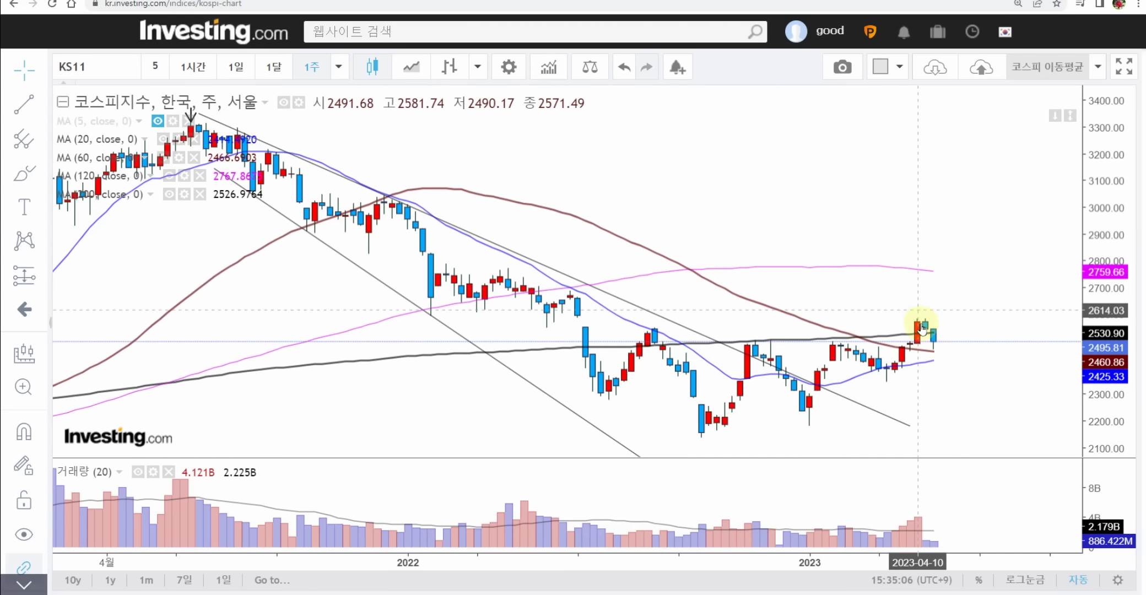
# On the monthly 코스피 파동 layout, circle and arrow the 1990s ABC wave, underline 1342.65, draw an arrow down along wave C, and clear the markings.
pyautogui.scroll(-5, 971, 264)
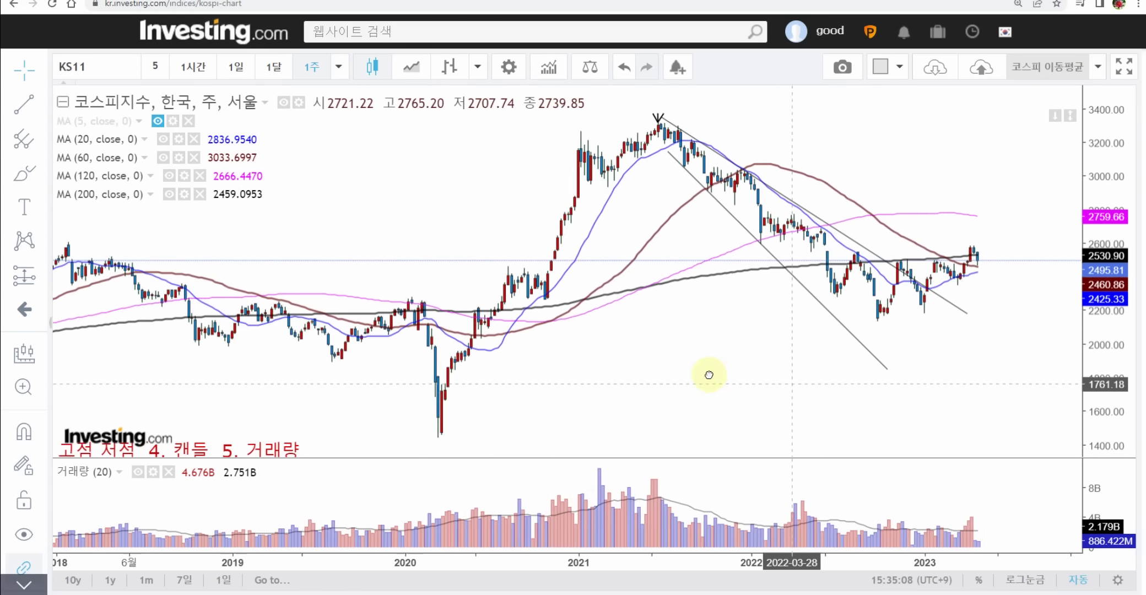
pyautogui.moveTo(709, 374); pyautogui.dragTo(578, 374)
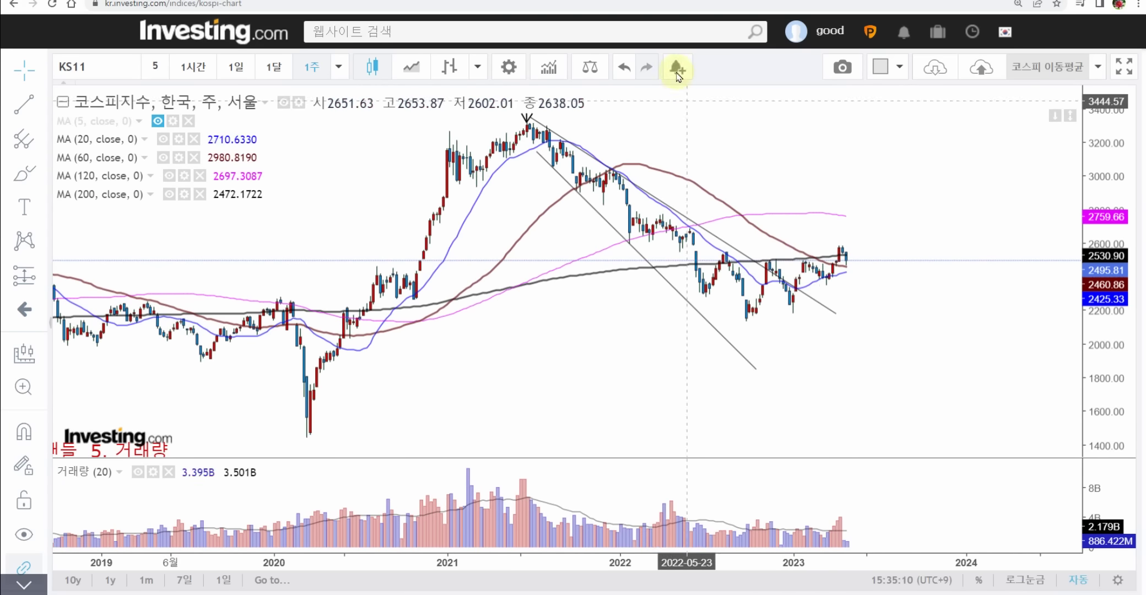
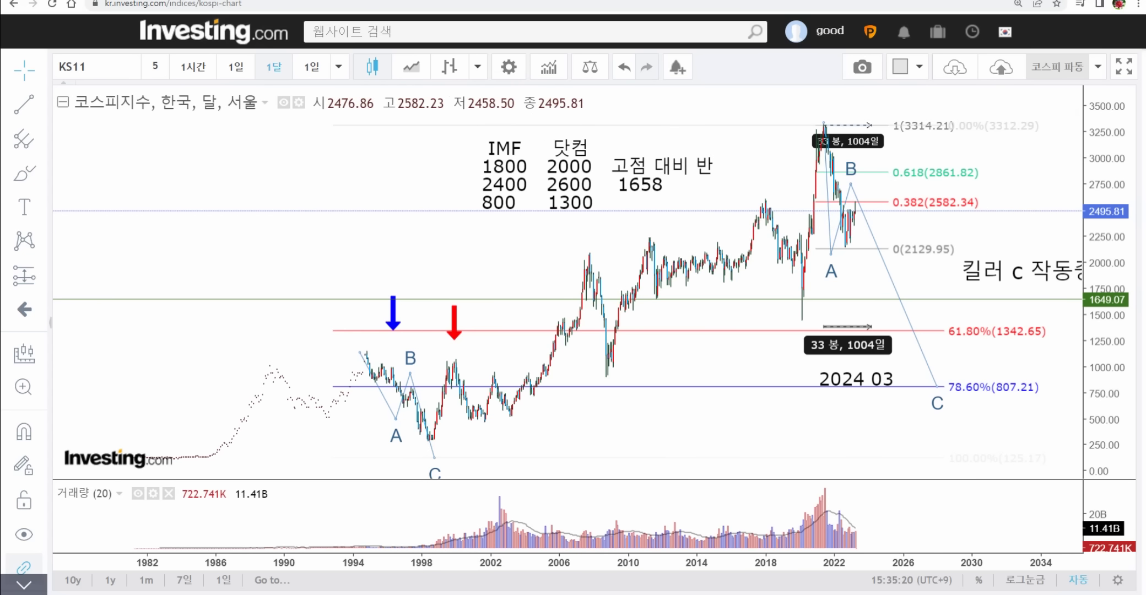
pyautogui.moveTo(380, 346)
pyautogui.mouseDown()
pyautogui.moveTo(370, 348)
pyautogui.moveTo(385, 455)
pyautogui.moveTo(462, 377)
pyautogui.moveTo(355, 338)
pyautogui.mouseUp()
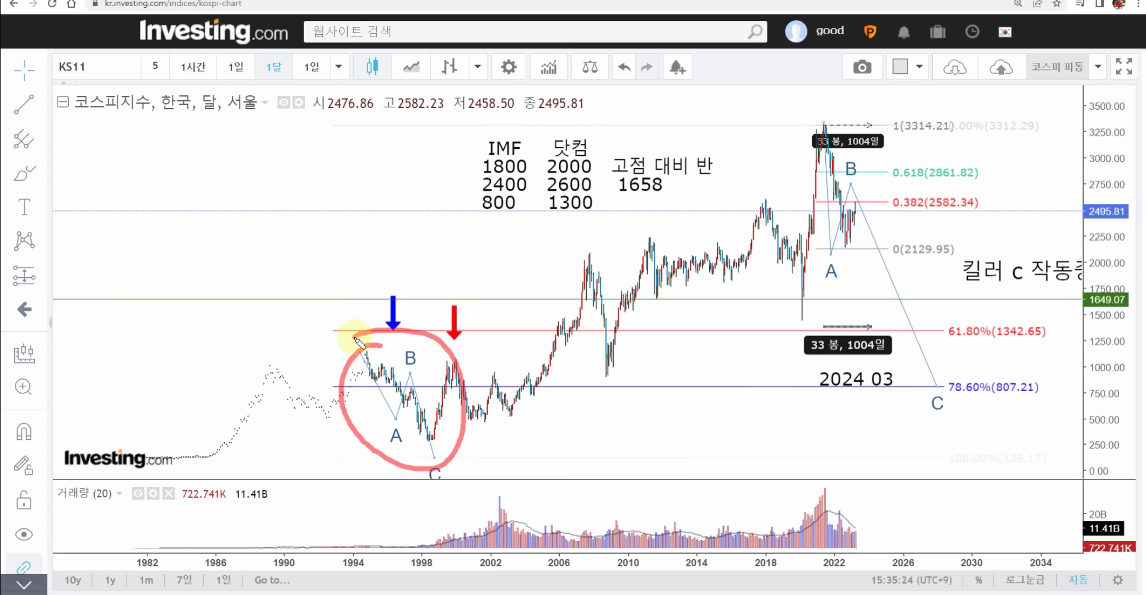
pyautogui.moveTo(361, 288)
pyautogui.mouseDown()
pyautogui.moveTo(361, 308)
pyautogui.moveTo(413, 280)
pyautogui.mouseUp()
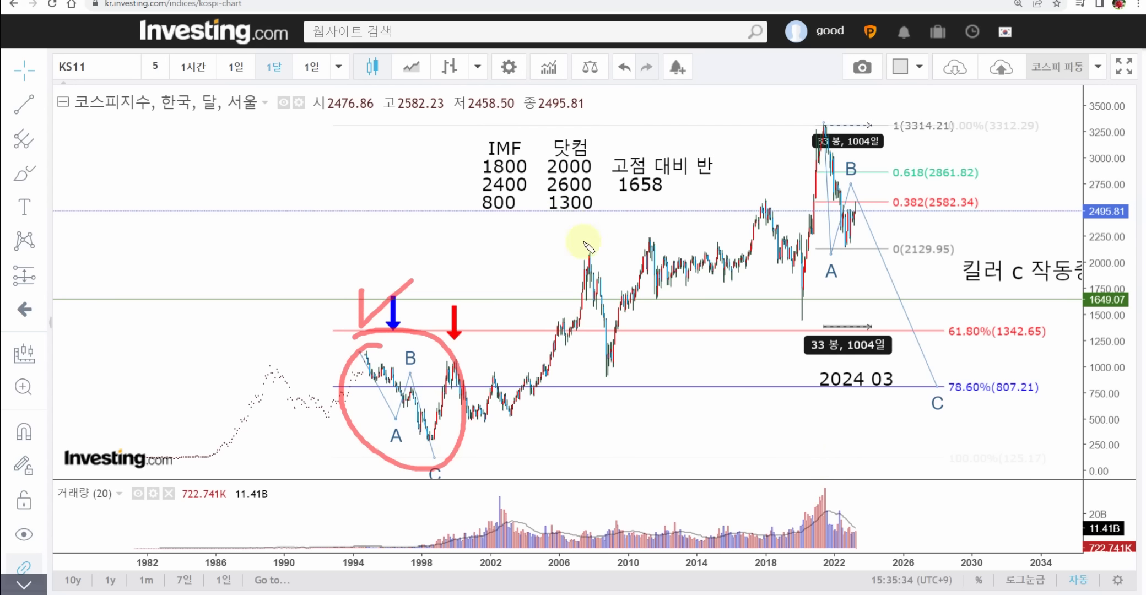
pyautogui.click(982, 345)
pyautogui.moveTo(982, 345); pyautogui.dragTo(1047, 344)
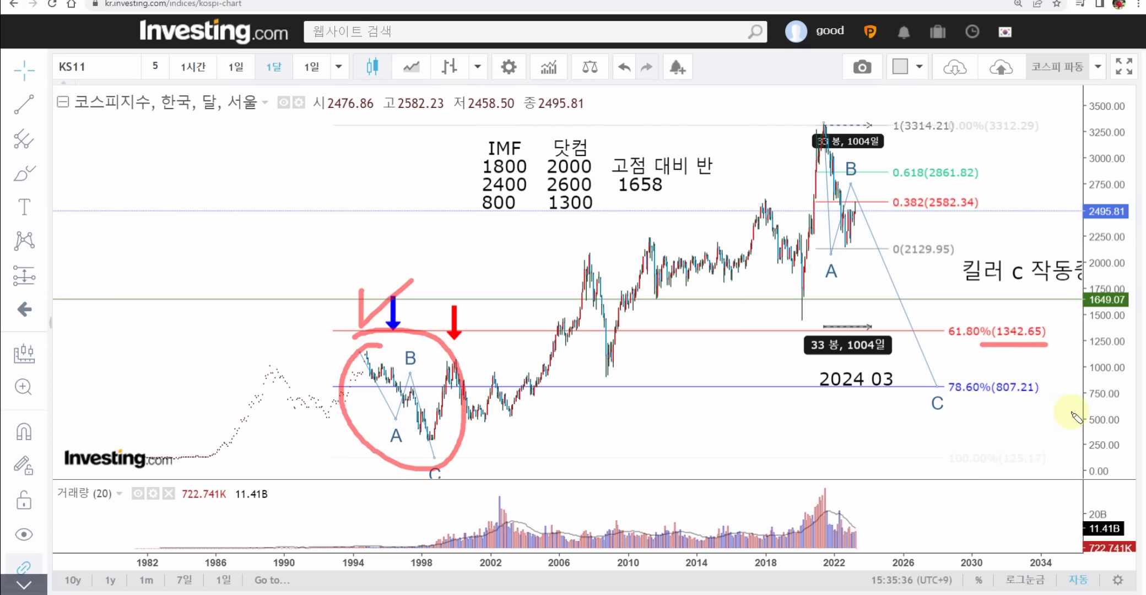
pyautogui.moveTo(843, 175)
pyautogui.mouseDown()
pyautogui.moveTo(906, 338)
pyautogui.moveTo(894, 331)
pyautogui.moveTo(912, 323)
pyautogui.mouseUp()
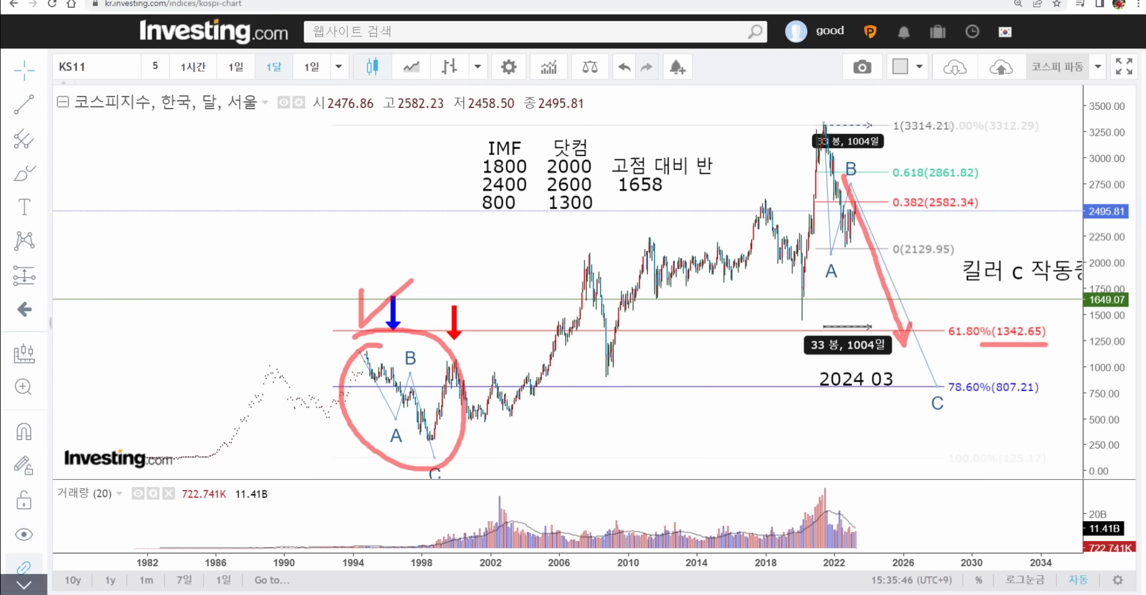
pyautogui.press('Escape')
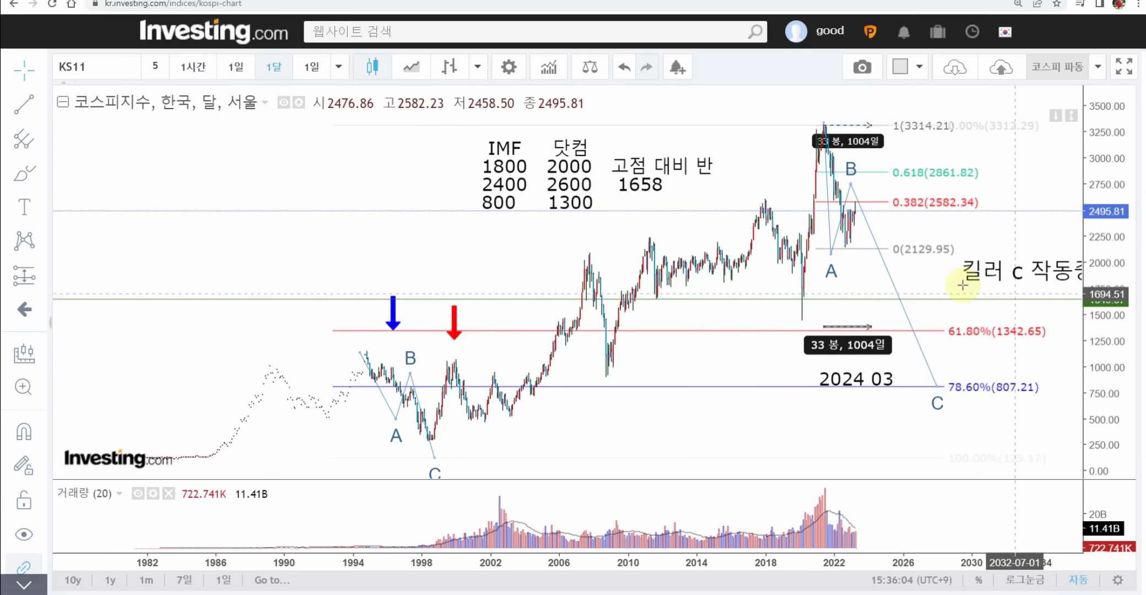
# Review the projected wave C and its 킬러 c 작동중 note, then open the monthly 코스피 역사 다른 분석 layout.
pyautogui.moveTo(928, 302); pyautogui.dragTo(880, 286)
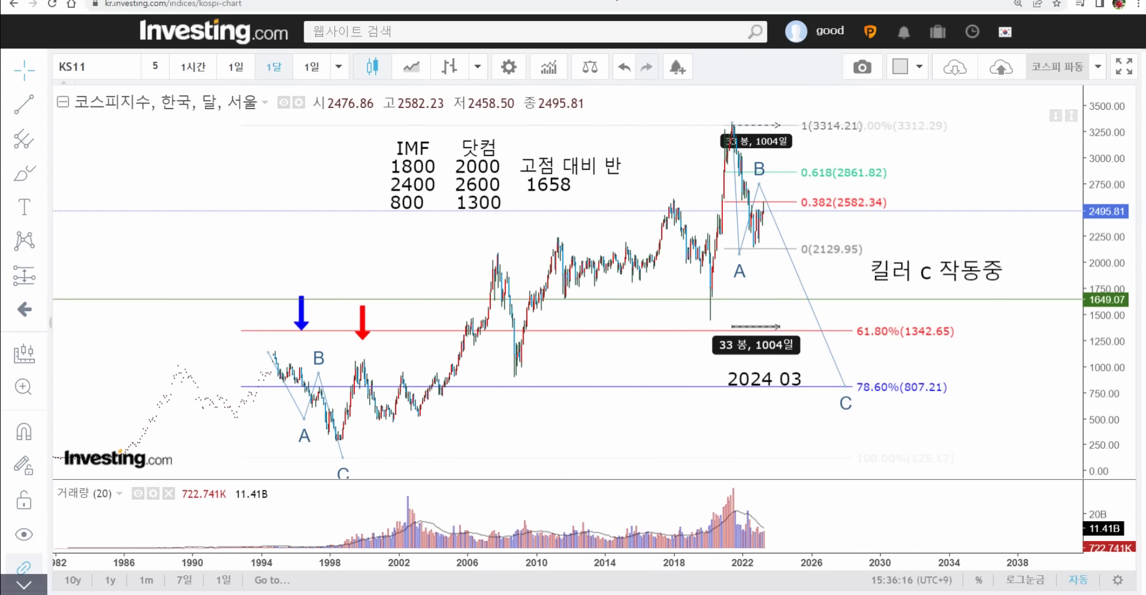
pyautogui.moveTo(640, 132); pyautogui.dragTo(672, 133)
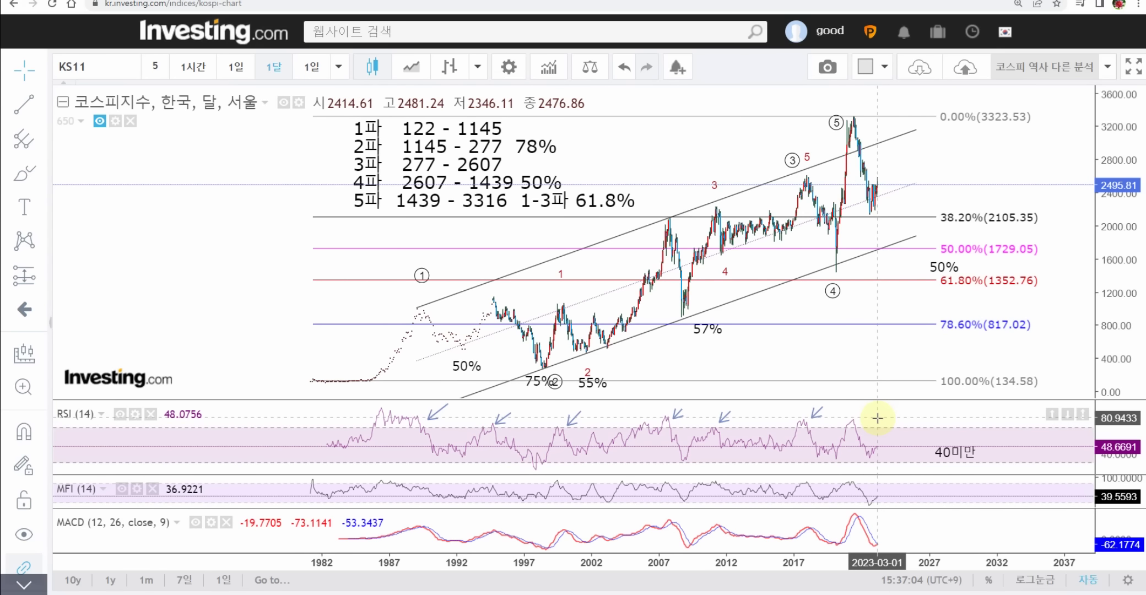
pyautogui.scroll(1, 878, 418)
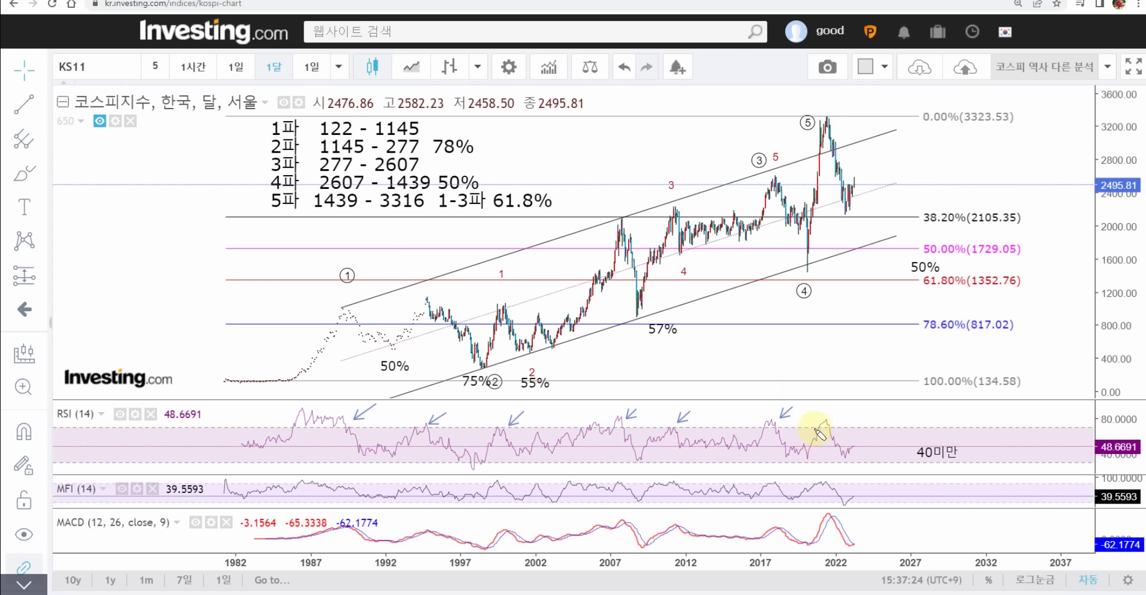
# Mark the latest RSI peak and recent dip and rebound with freehand lines and arrows, circle that area, and clear the markings.
pyautogui.moveTo(811, 429); pyautogui.dragTo(841, 428)
pyautogui.moveTo(842, 387)
pyautogui.mouseDown()
pyautogui.moveTo(838, 427)
pyautogui.moveTo(848, 412)
pyautogui.moveTo(837, 429)
pyautogui.mouseUp()
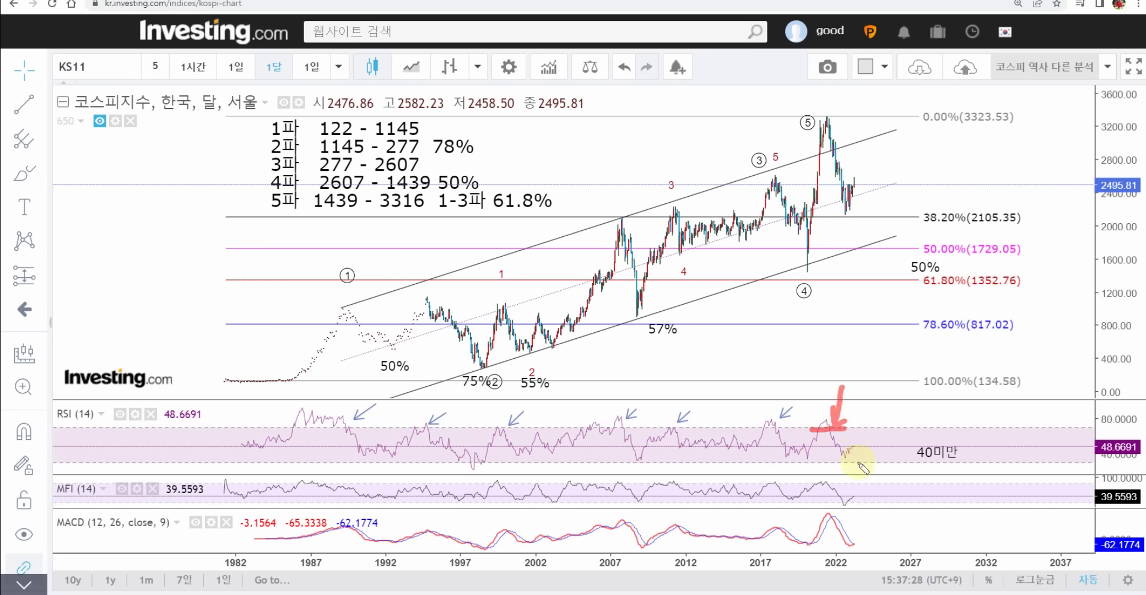
pyautogui.moveTo(872, 471); pyautogui.dragTo(893, 451)
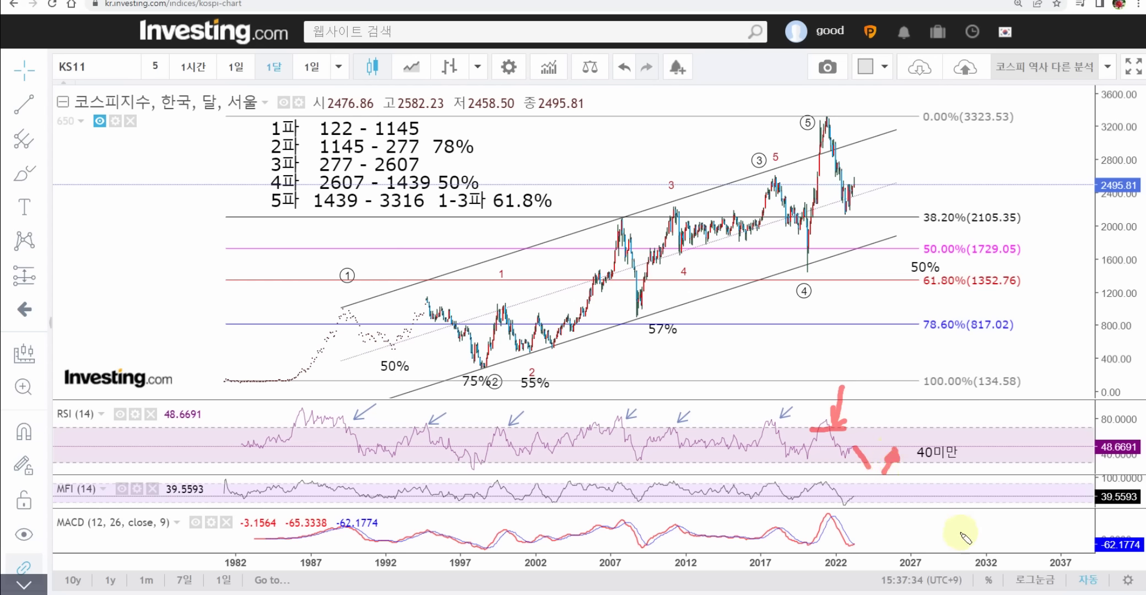
pyautogui.moveTo(821, 357)
pyautogui.mouseDown()
pyautogui.moveTo(799, 417)
pyautogui.moveTo(906, 504)
pyautogui.moveTo(902, 390)
pyautogui.moveTo(820, 357)
pyautogui.mouseUp()
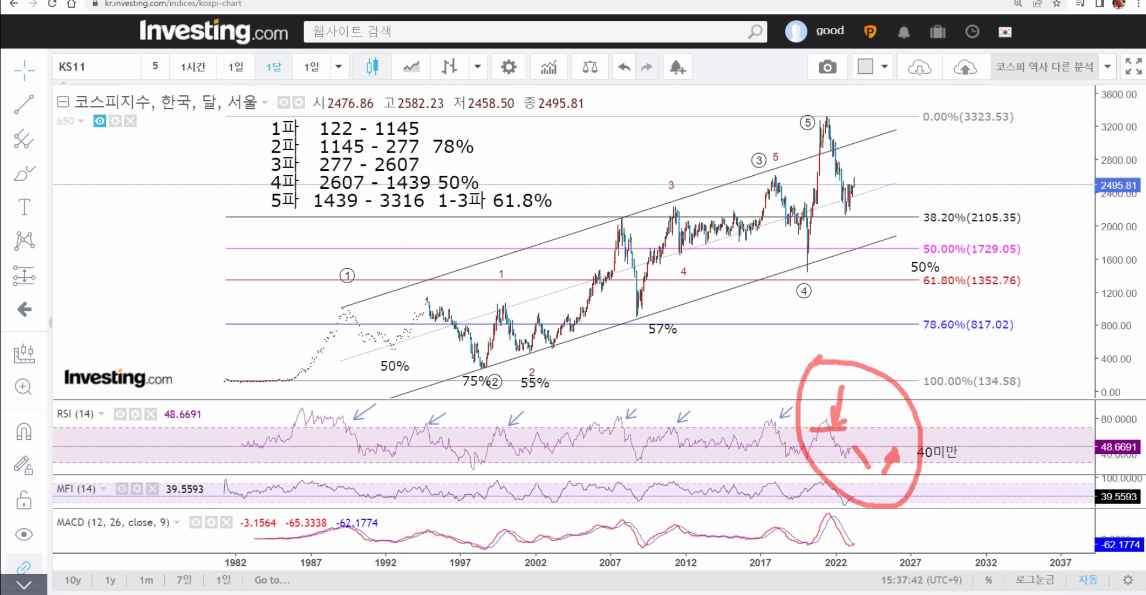
pyautogui.press('Escape')
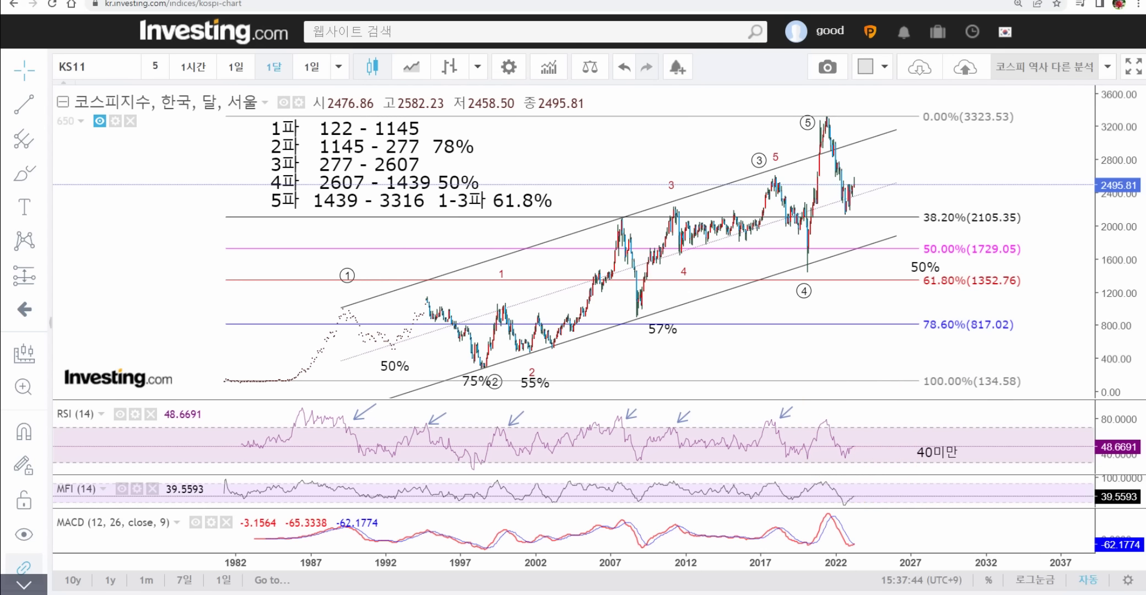
# Review the monthly wave channel, then open the daily 코스피 200일선 layout and examine the price against the 200-day moving average.
pyautogui.scroll(1, 996, 157)
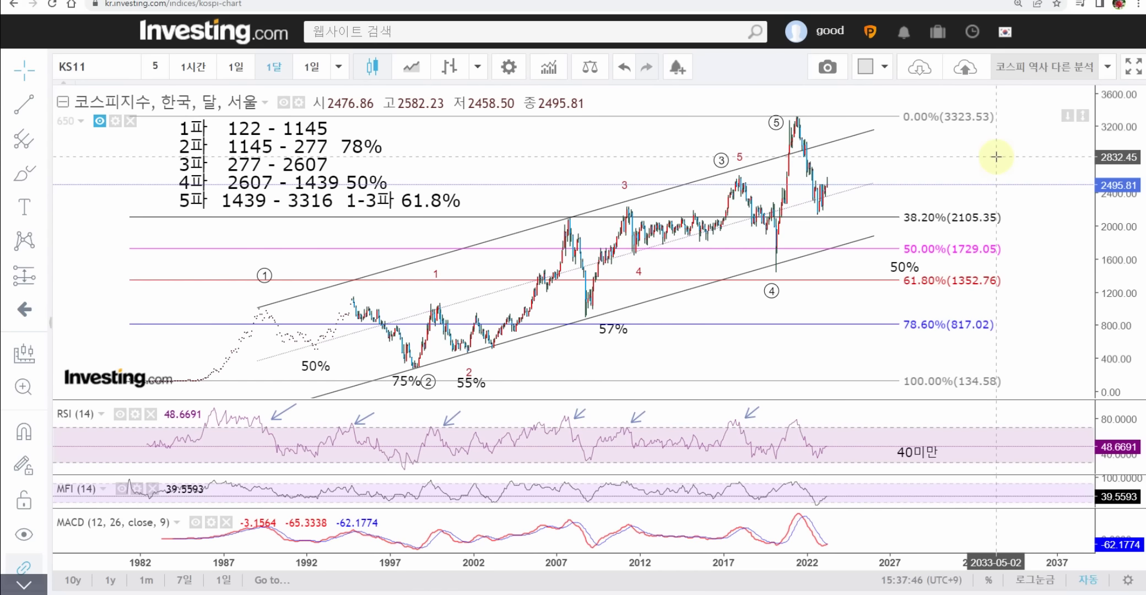
pyautogui.scroll(-4, 996, 157)
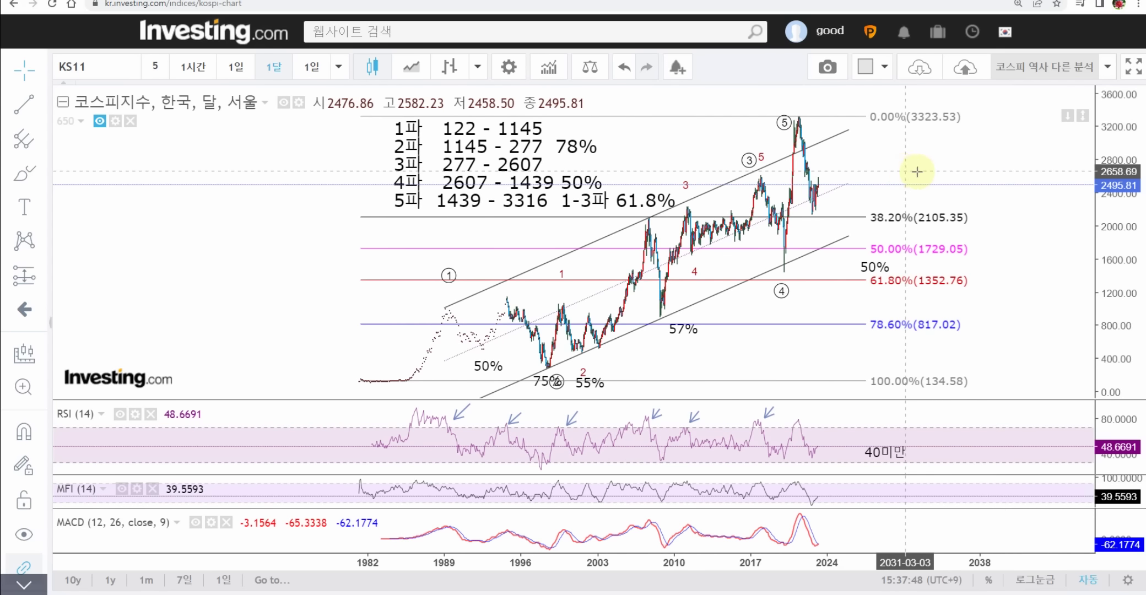
pyautogui.scroll(2, 970, 164)
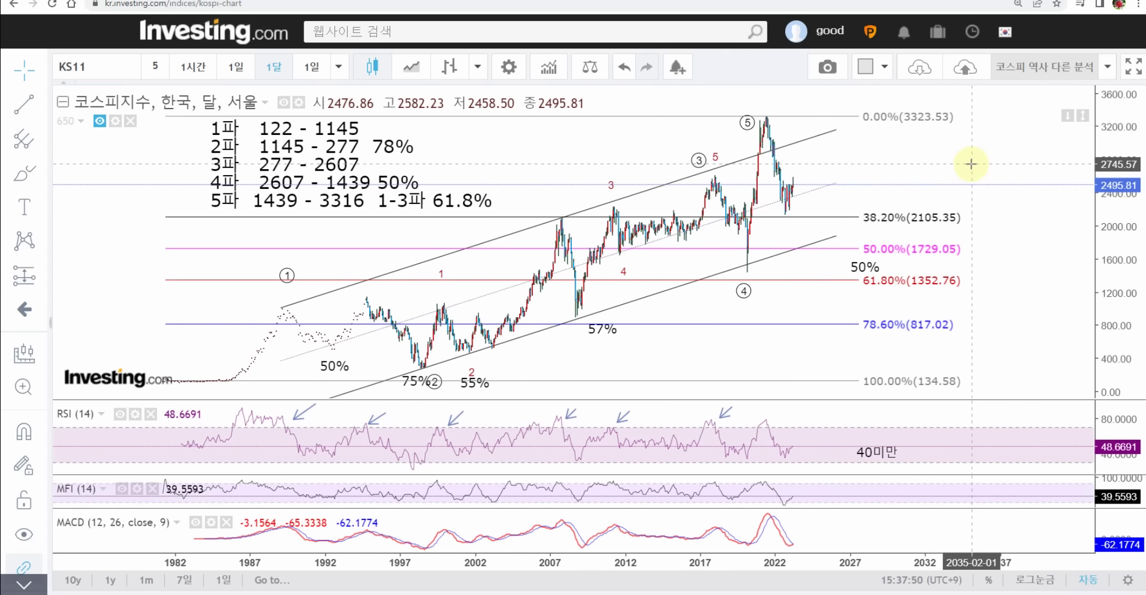
pyautogui.scroll(-1, 971, 164)
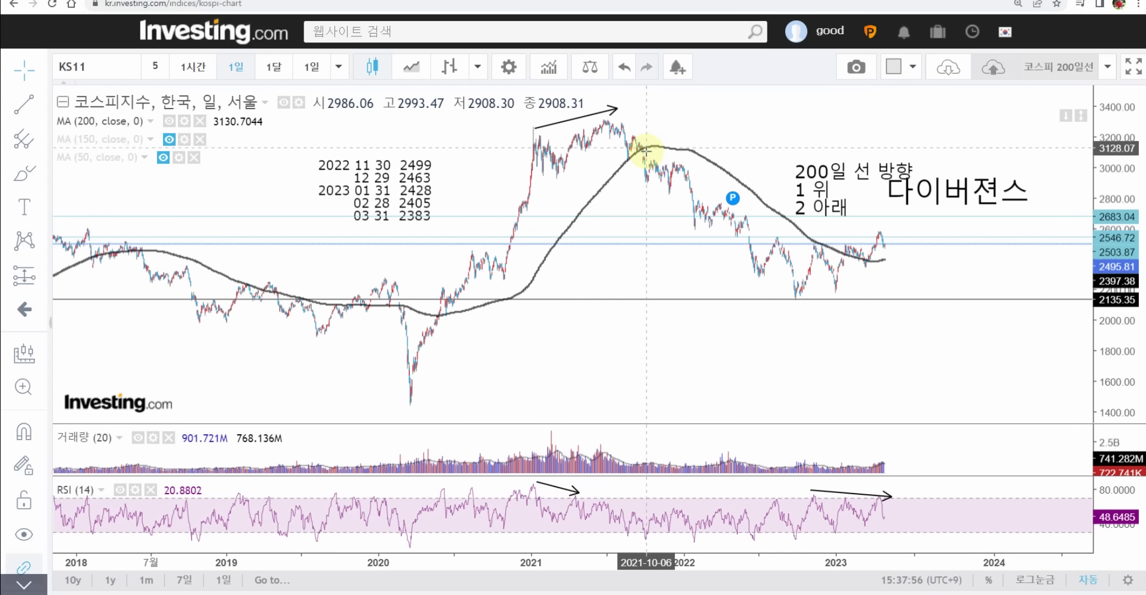
pyautogui.scroll(-1, 645, 150)
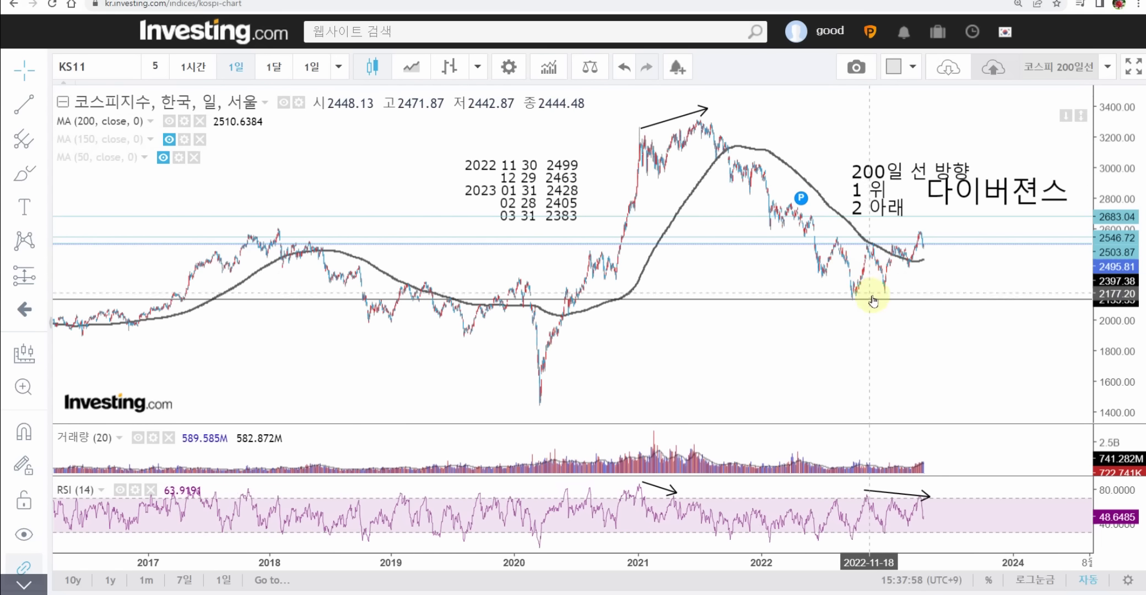
pyautogui.moveTo(900, 371); pyautogui.dragTo(810, 373)
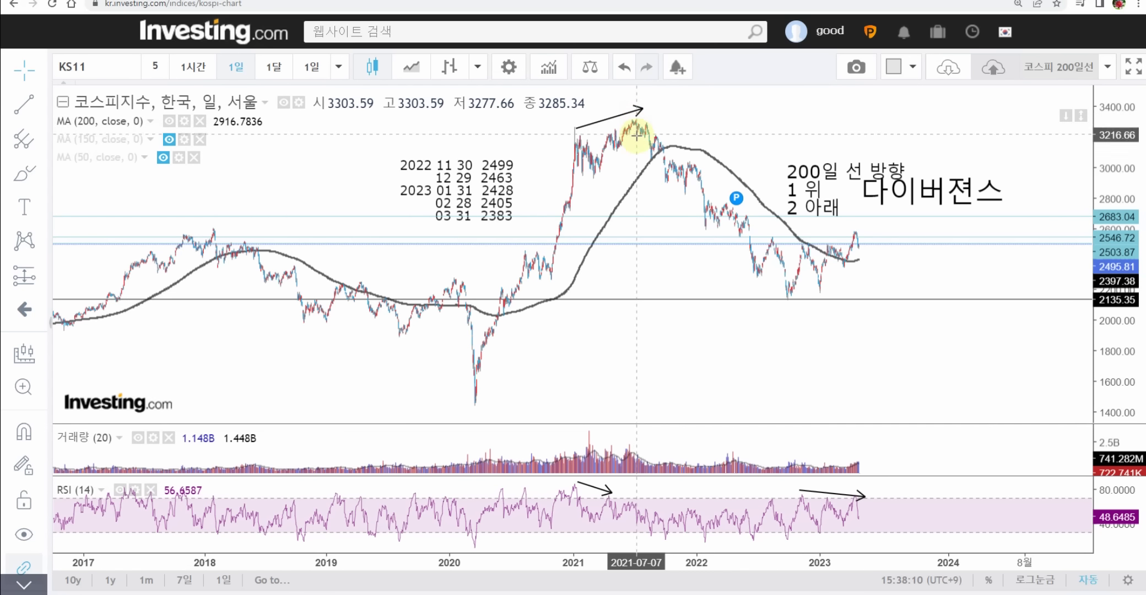
# Compare the 2021 and 2023 price highs with the falling divergence arrows on the RSI of the daily chart.
pyautogui.click(639, 113)
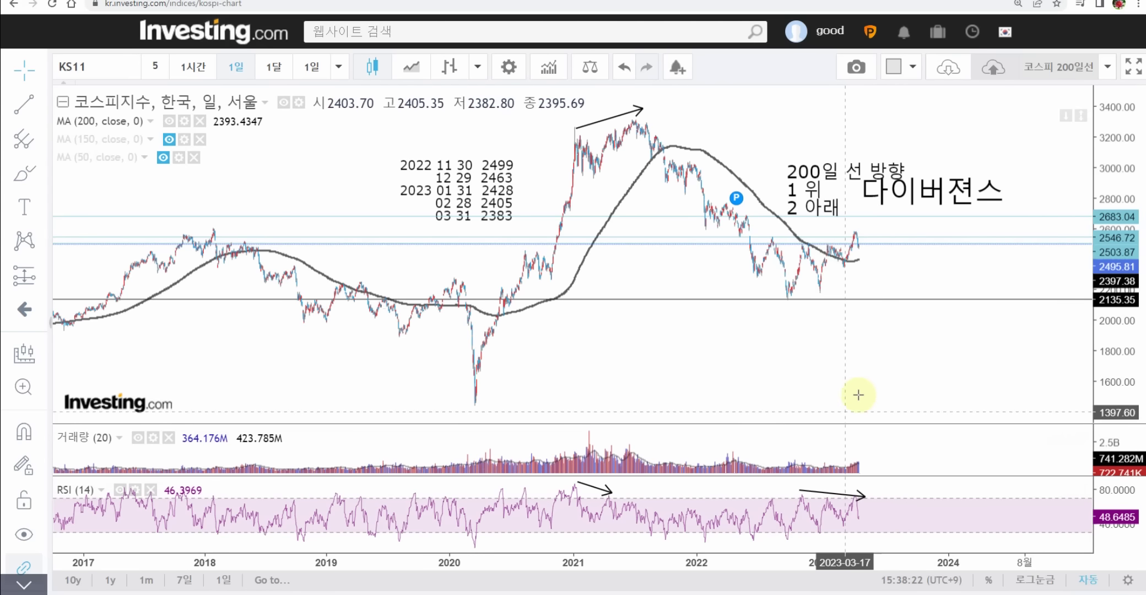
pyautogui.scroll(2, 867, 374)
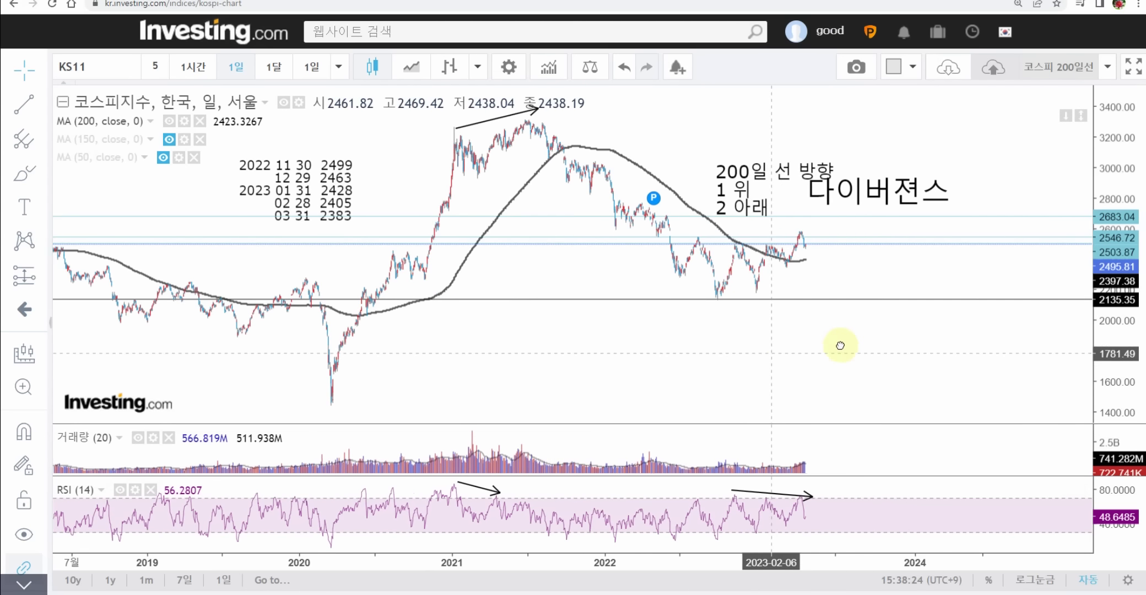
pyautogui.moveTo(824, 342); pyautogui.dragTo(911, 475)
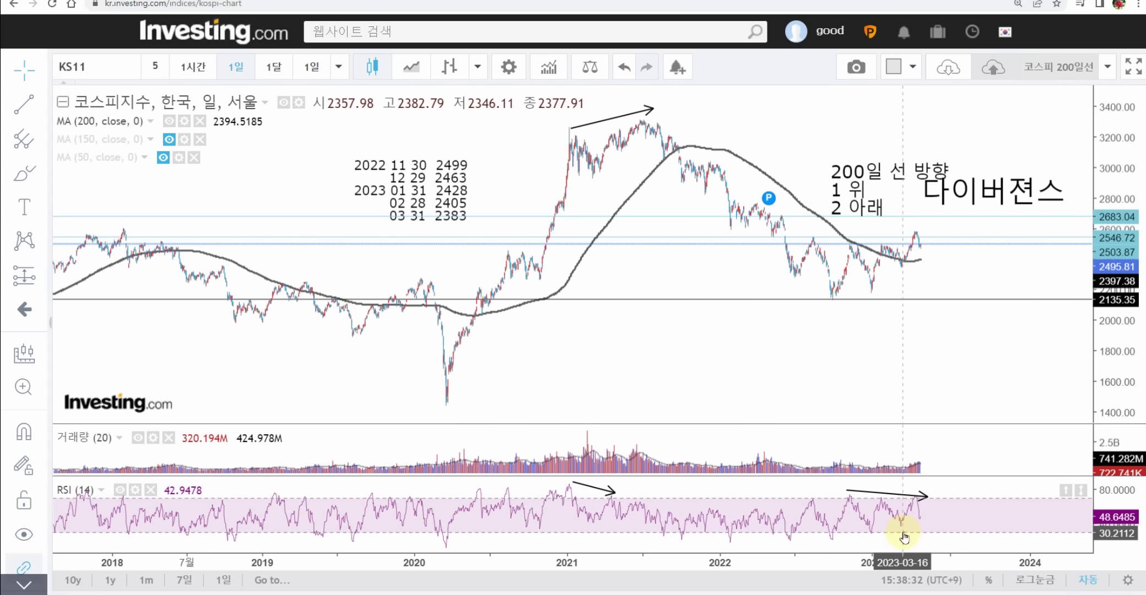
pyautogui.click(914, 520)
pyautogui.scroll(4, 914, 520)
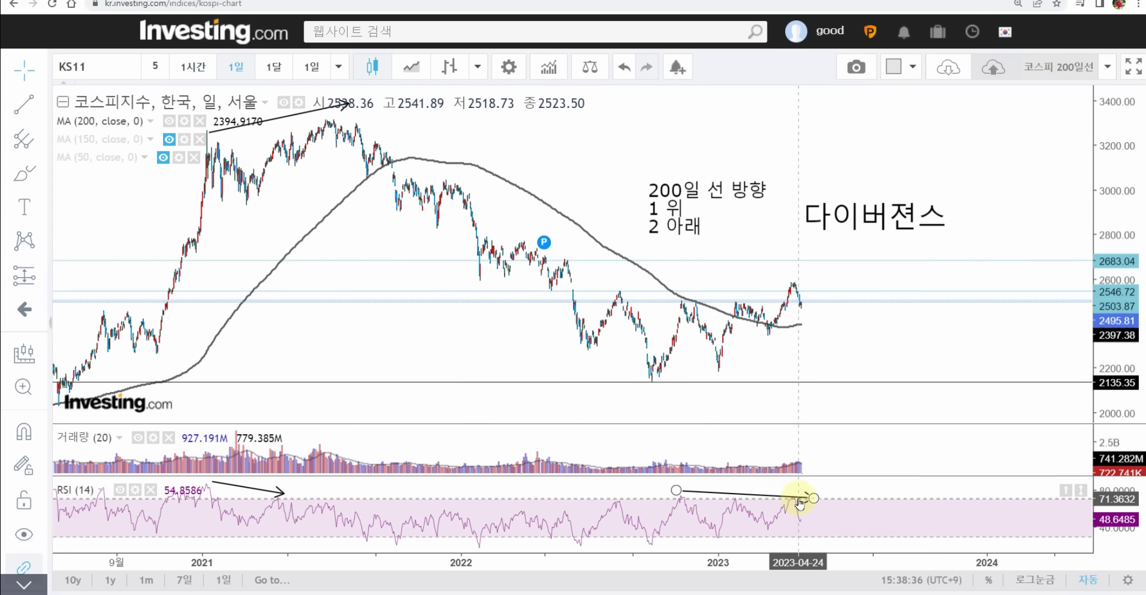
pyautogui.scroll(1, 799, 502)
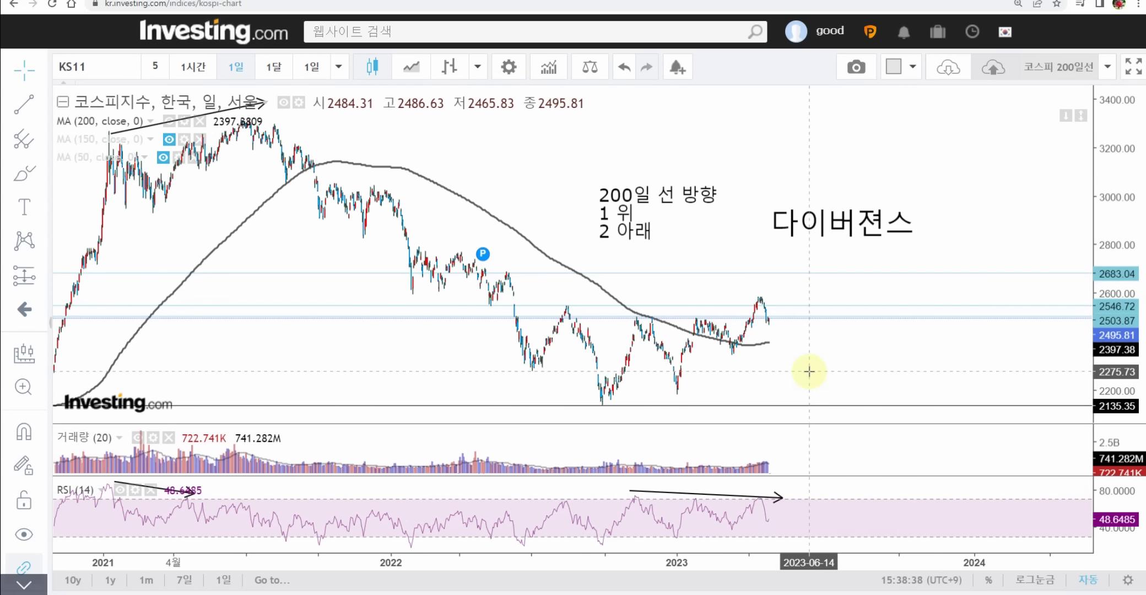
# Trace the daily KOSPI's rise from 2020, 2021 plateau, decline into 2022 and following sideways range with freehand lines.
pyautogui.scroll(-4, 808, 371)
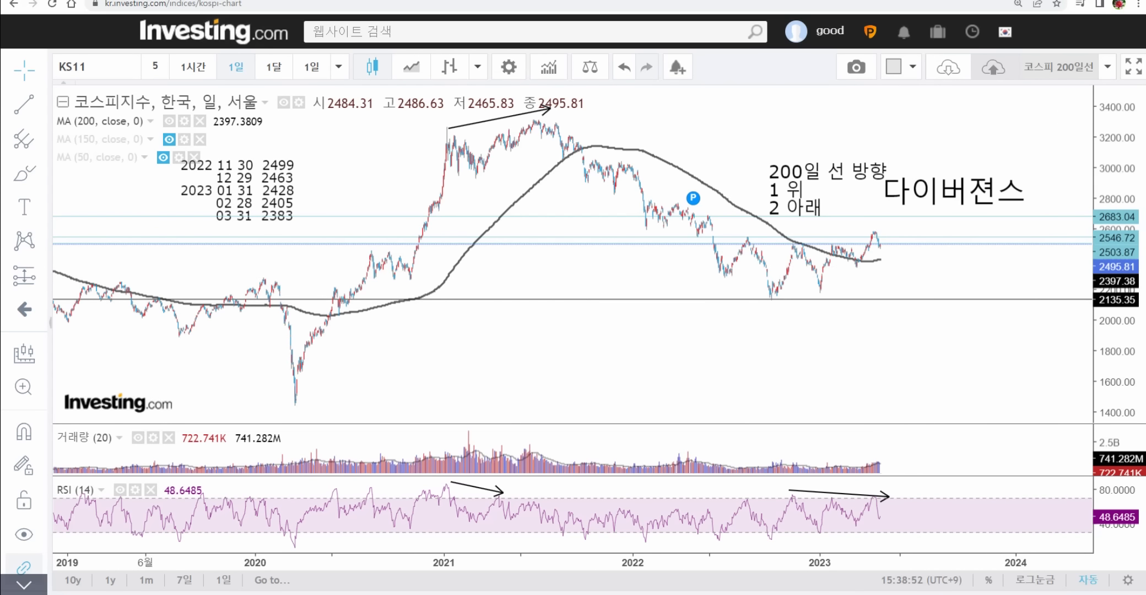
pyautogui.moveTo(305, 327)
pyautogui.mouseDown()
pyautogui.moveTo(436, 156)
pyautogui.moveTo(468, 142)
pyautogui.moveTo(606, 144)
pyautogui.moveTo(733, 264)
pyautogui.moveTo(882, 263)
pyautogui.mouseUp()
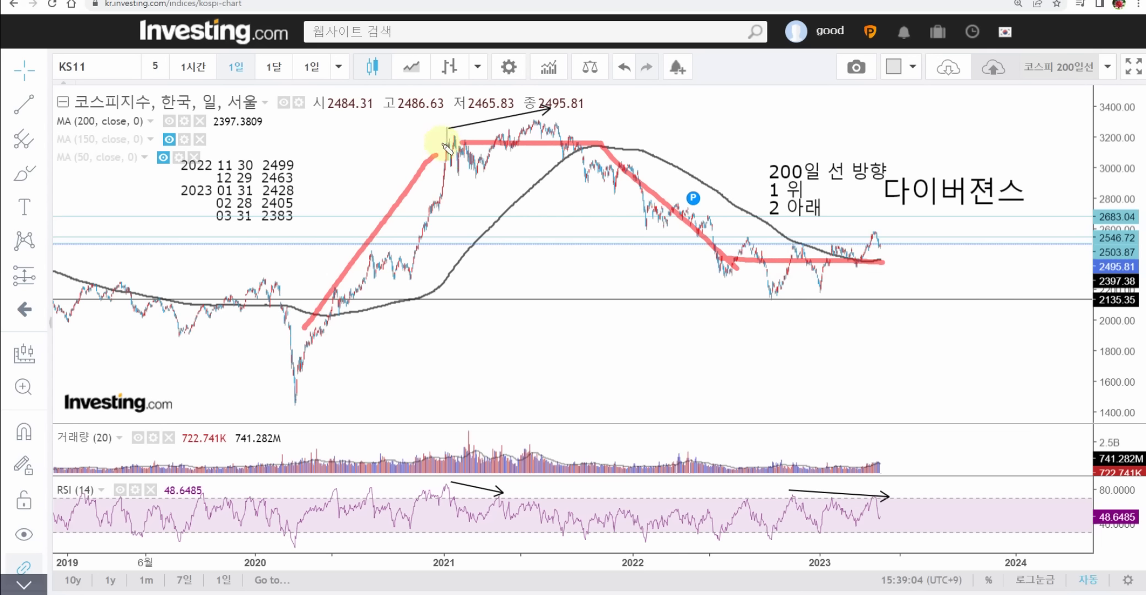
# Box the 2021 plateau on the daily KOSPI chart, and draw an underlined arrow along the decline into mid-2022.
pyautogui.moveTo(442, 163)
pyautogui.mouseDown()
pyautogui.moveTo(590, 173)
pyautogui.moveTo(584, 113)
pyautogui.moveTo(442, 119)
pyautogui.moveTo(449, 174)
pyautogui.mouseUp()
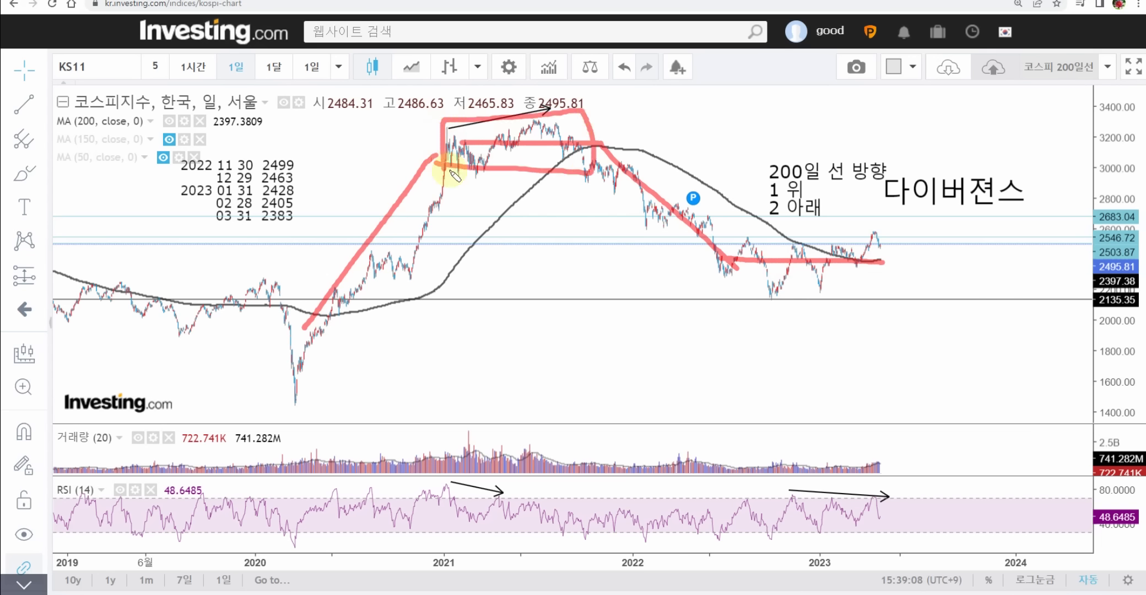
pyautogui.moveTo(568, 146); pyautogui.dragTo(723, 278)
pyautogui.moveTo(732, 237)
pyautogui.mouseDown()
pyautogui.moveTo(744, 284)
pyautogui.moveTo(672, 284)
pyautogui.mouseUp()
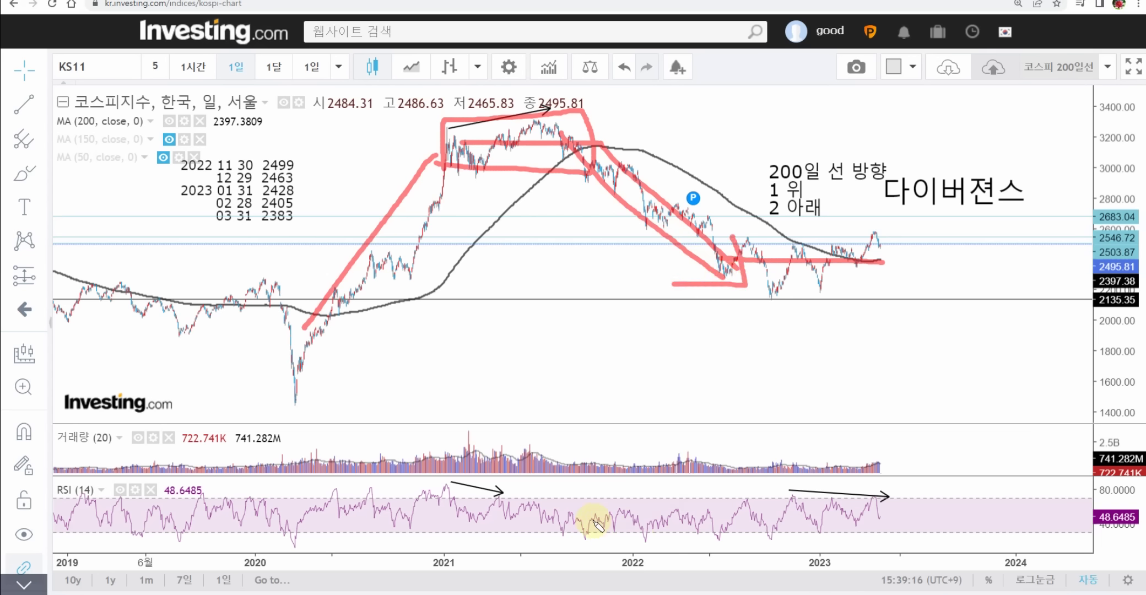
# Draw freehand lines across the RSI's late-2021 to mid-2022 midrange and lows, and mark the 2022 rebound peak and following low.
pyautogui.moveTo(583, 517); pyautogui.dragTo(714, 519)
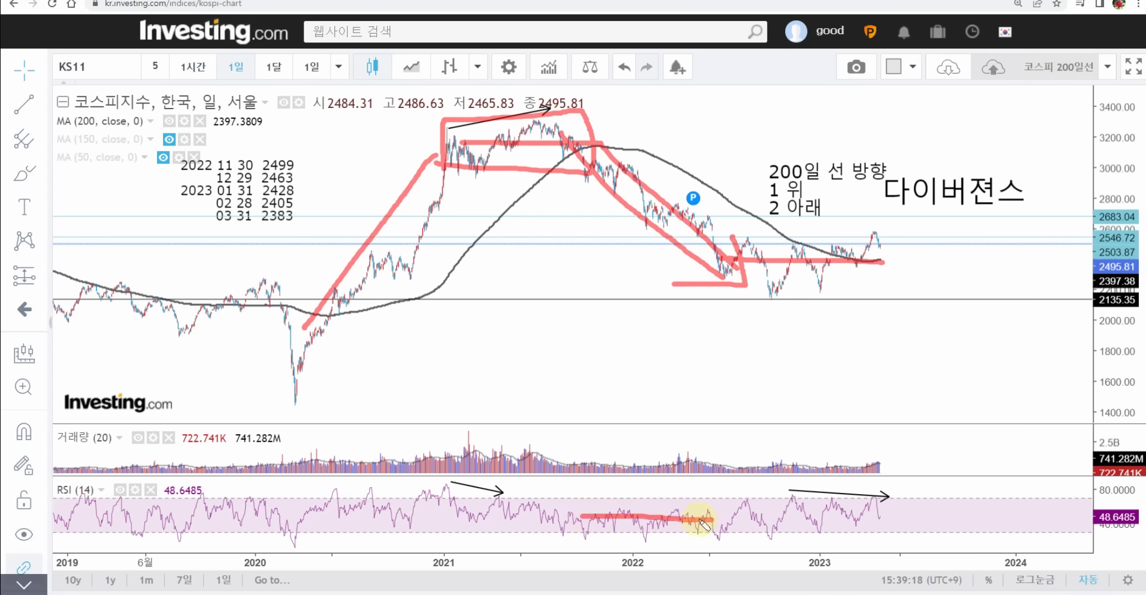
pyautogui.moveTo(579, 543); pyautogui.dragTo(732, 544)
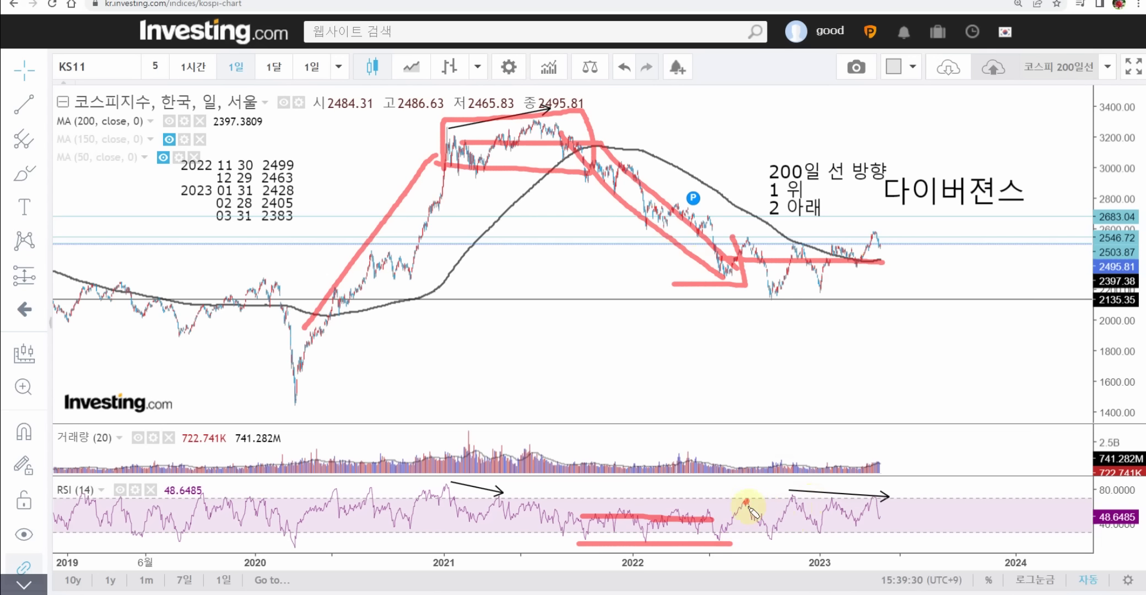
pyautogui.moveTo(743, 470)
pyautogui.mouseDown()
pyautogui.moveTo(767, 553)
pyautogui.moveTo(782, 552)
pyautogui.mouseUp()
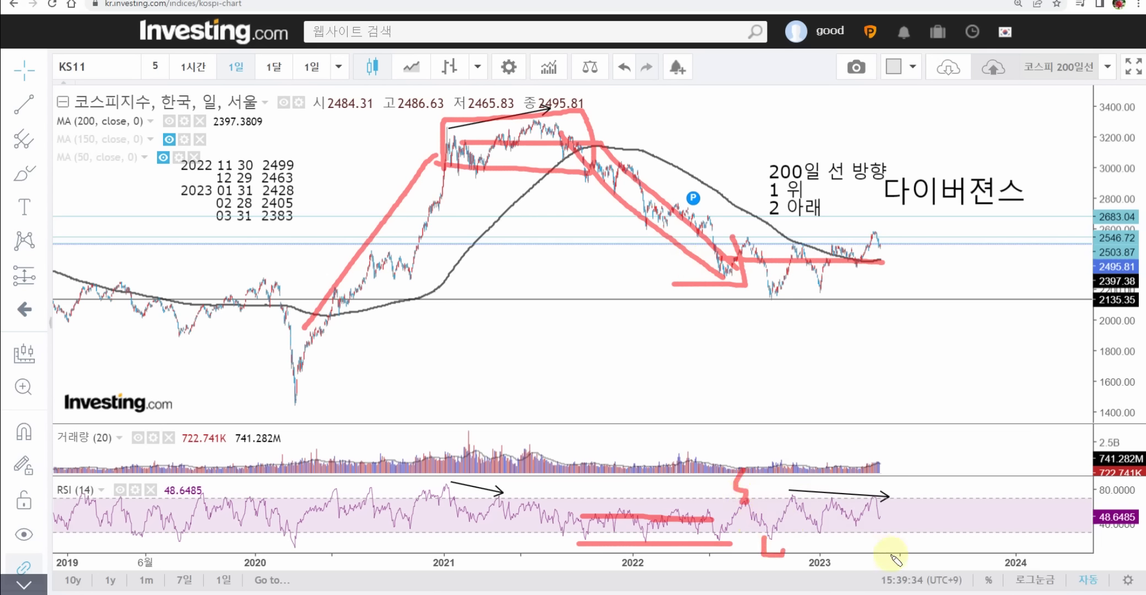
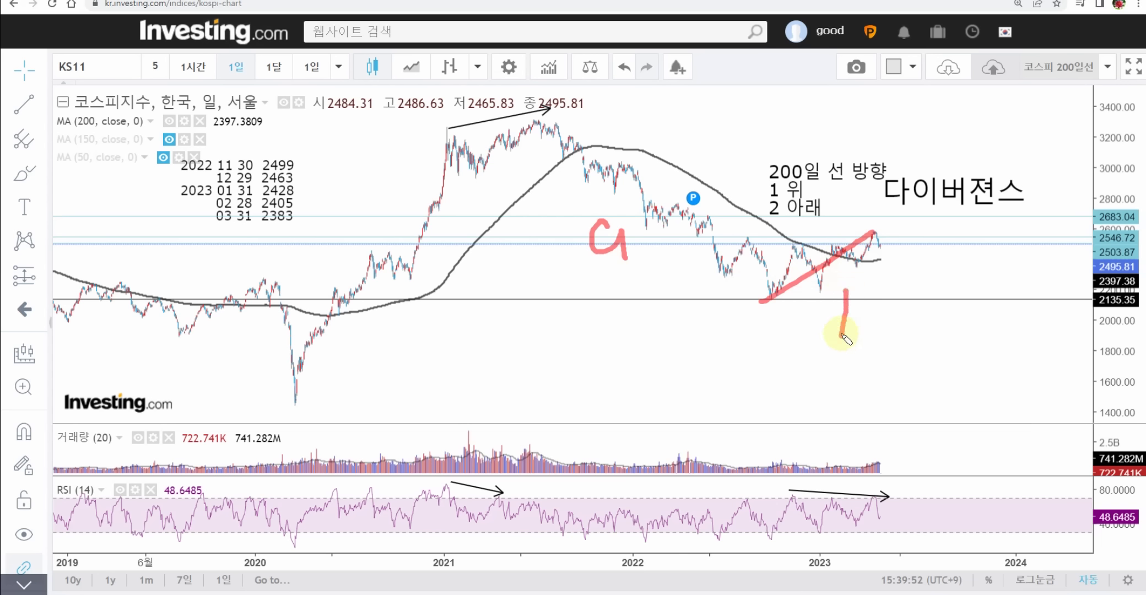
# Draw the wave a decline to the late-2022 low and a projected downward arrow from the recent 2023 peak.
pyautogui.moveTo(573, 145); pyautogui.dragTo(741, 273)
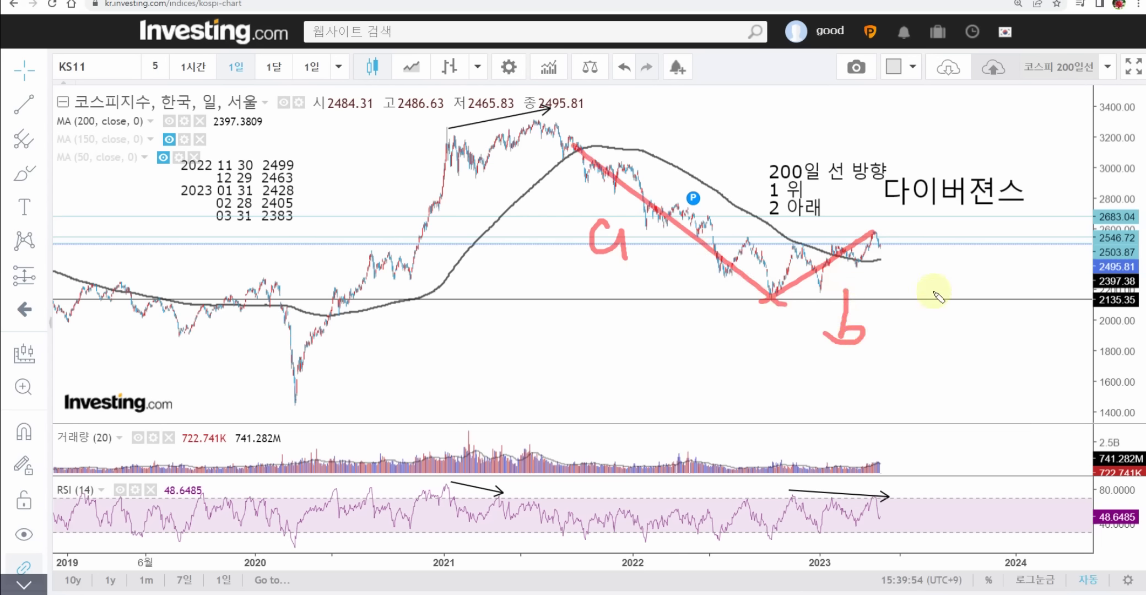
pyautogui.moveTo(880, 232)
pyautogui.mouseDown()
pyautogui.moveTo(944, 361)
pyautogui.moveTo(962, 352)
pyautogui.mouseUp()
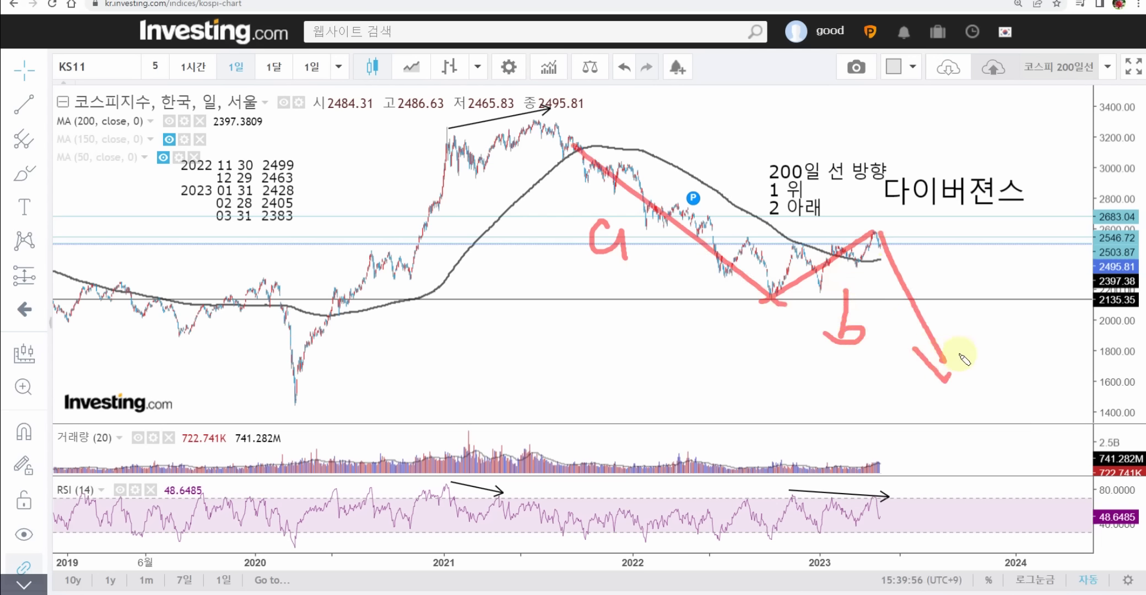
# Underline the two higher lows within wave b, and trace the support line at 2135.35 out to its price label.
pyautogui.moveTo(843, 266); pyautogui.dragTo(874, 266)
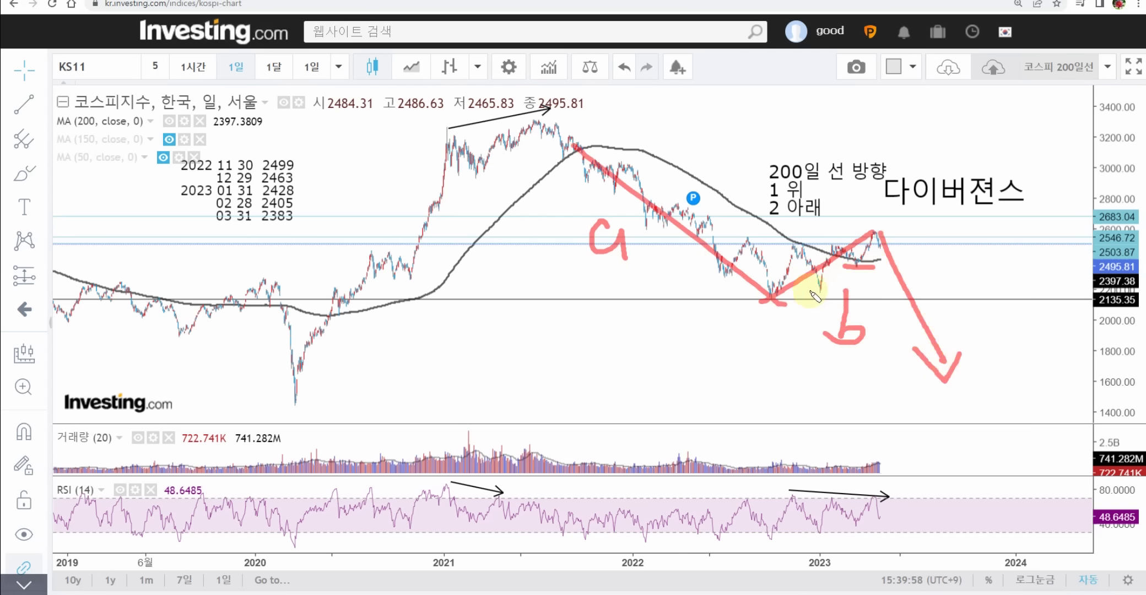
pyautogui.moveTo(801, 290); pyautogui.dragTo(834, 291)
pyautogui.moveTo(746, 297); pyautogui.dragTo(993, 299)
pyautogui.moveTo(1097, 306)
pyautogui.mouseDown()
pyautogui.moveTo(1136, 290)
pyautogui.moveTo(1079, 290)
pyautogui.moveTo(1081, 306)
pyautogui.mouseUp()
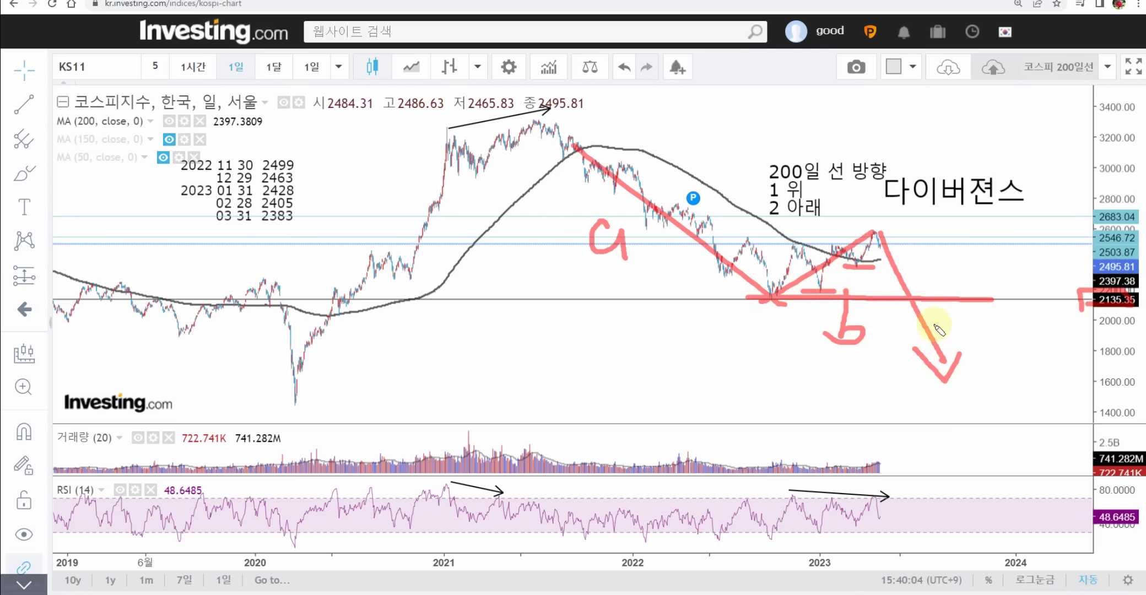
# Circle the projected arrow's tip and the 2135.35 price label, add a star beside them, and clear the markings.
pyautogui.moveTo(971, 395)
pyautogui.mouseDown()
pyautogui.moveTo(967, 324)
pyautogui.moveTo(974, 405)
pyautogui.mouseUp()
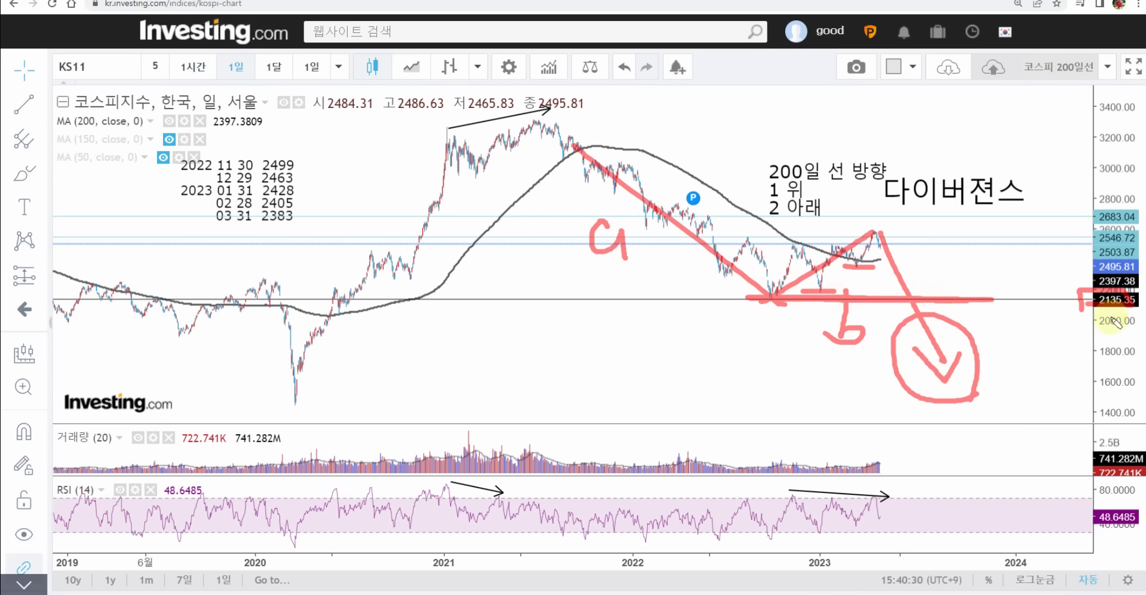
pyautogui.moveTo(1118, 300)
pyautogui.mouseDown()
pyautogui.moveTo(1123, 319)
pyautogui.moveTo(1083, 319)
pyautogui.moveTo(1127, 281)
pyautogui.moveTo(1077, 308)
pyautogui.moveTo(1111, 322)
pyautogui.mouseUp()
pyautogui.moveTo(1036, 278)
pyautogui.mouseDown()
pyautogui.moveTo(1055, 248)
pyautogui.moveTo(1030, 258)
pyautogui.moveTo(1063, 264)
pyautogui.moveTo(1053, 256)
pyautogui.mouseUp()
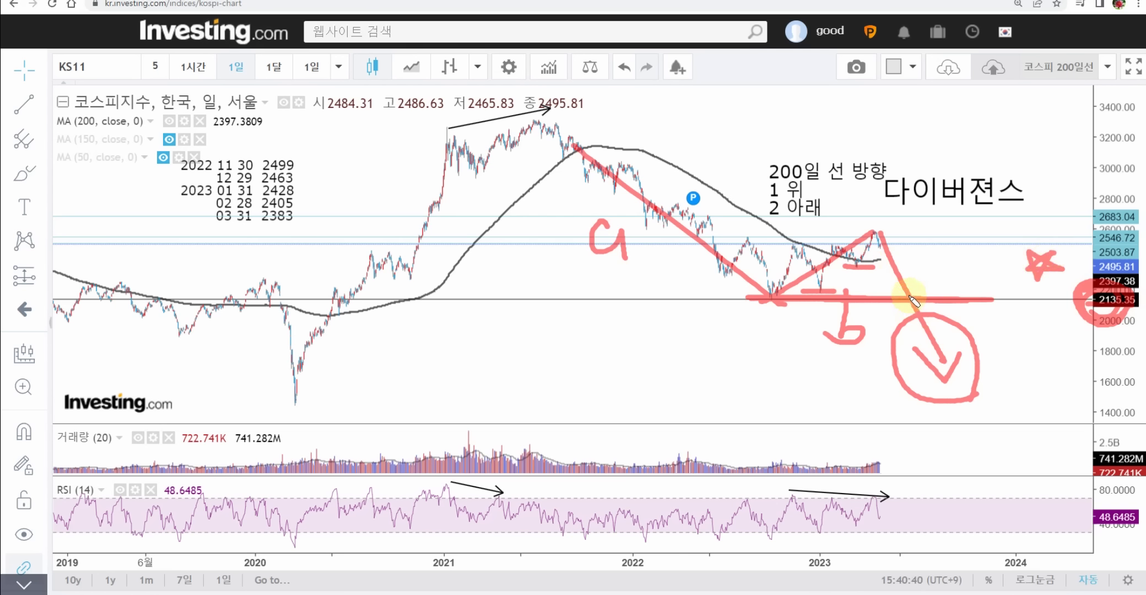
pyautogui.moveTo(909, 299)
pyautogui.mouseDown()
pyautogui.moveTo(951, 387)
pyautogui.moveTo(963, 355)
pyautogui.mouseUp()
pyautogui.moveTo(1092, 318); pyautogui.dragTo(1127, 317)
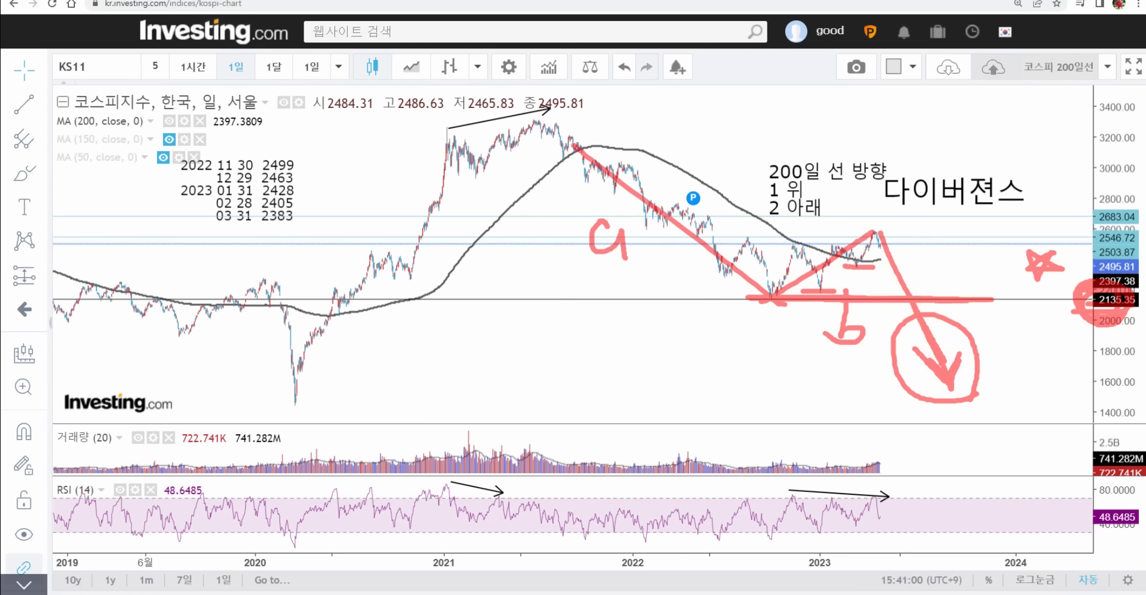
pyautogui.press('Escape')
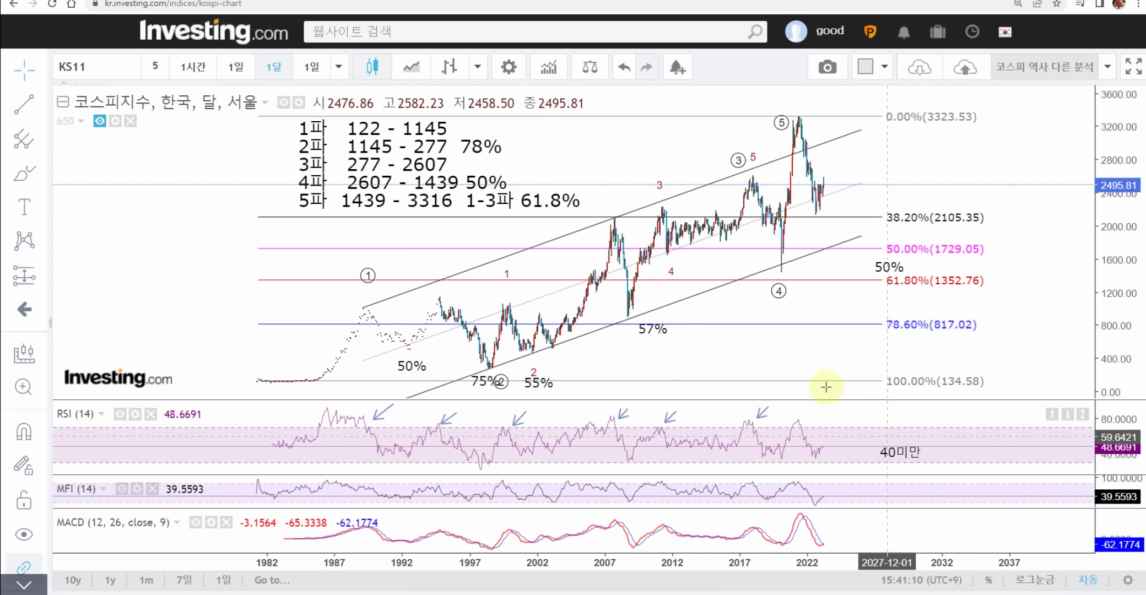
# Switch to the trading program's won-dollar chart and examine its monthly candles from 2003 to 2023 around the recent rebound.
pyautogui.click(621, 72)
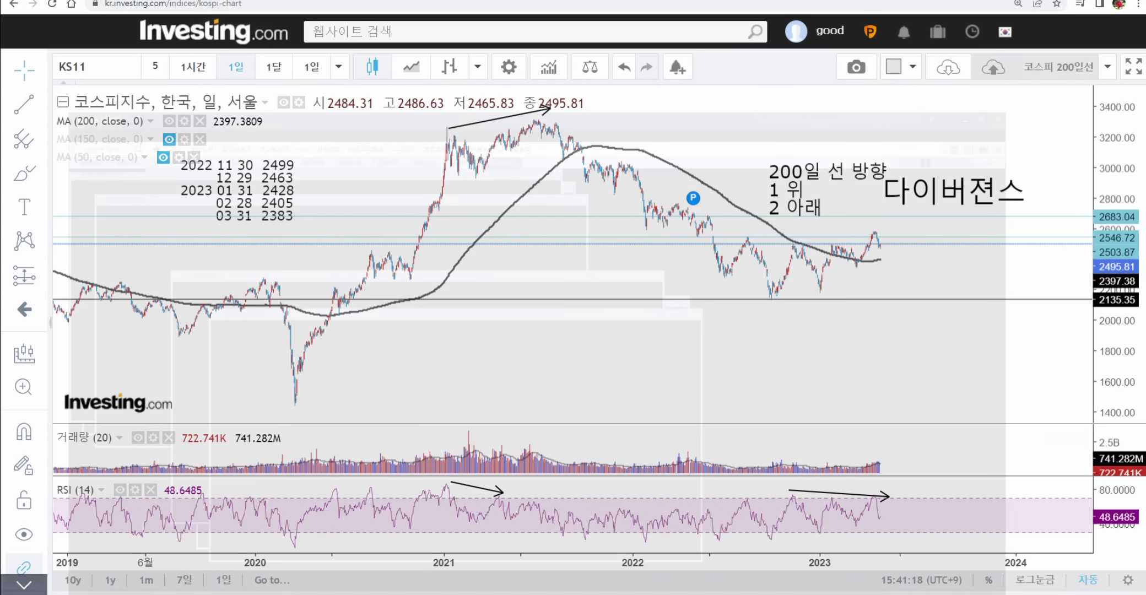
pyautogui.hotkey('alt', 'Tab')
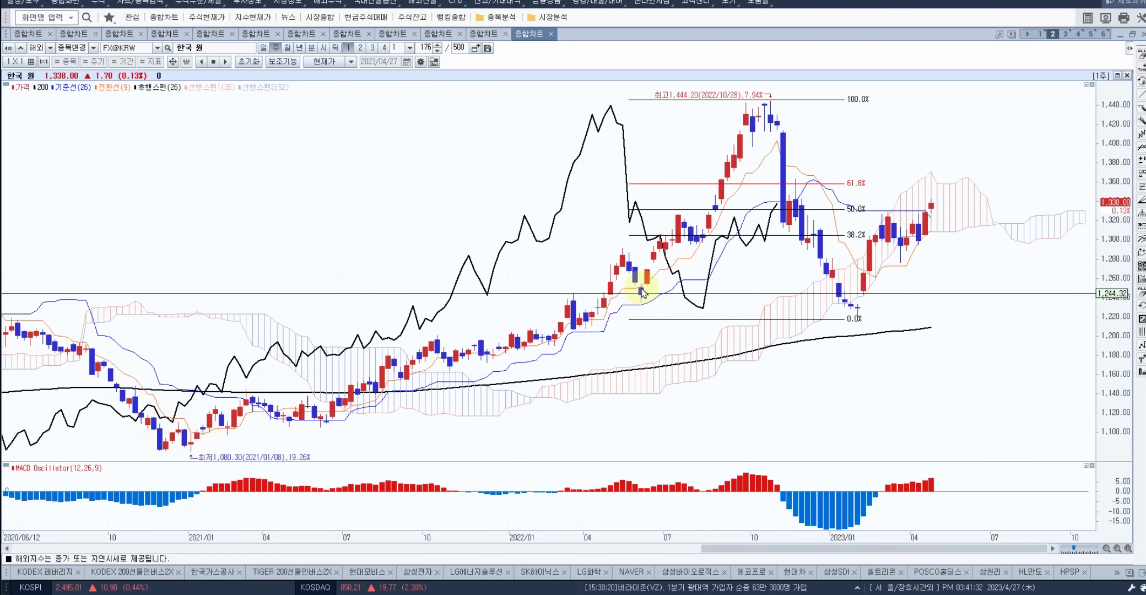
pyautogui.click(287, 47)
pyautogui.scroll(-2, 882, 311)
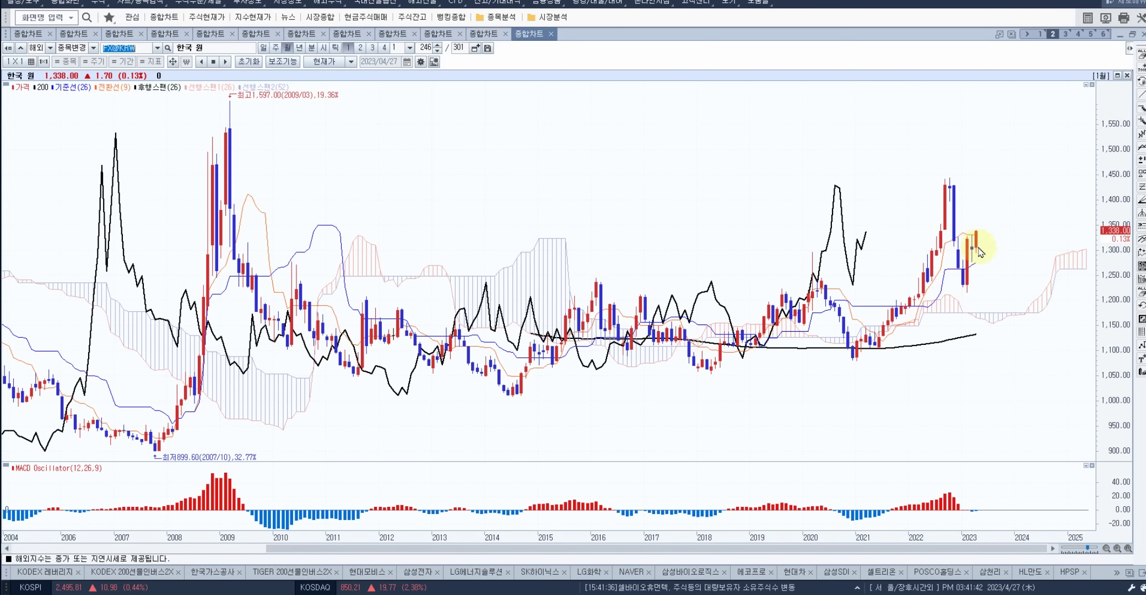
pyautogui.click(979, 188)
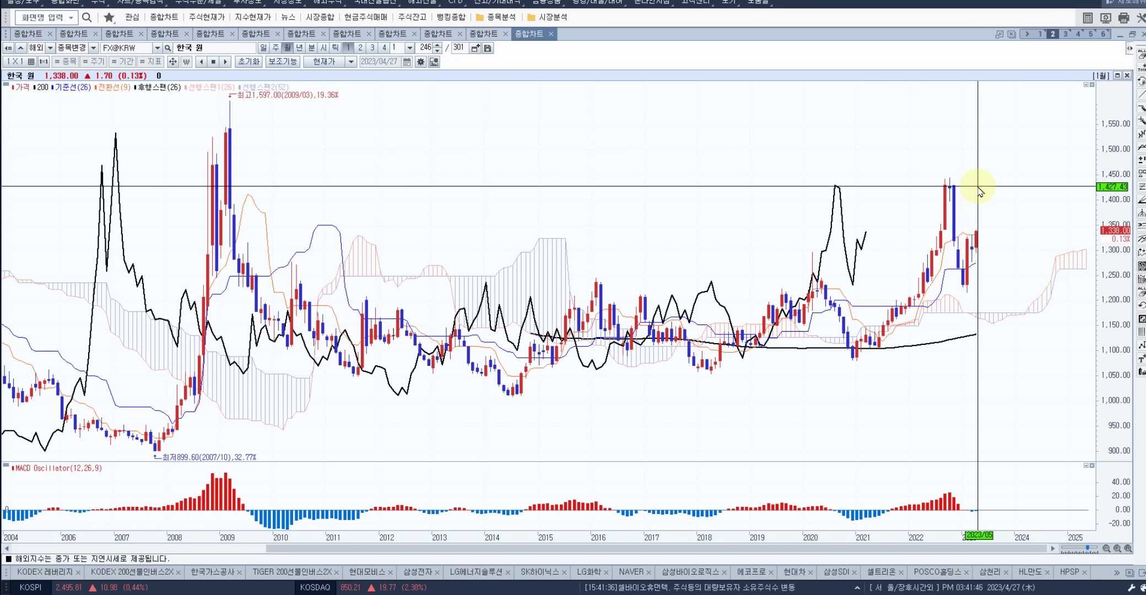
pyautogui.click(979, 190)
pyautogui.scroll(-2, 978, 189)
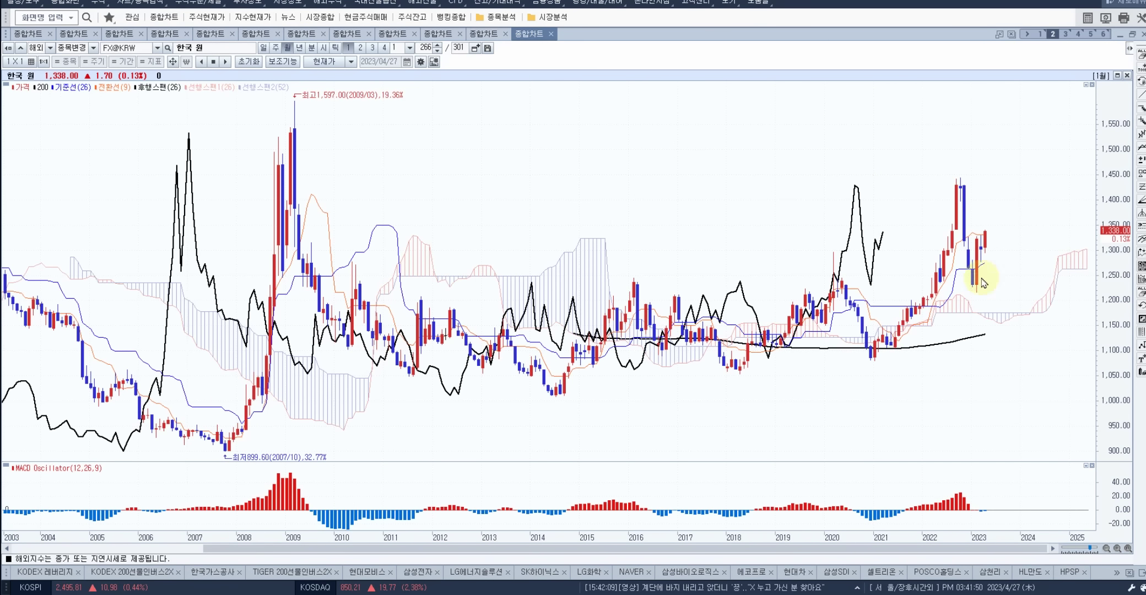
pyautogui.moveTo(979, 294)
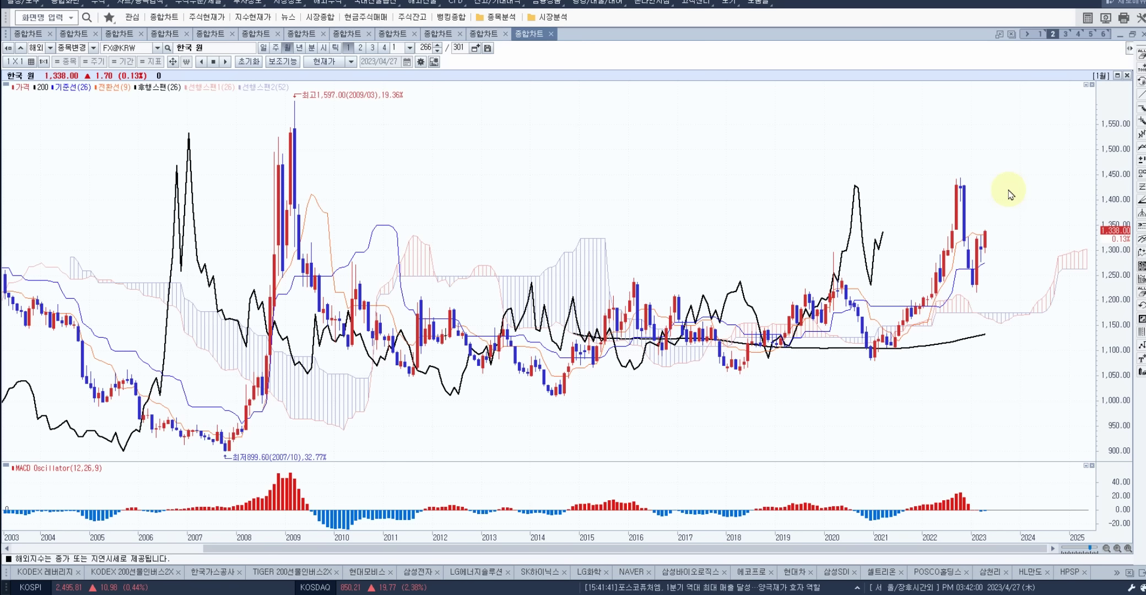
# Examine the weekly won-dollar chart against its Fibonacci retracement levels and the Ichimoku cloud.
pyautogui.click(274, 48)
pyautogui.scroll(5, 897, 264)
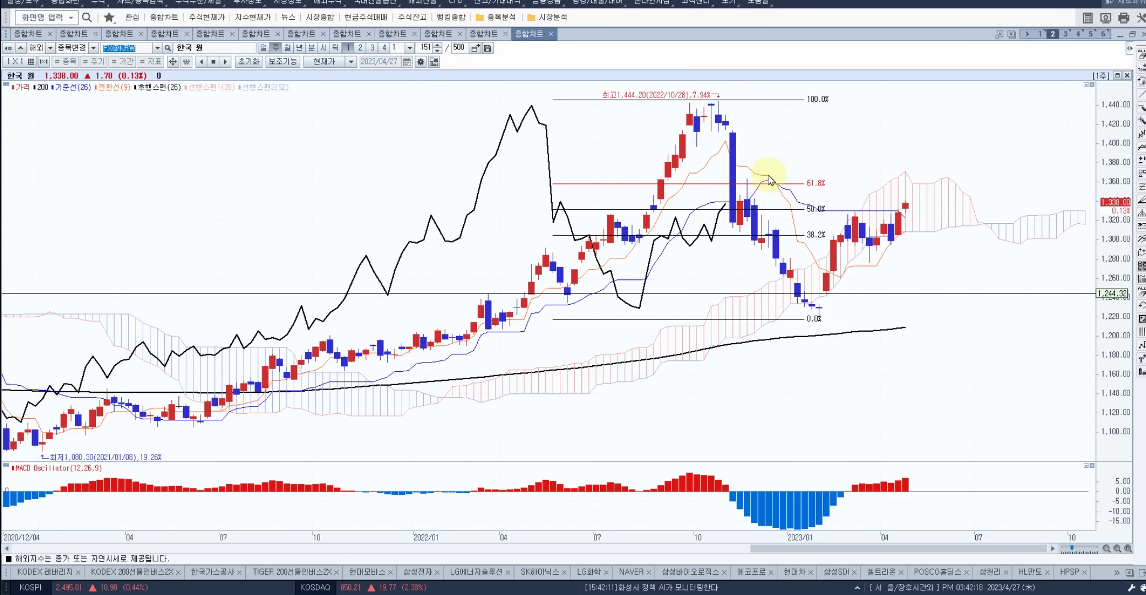
pyautogui.moveTo(821, 180)
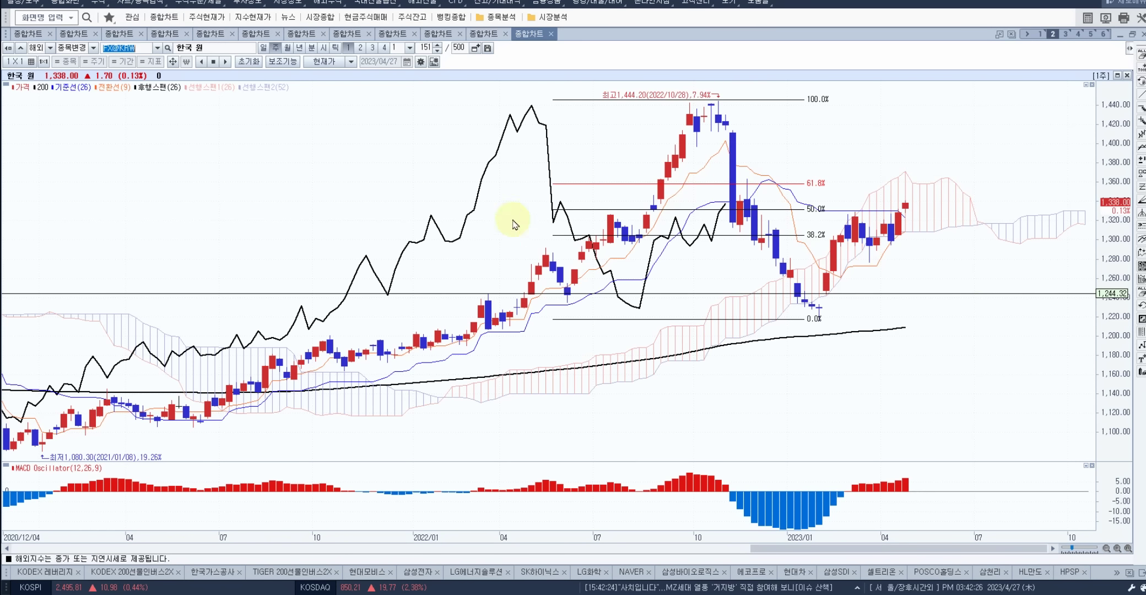
# Review the daily won-dollar chart against the 200-day average, showing the candles back to May 2022.
pyautogui.click(263, 48)
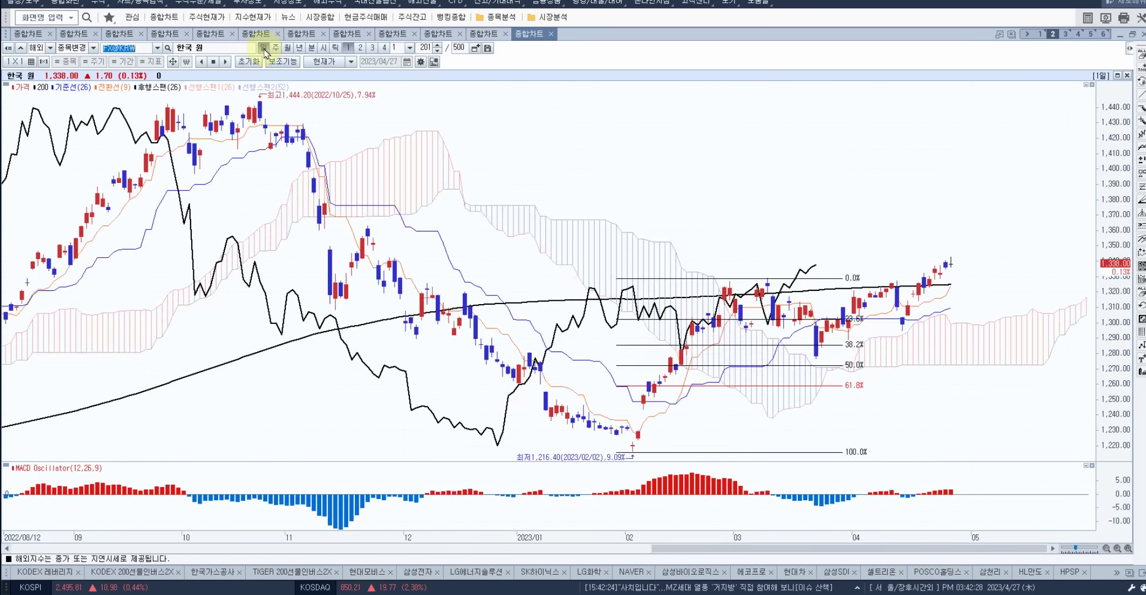
pyautogui.moveTo(895, 324)
pyautogui.scroll(1, 896, 324)
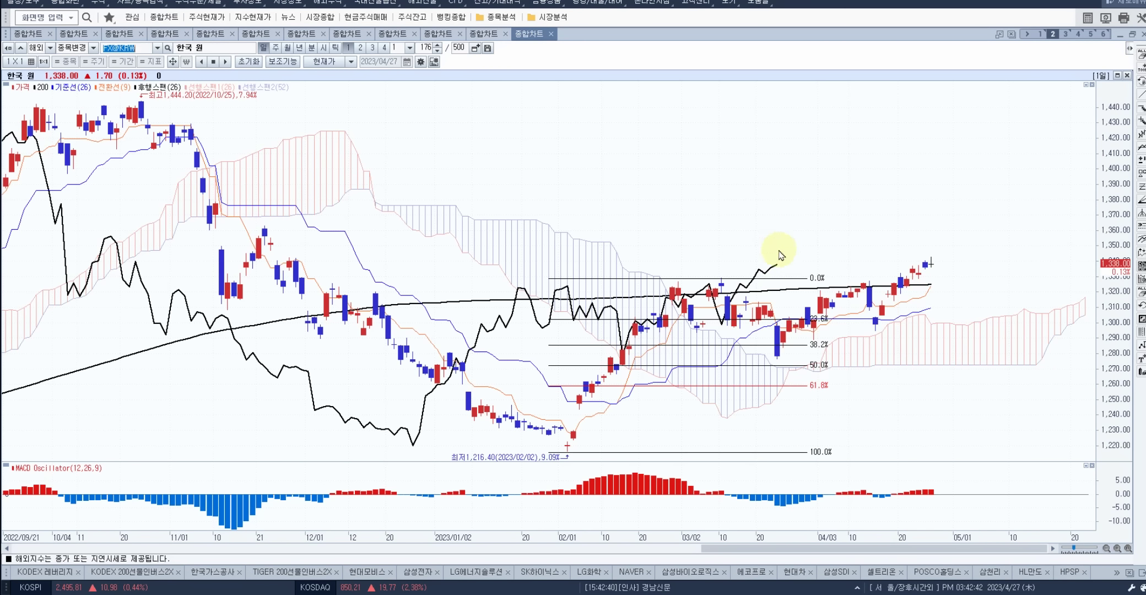
pyautogui.scroll(-5, 778, 245)
pyautogui.scroll(-3, 773, 295)
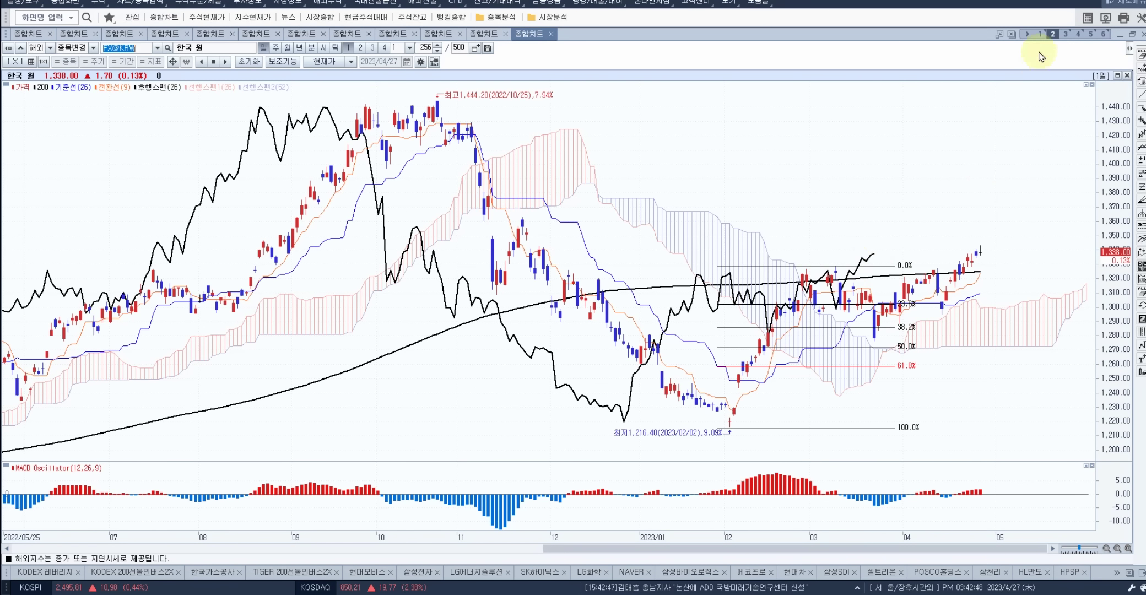
pyautogui.click(1023, 219)
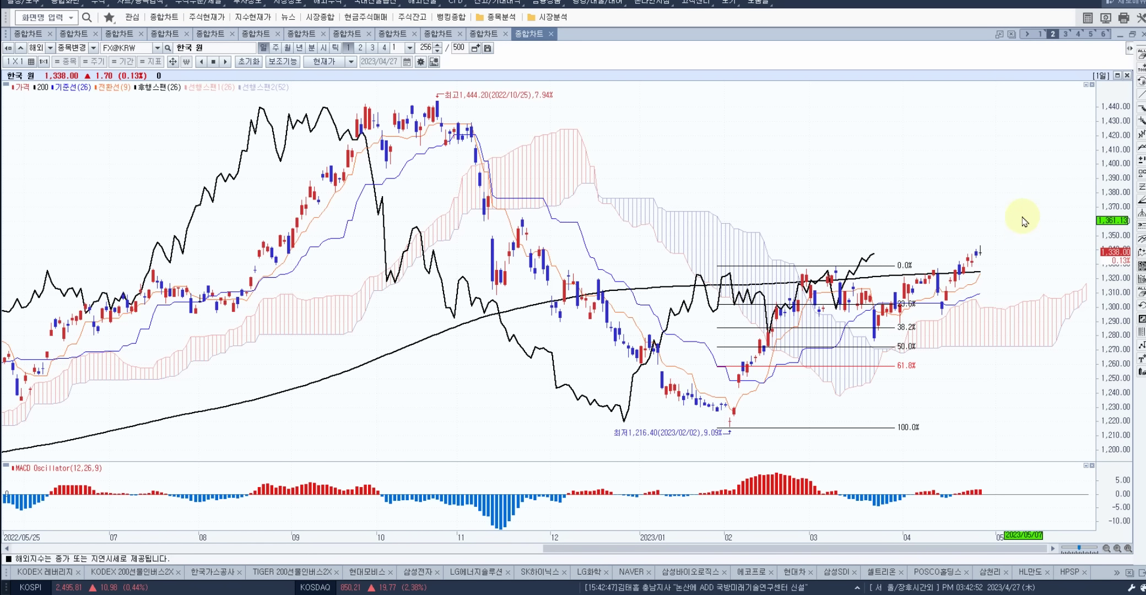
# Review the max시장종합 market summary and the 시장투자종합 investor totals for KOSPI, and open the 시장투자추이 trend page.
pyautogui.click(1039, 33)
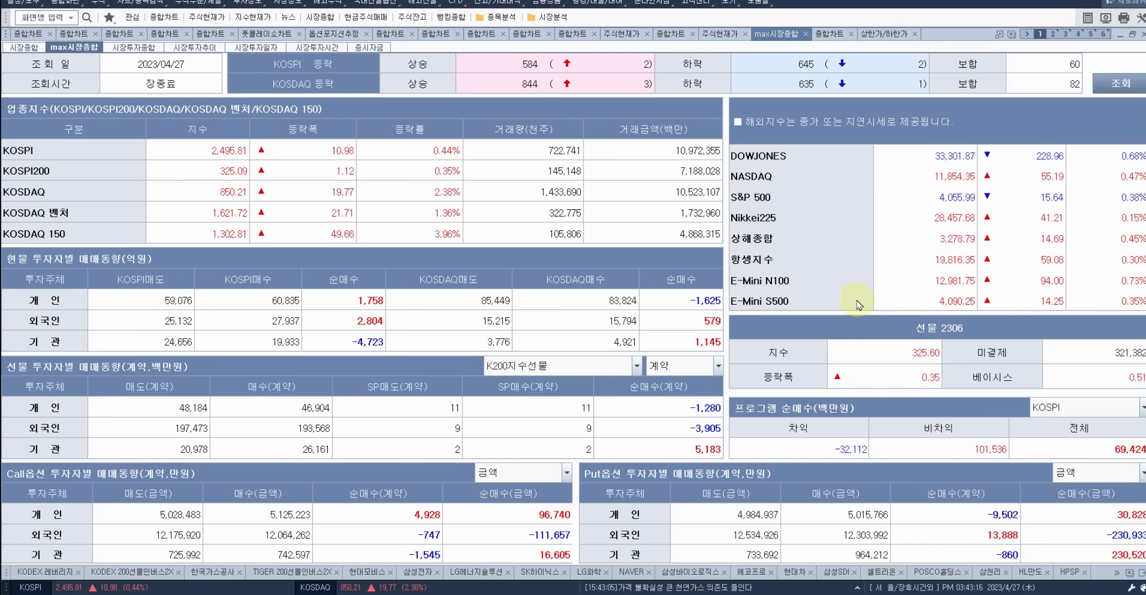
pyautogui.click(132, 51)
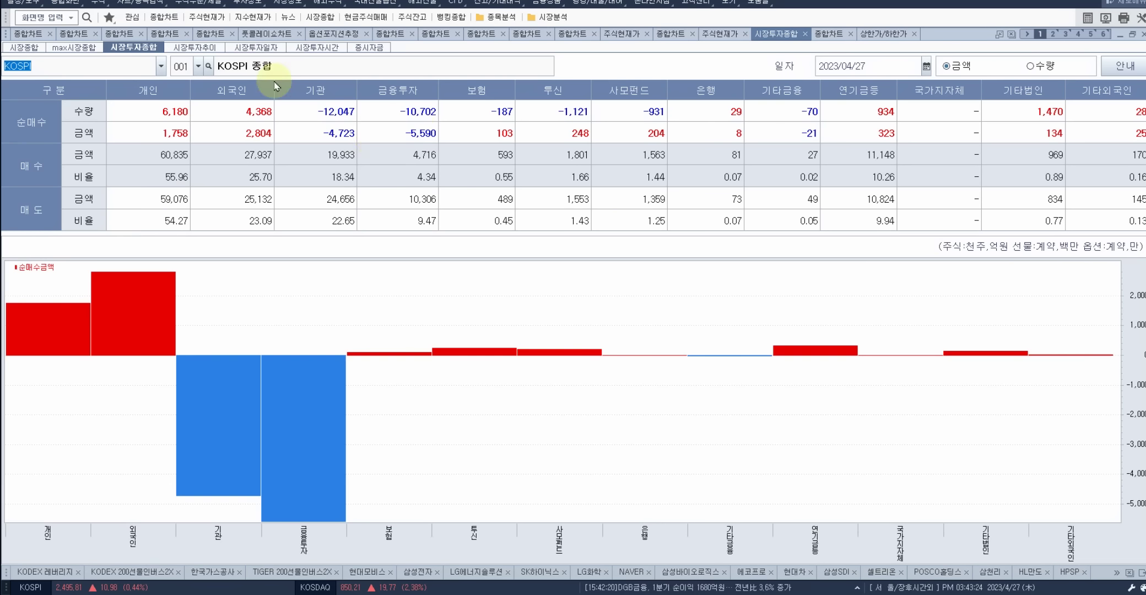
pyautogui.click(194, 48)
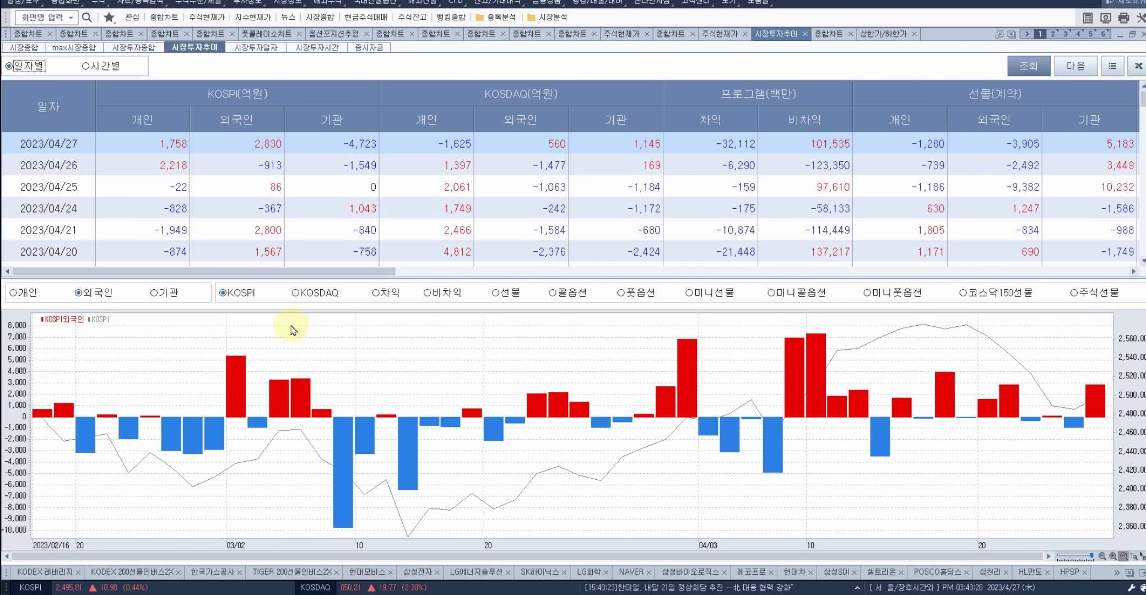
# Compare foreign investors' daily net-buying charts for KOSDAQ, 선물, 콜옵션, 풋옵션 and 미니선물 with the 차익 and 비차익 charts, and return to KOSPI.
pyautogui.click(297, 293)
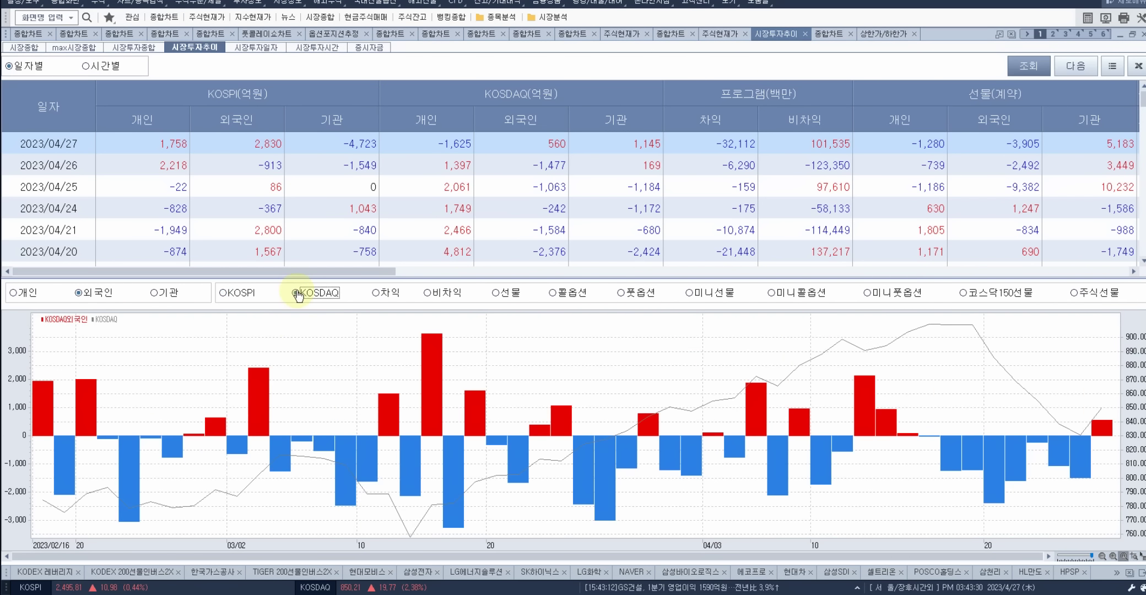
pyautogui.click(377, 293)
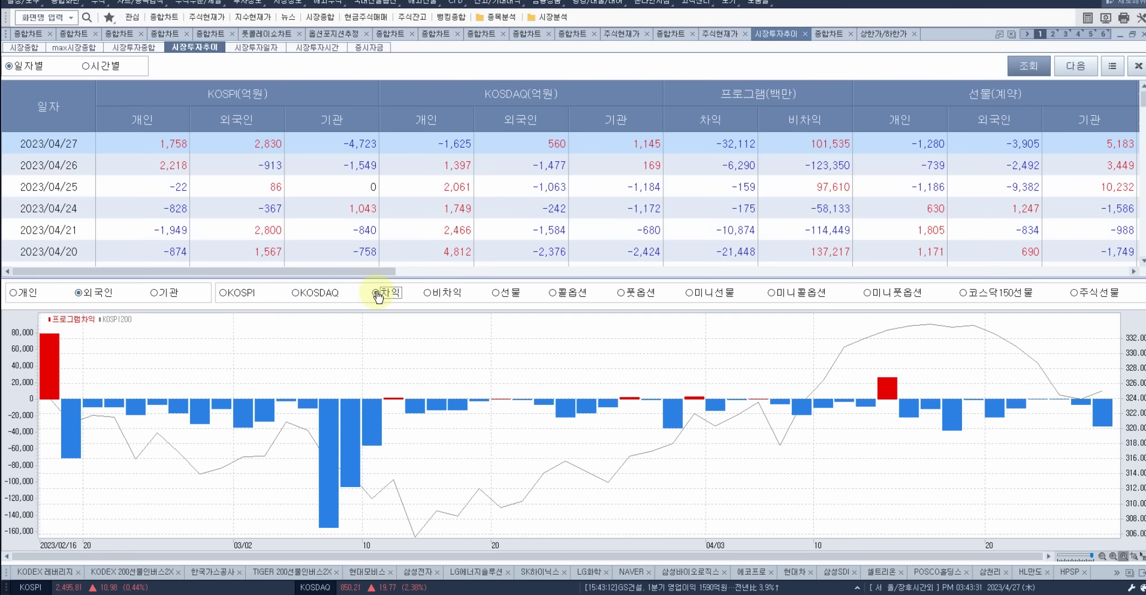
pyautogui.click(428, 295)
pyautogui.click(499, 297)
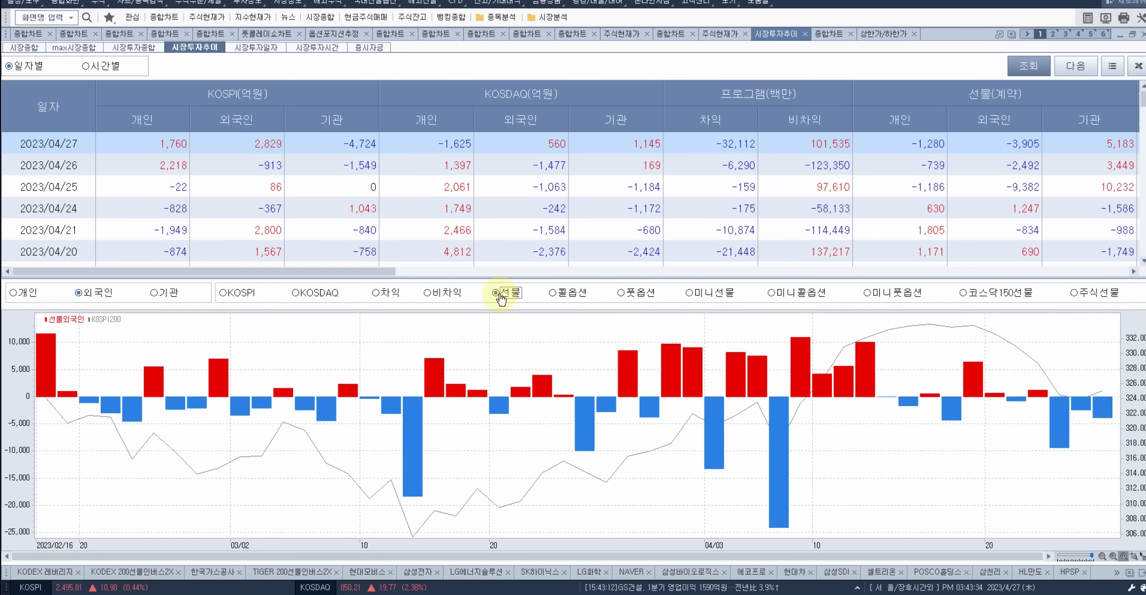
pyautogui.click(556, 295)
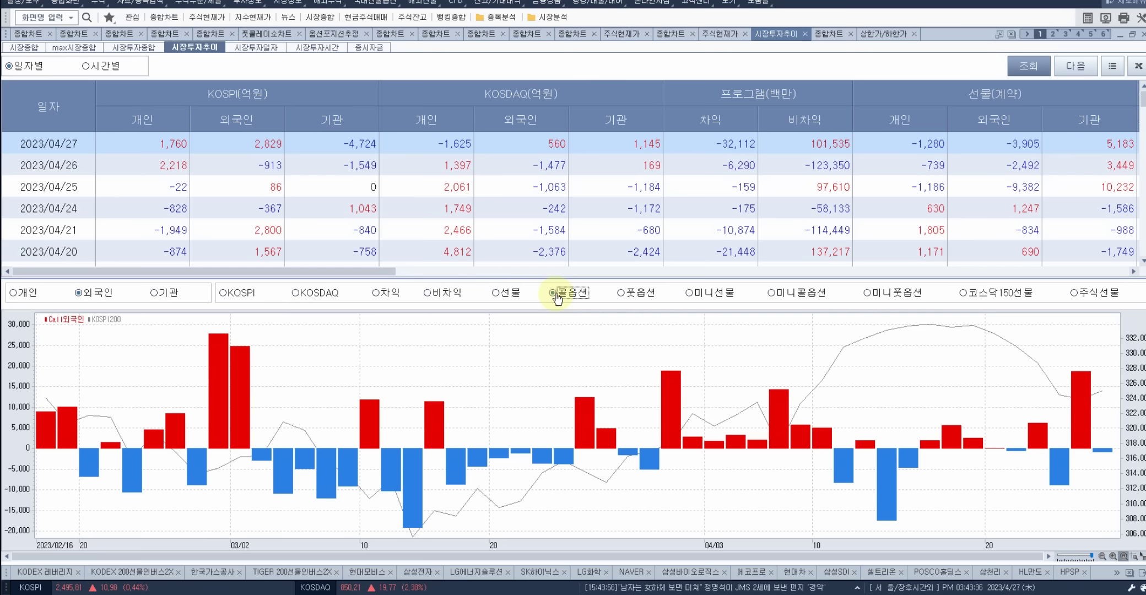
pyautogui.click(616, 296)
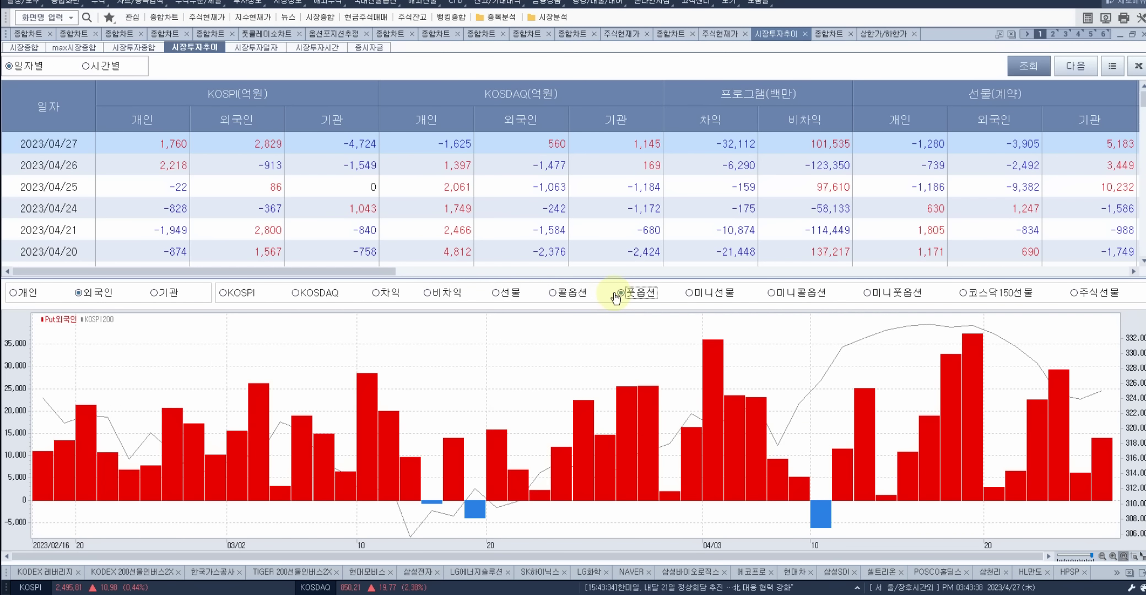
pyautogui.click(690, 294)
pyautogui.click(223, 293)
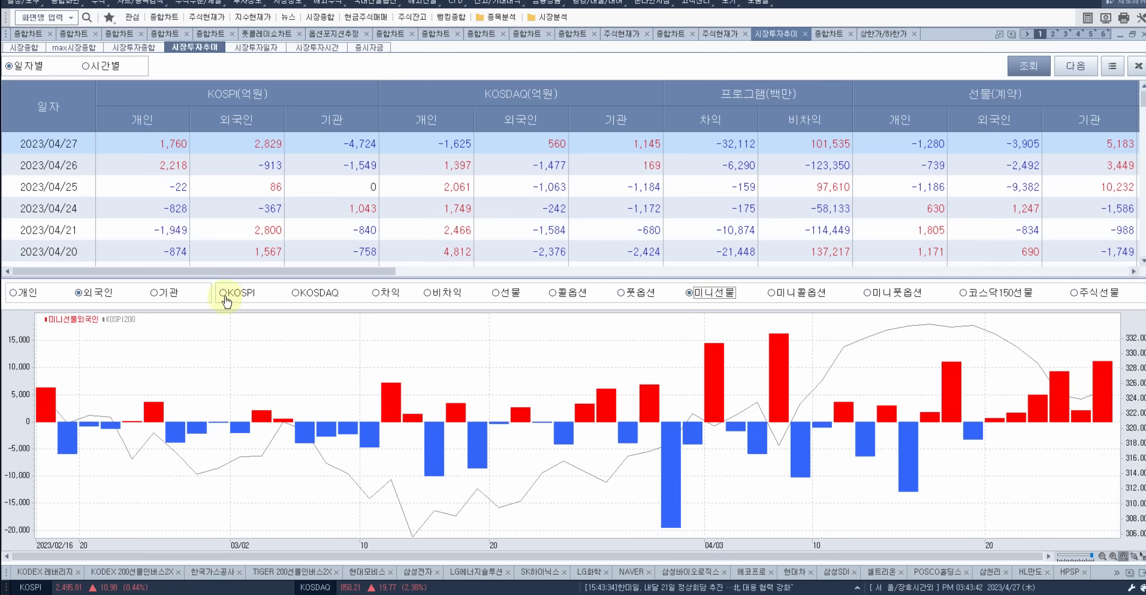
# Review KOSPI's daily net buying by investor type on the 시장투자일자 page and the 융자잔고 trend on the 증시자금 page.
pyautogui.click(249, 48)
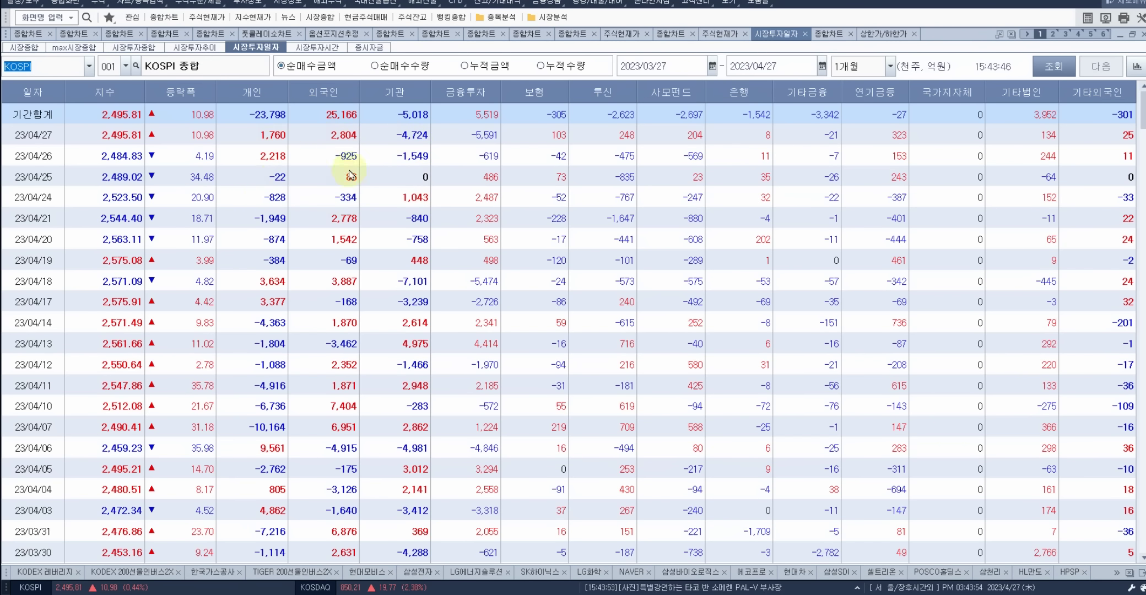
pyautogui.click(366, 49)
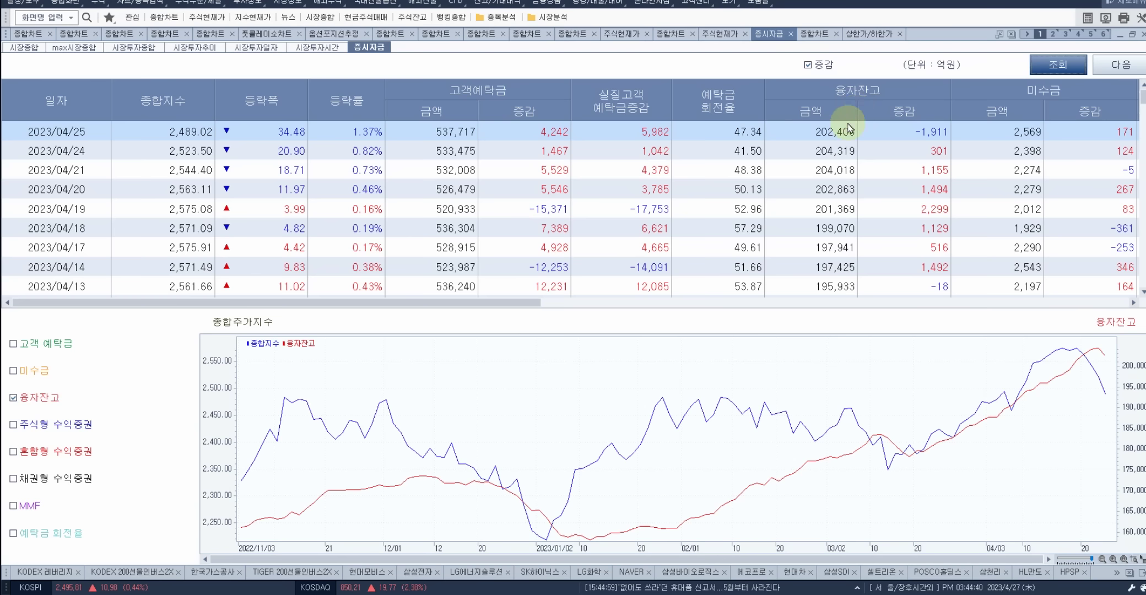
# Check SK하이닉스's daily trading by investor type and examine its daily chart against the 200-day average and Ichimoku cloud.
pyautogui.click(725, 37)
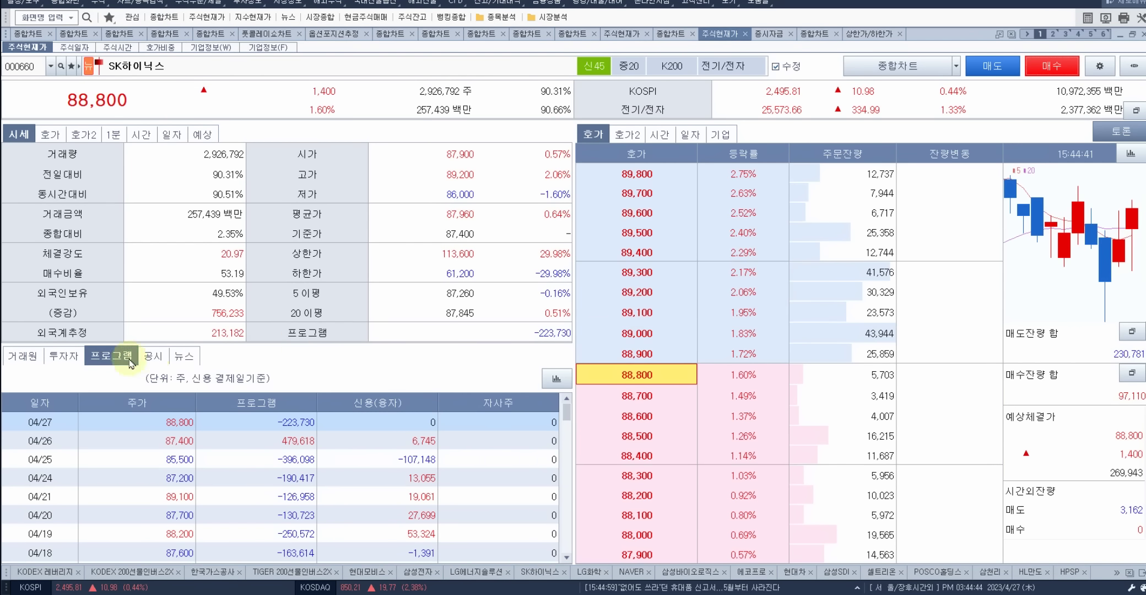
pyautogui.click(76, 358)
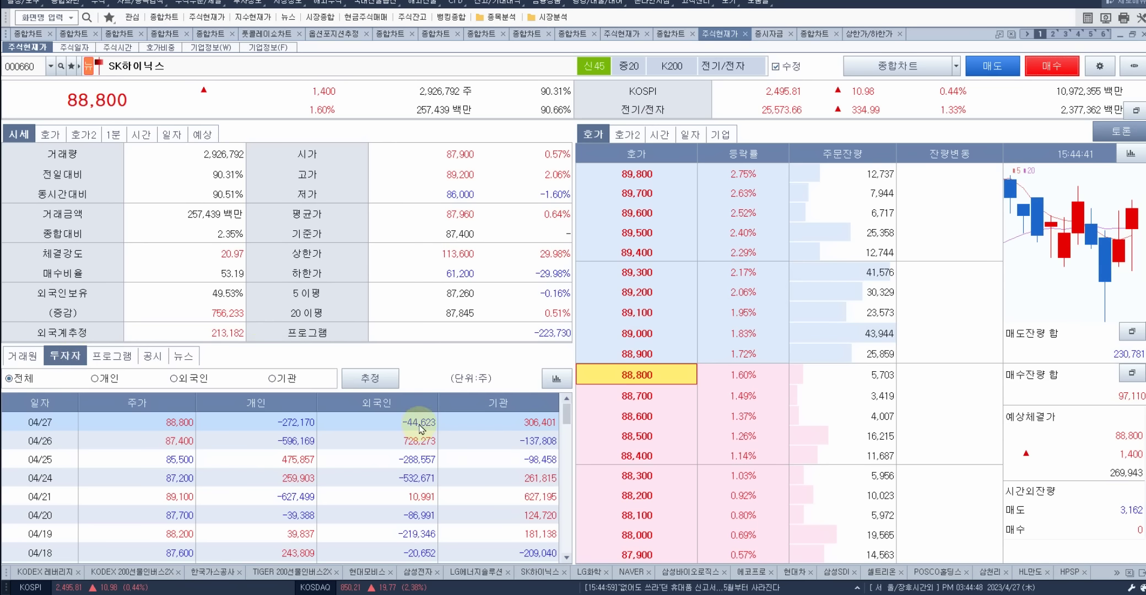
pyautogui.click(673, 34)
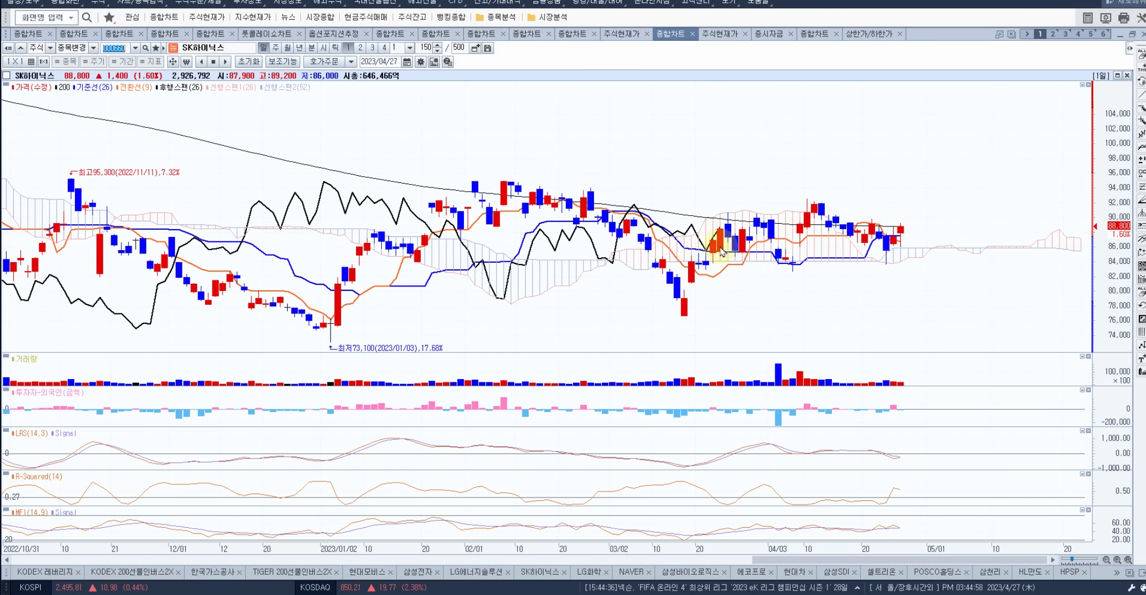
pyautogui.scroll(-2, 880, 264)
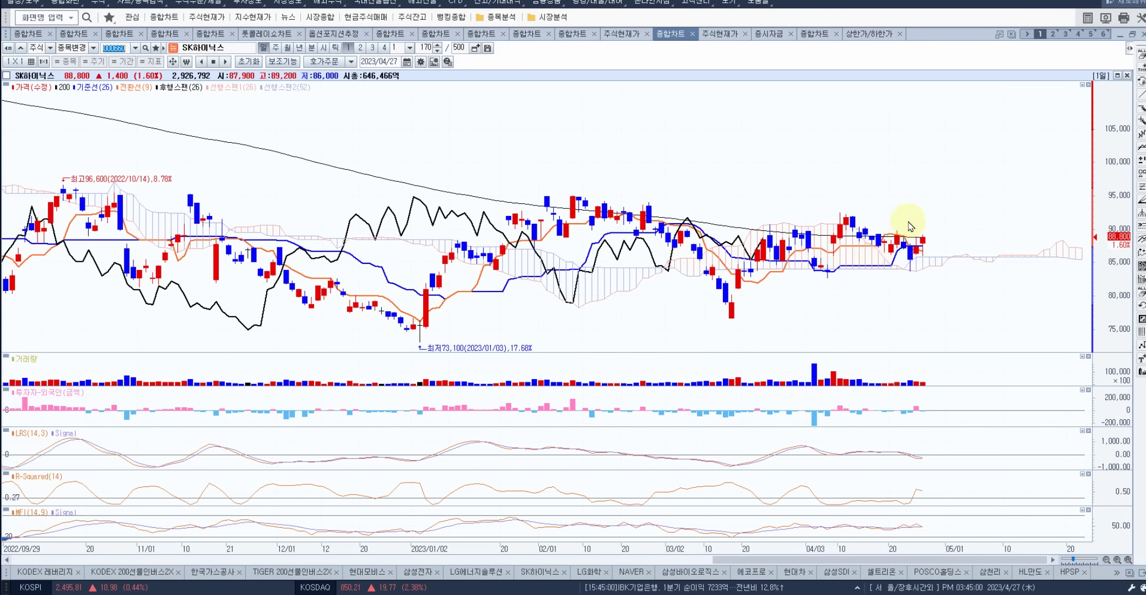
pyautogui.moveTo(927, 277)
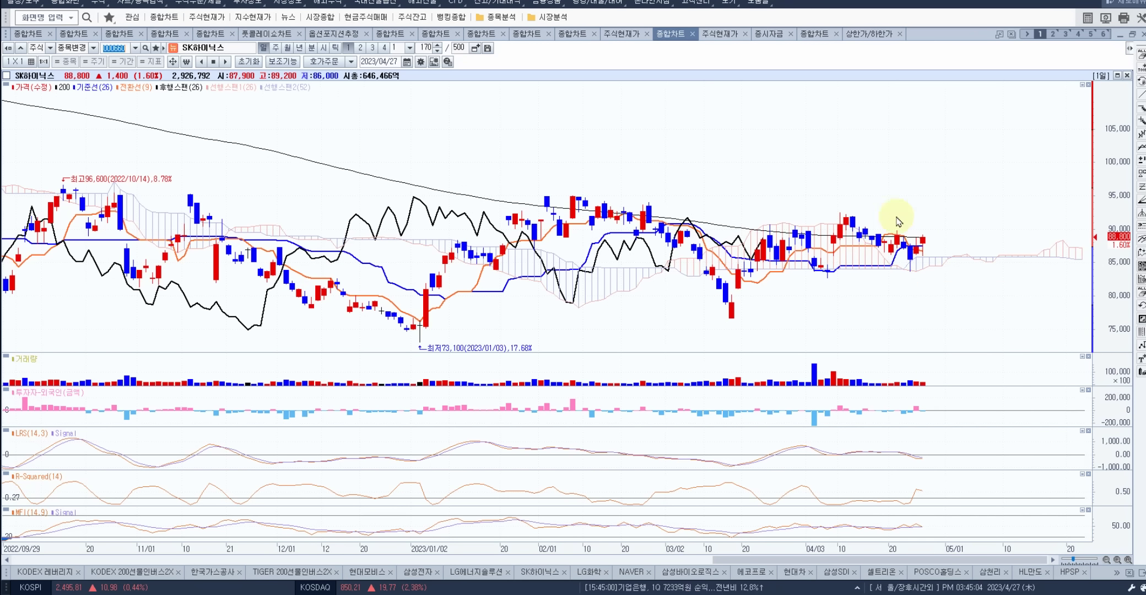
# Check 삼성전자's current quote, program trading and daily trading by investor type.
pyautogui.click(615, 36)
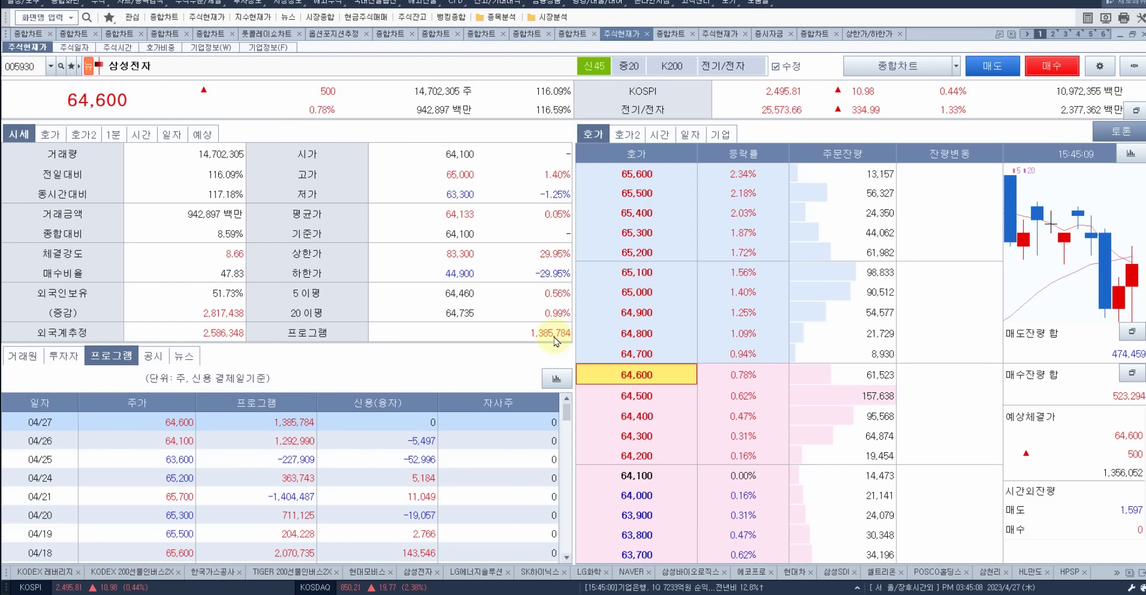
pyautogui.click(65, 356)
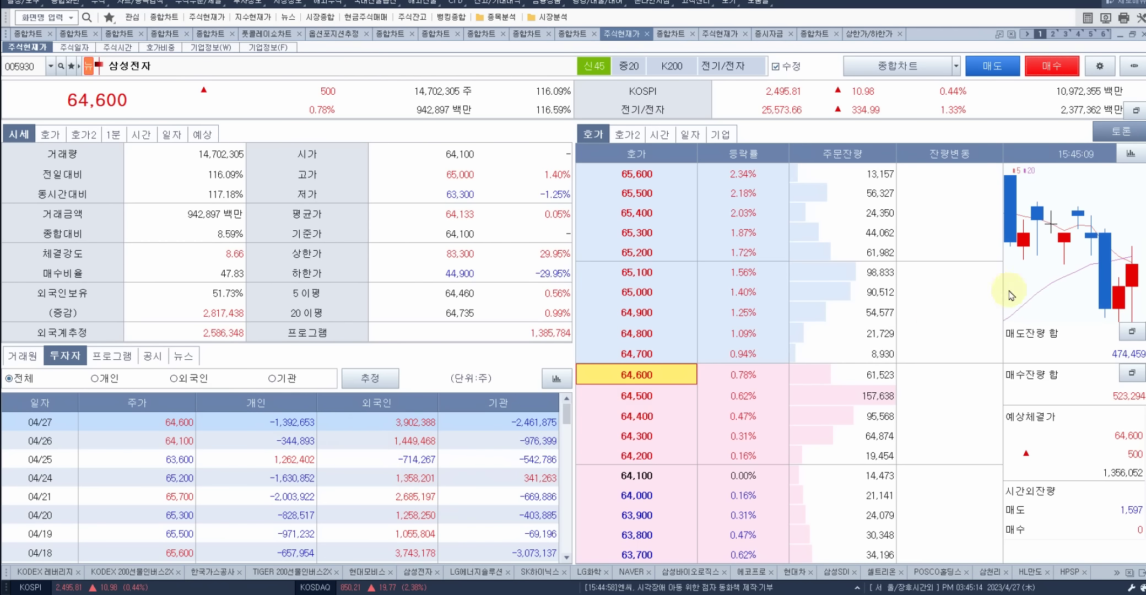
pyautogui.moveTo(1079, 260)
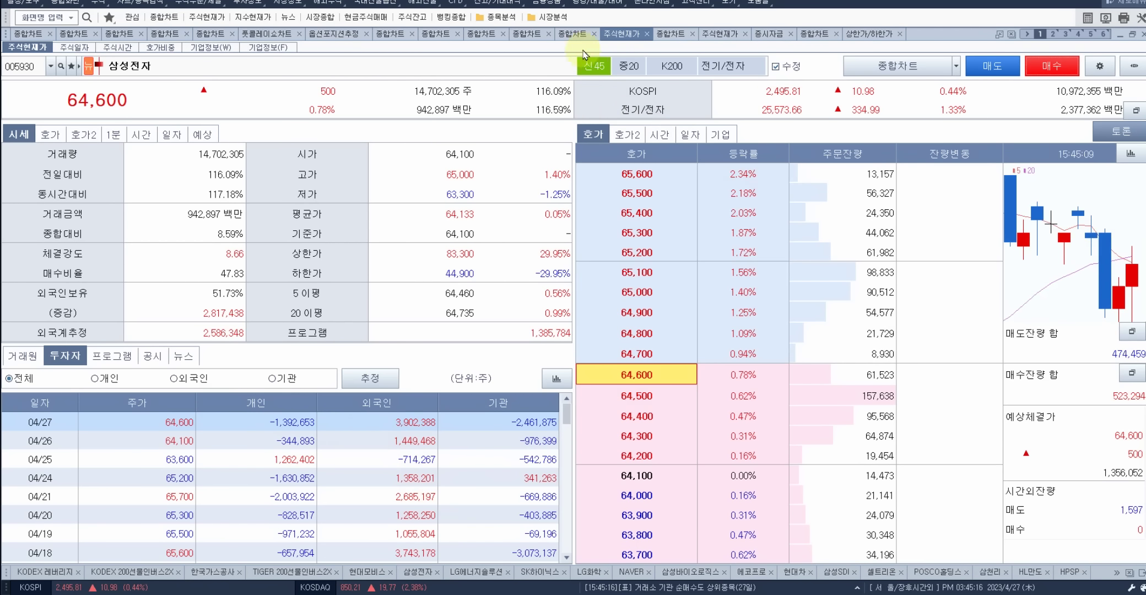
# Examine 삼성전자's latest candles on the daily Ichimoku chart and its long-term trend on the monthly chart.
pyautogui.click(573, 34)
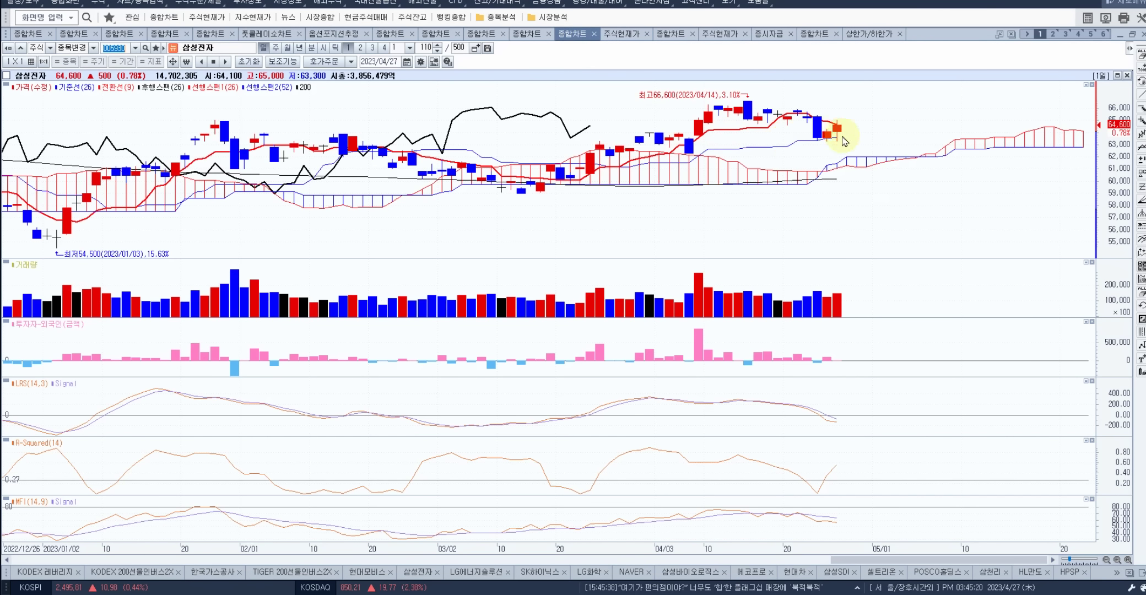
pyautogui.moveTo(819, 131)
pyautogui.click(526, 33)
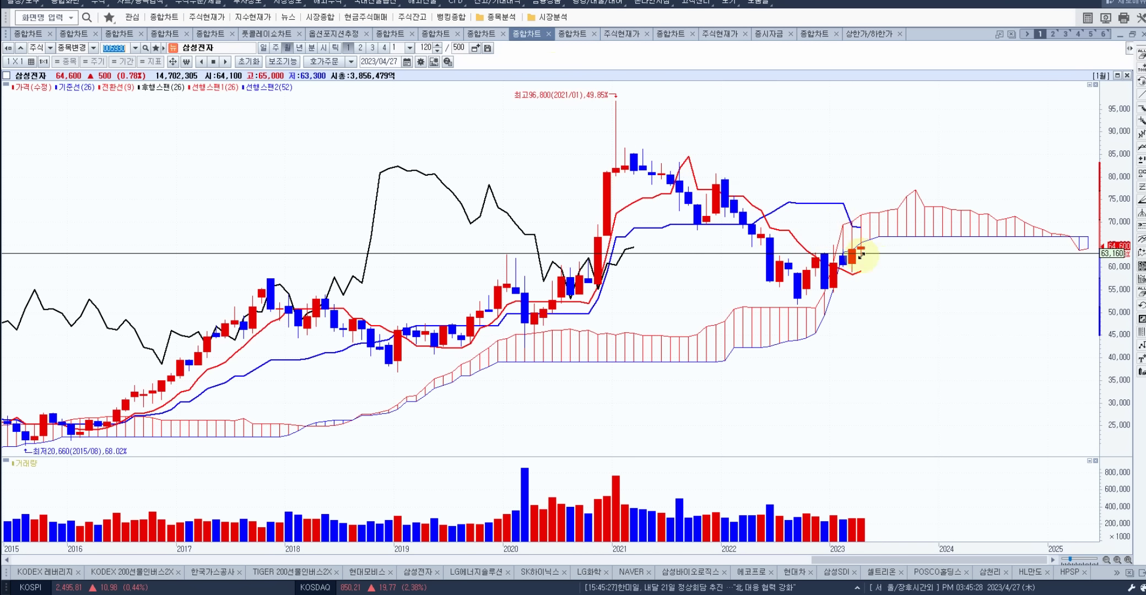
# Examine the monthly KOSPI chart's latest candle against the envelope bands, Fibonacci retracement levels and volume averages.
pyautogui.click(483, 34)
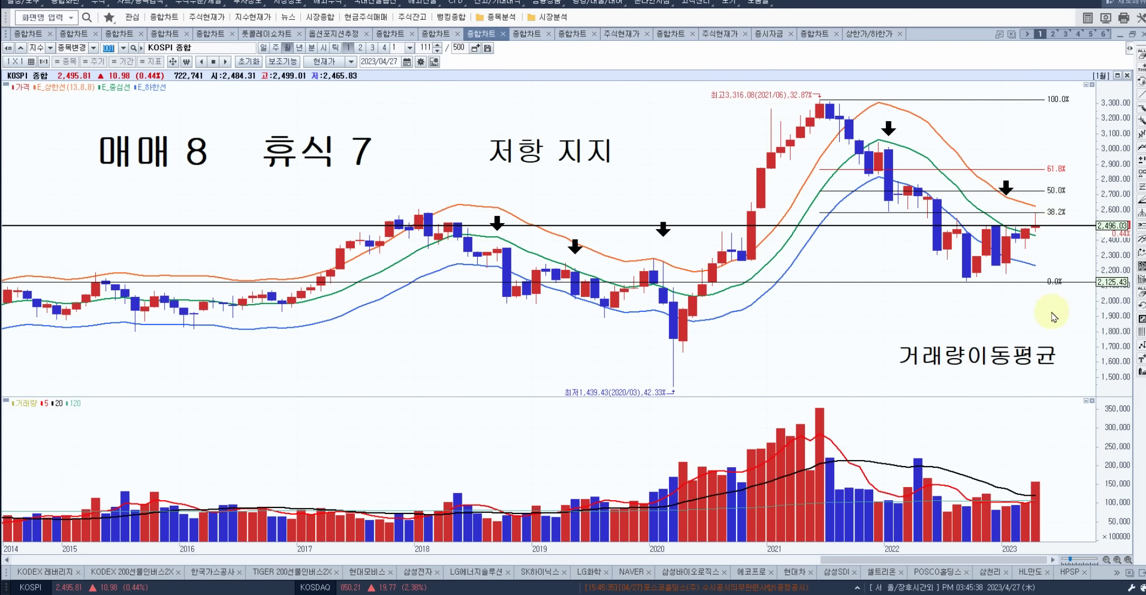
pyautogui.scroll(2, 1052, 320)
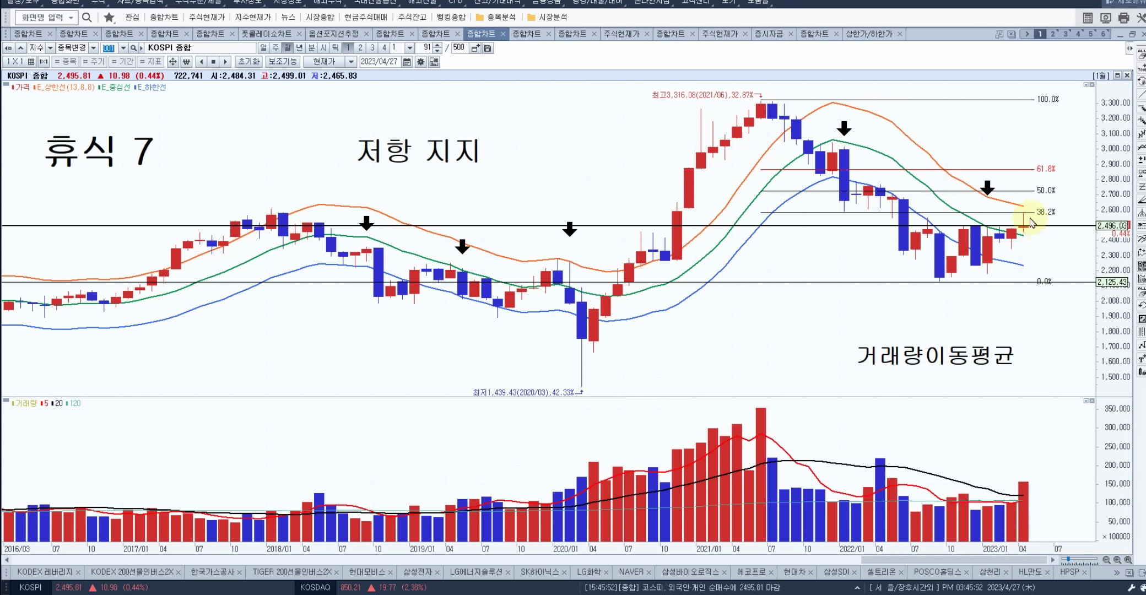
pyautogui.moveTo(1027, 222)
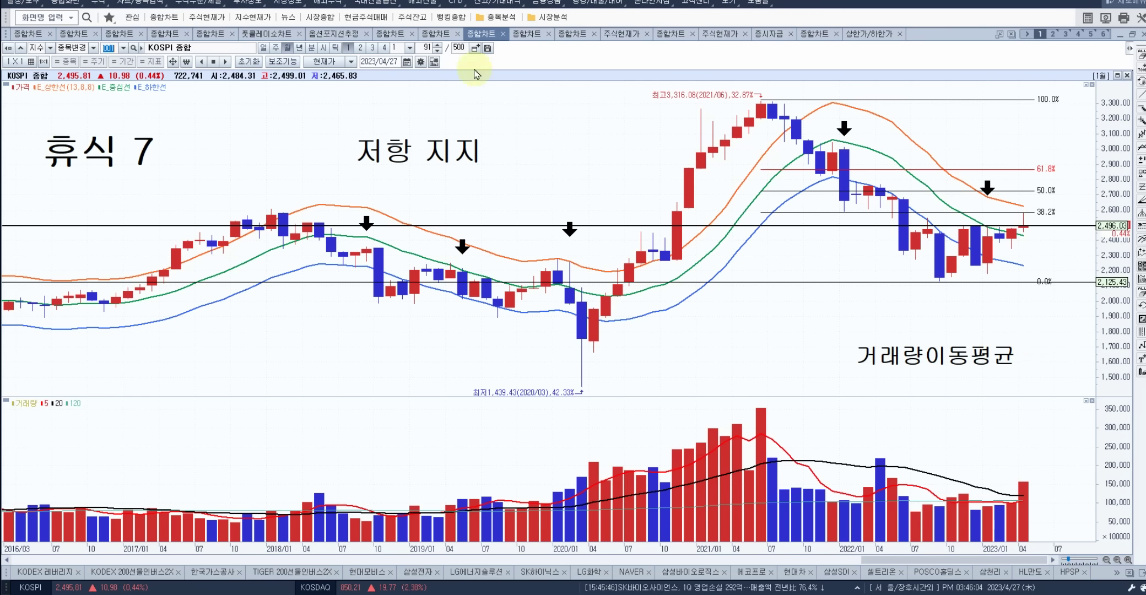
# Inspect the latest candles on the daily KOSPI chart against the 기준선, the 200-day average and the Ichimoku cloud.
pyautogui.moveTo(447, 35); pyautogui.dragTo(449, 45)
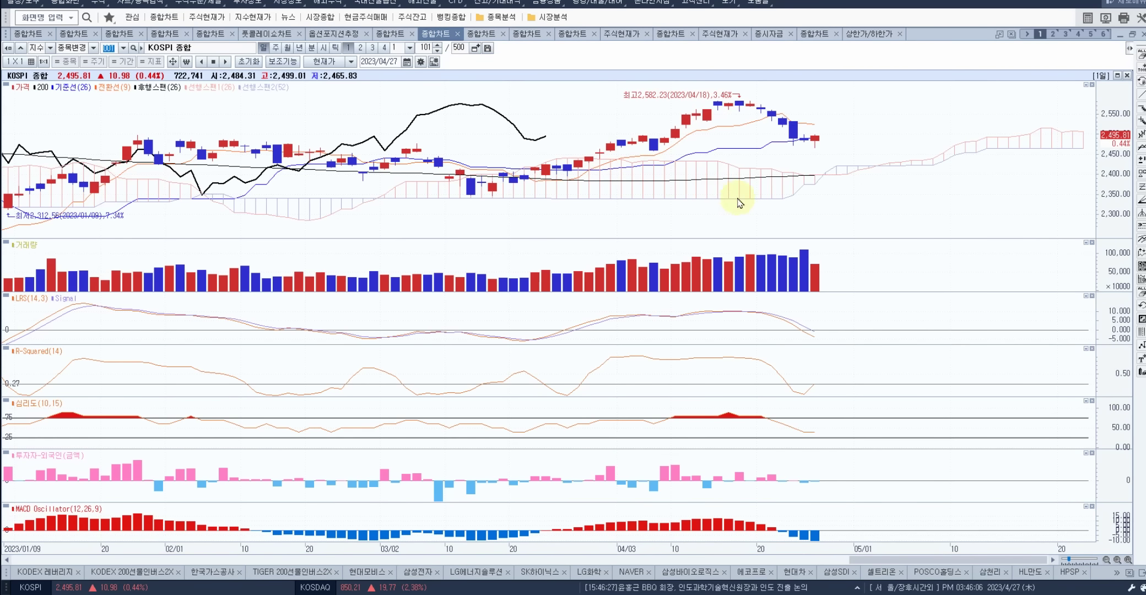
pyautogui.moveTo(800, 129)
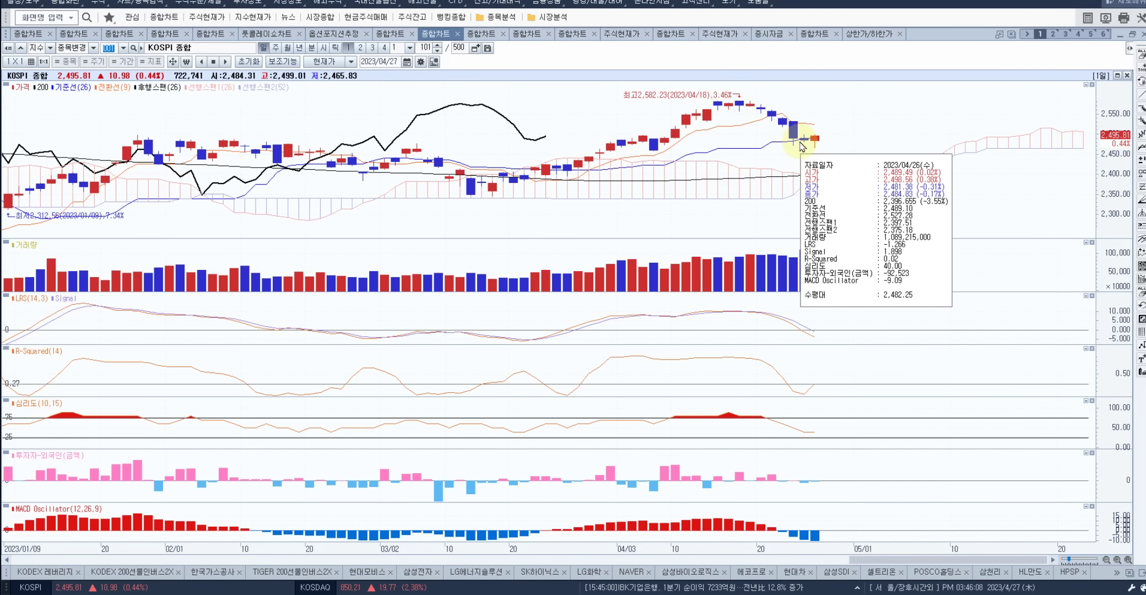
pyautogui.scroll(5, 831, 166)
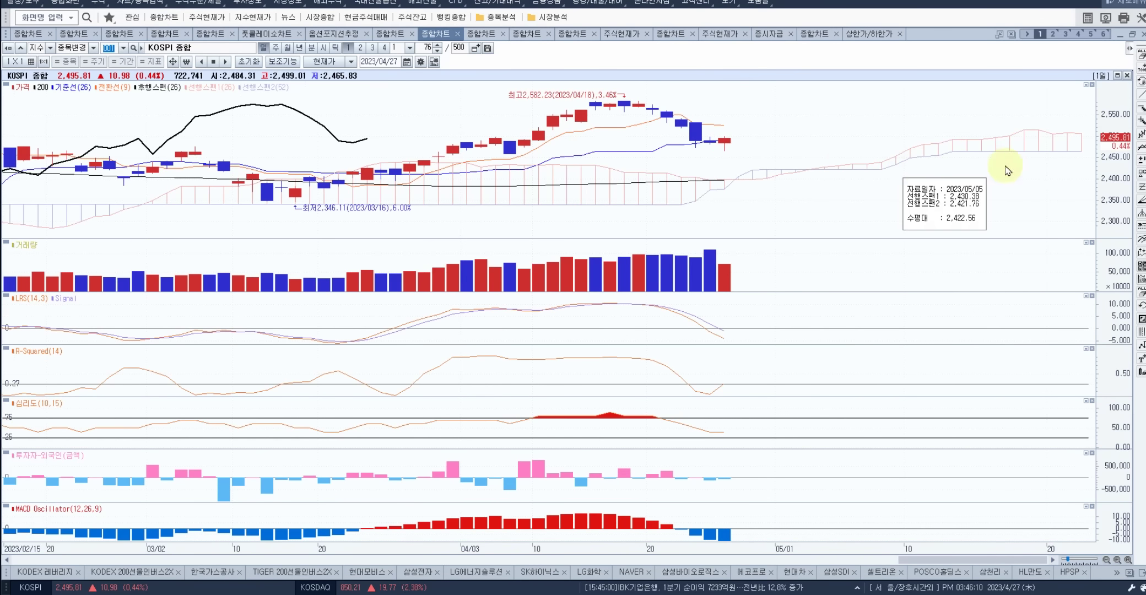
# Mark the recent KOSPI daily candles, the area below them and the latest indicator readings with temporary rectangles, and clear the markings.
pyautogui.click(693, 117)
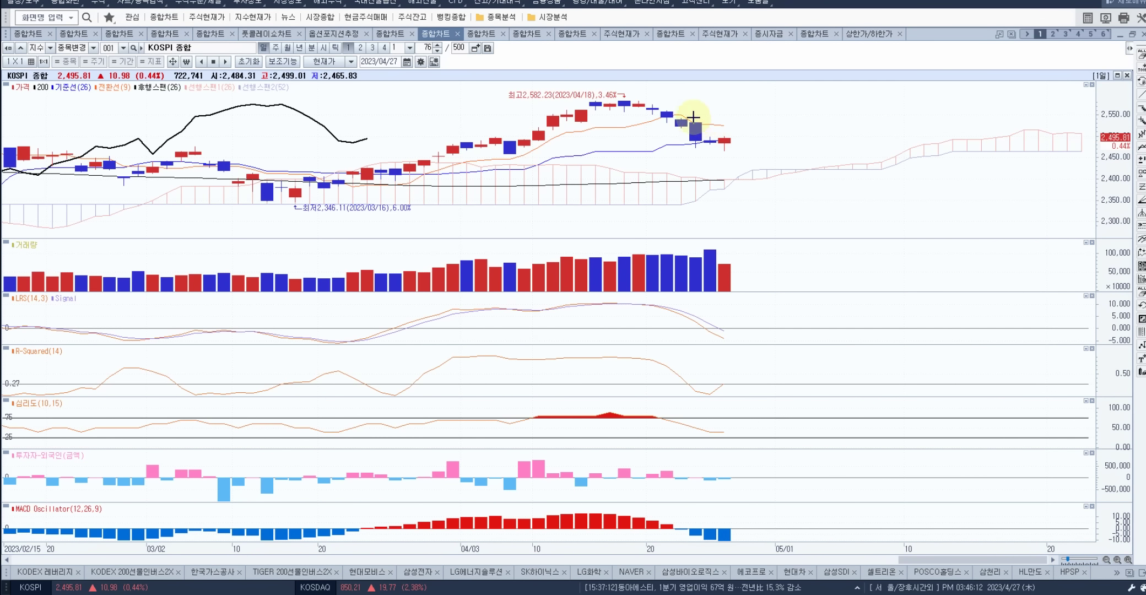
pyautogui.moveTo(695, 133); pyautogui.dragTo(777, 142)
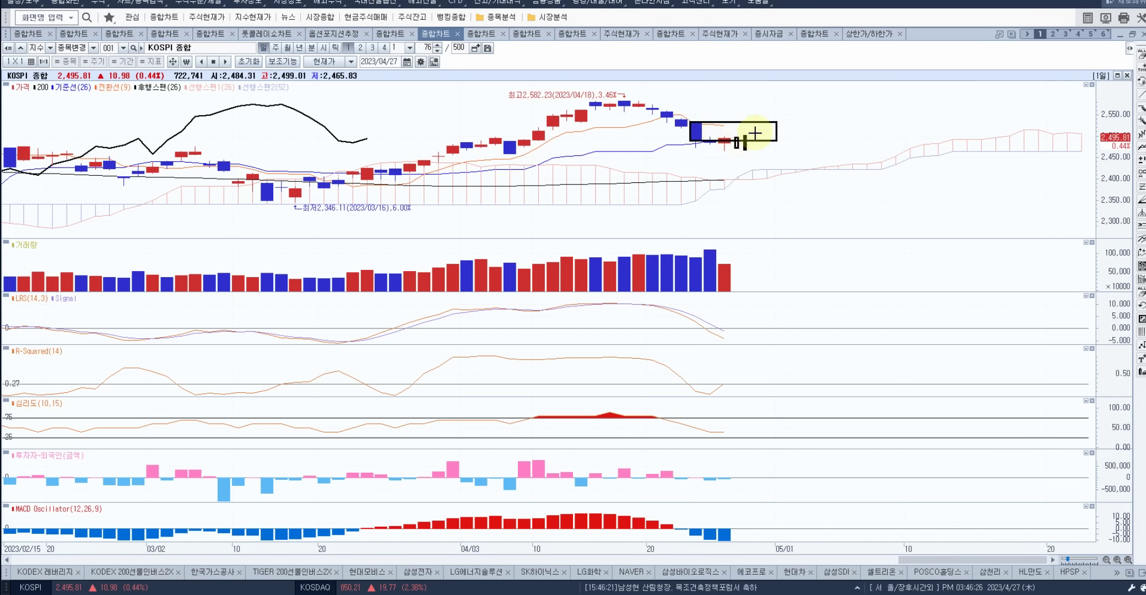
pyautogui.moveTo(758, 157); pyautogui.dragTo(763, 209)
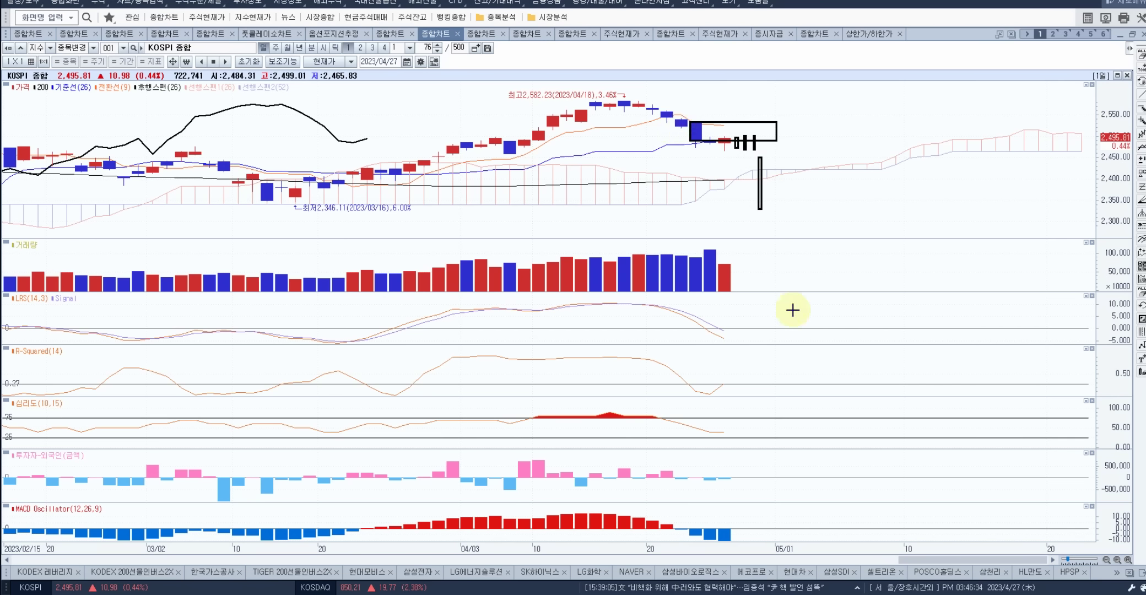
pyautogui.moveTo(704, 303)
pyautogui.mouseDown()
pyautogui.moveTo(718, 425)
pyautogui.moveTo(757, 576)
pyautogui.moveTo(754, 566)
pyautogui.mouseUp()
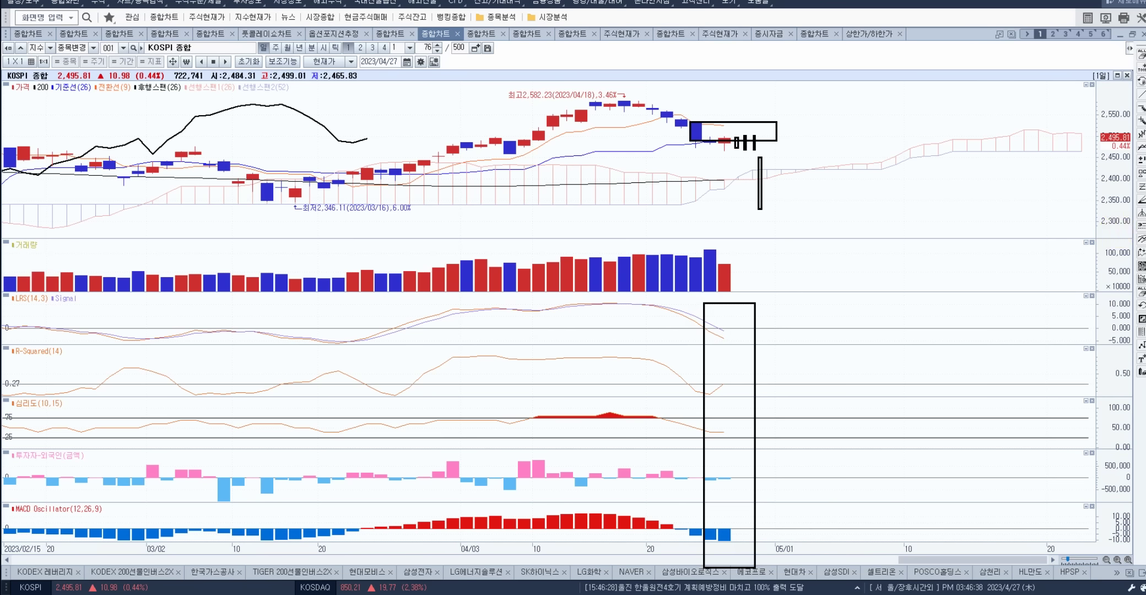
pyautogui.press('Escape')
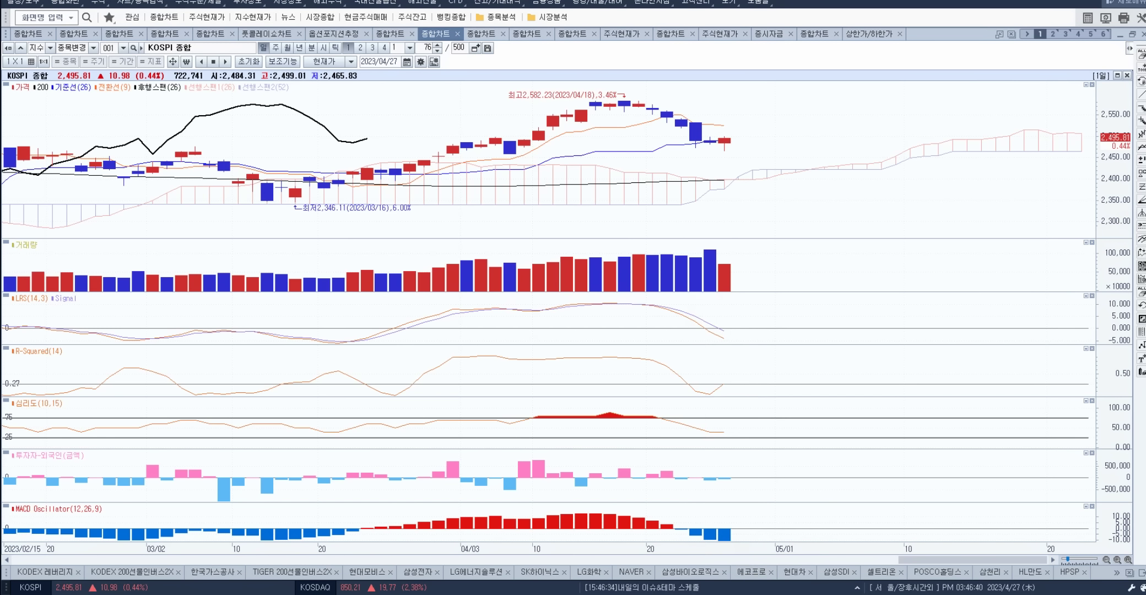
pyautogui.scroll(-5, 813, 204)
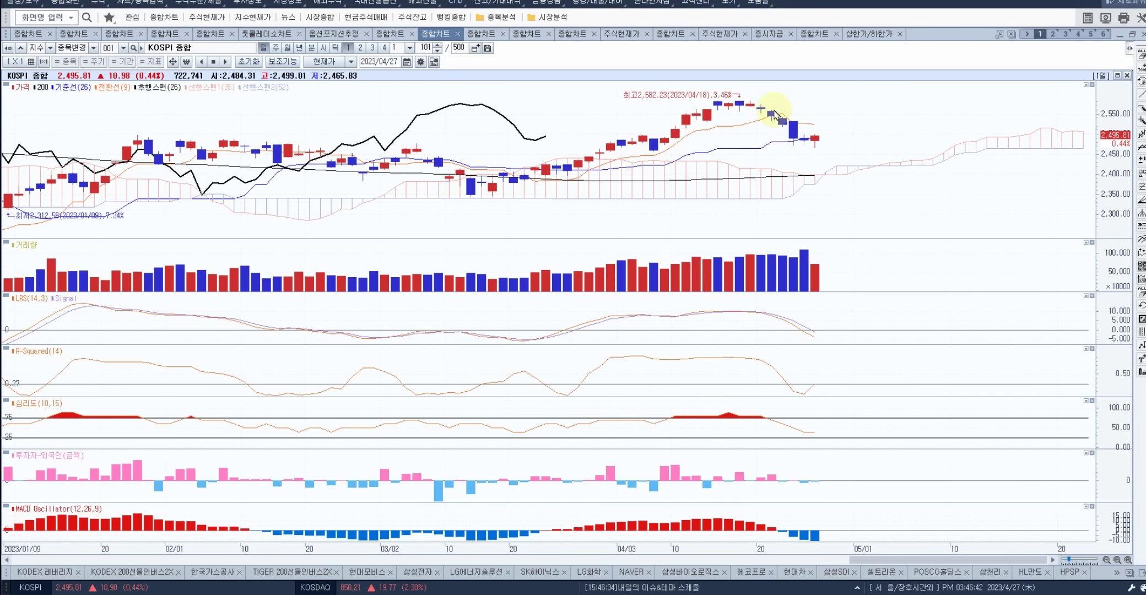
# Examine the daily KOSDAQ chart's latest candles, volume and Ichimoku cloud values.
pyautogui.click(398, 34)
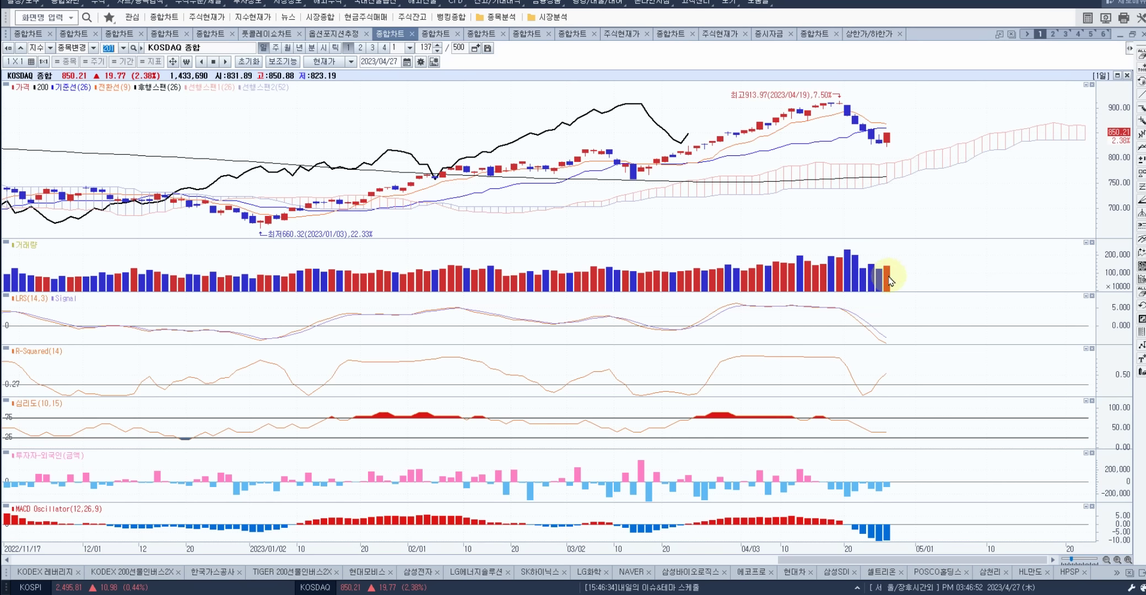
pyautogui.moveTo(890, 281)
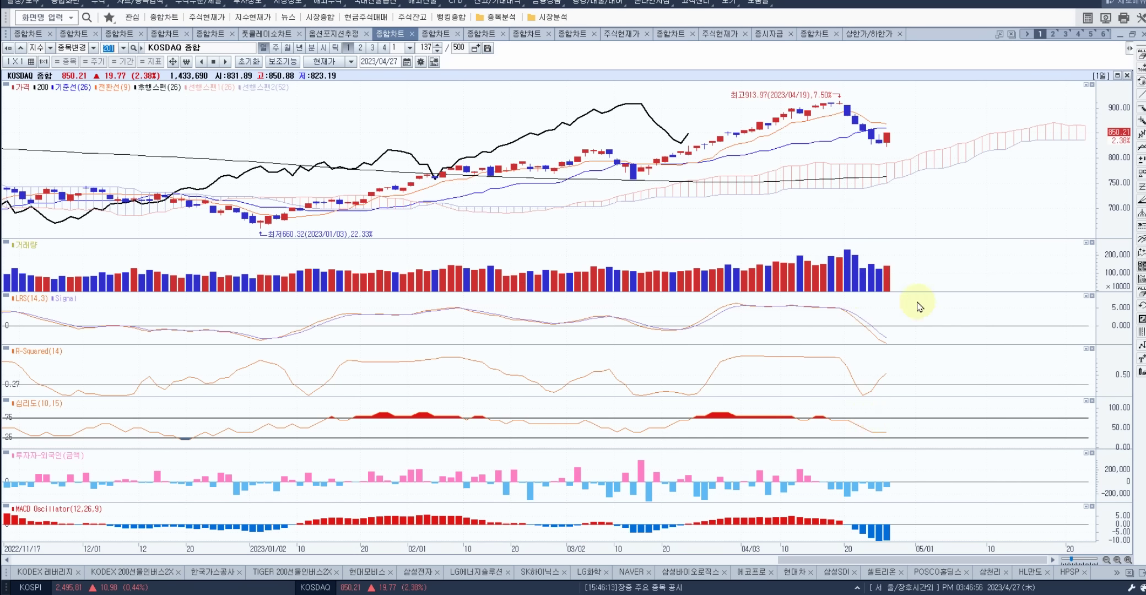
pyautogui.moveTo(906, 167)
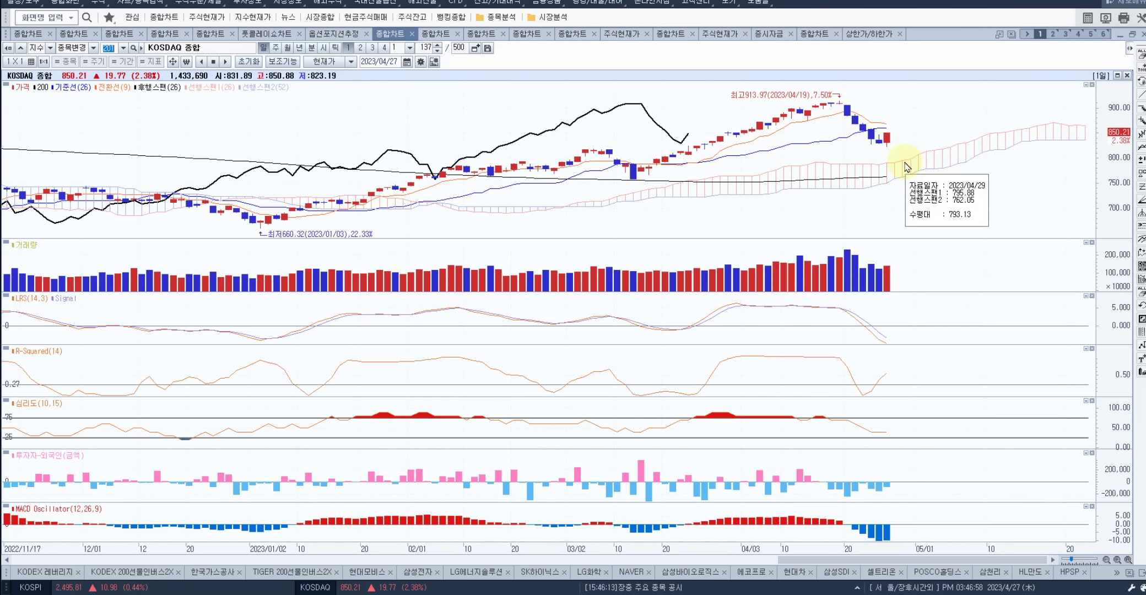
# Review the 옵션포지션추정 table by strike price for 순매수, and switch it to 만기손익(추정).
pyautogui.click(336, 34)
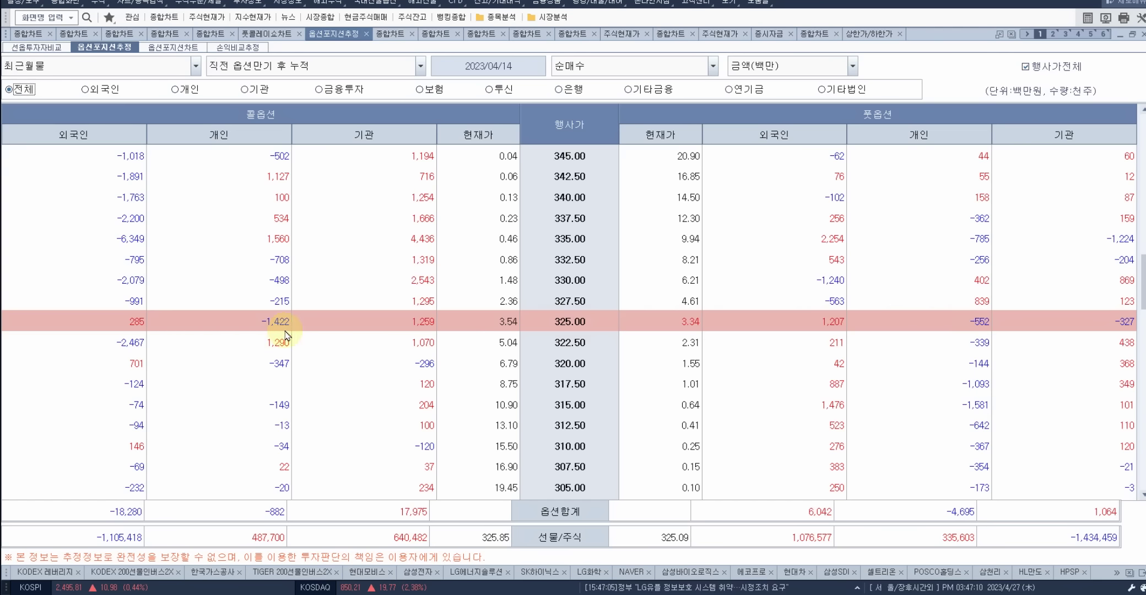
pyautogui.click(712, 67)
pyautogui.click(698, 114)
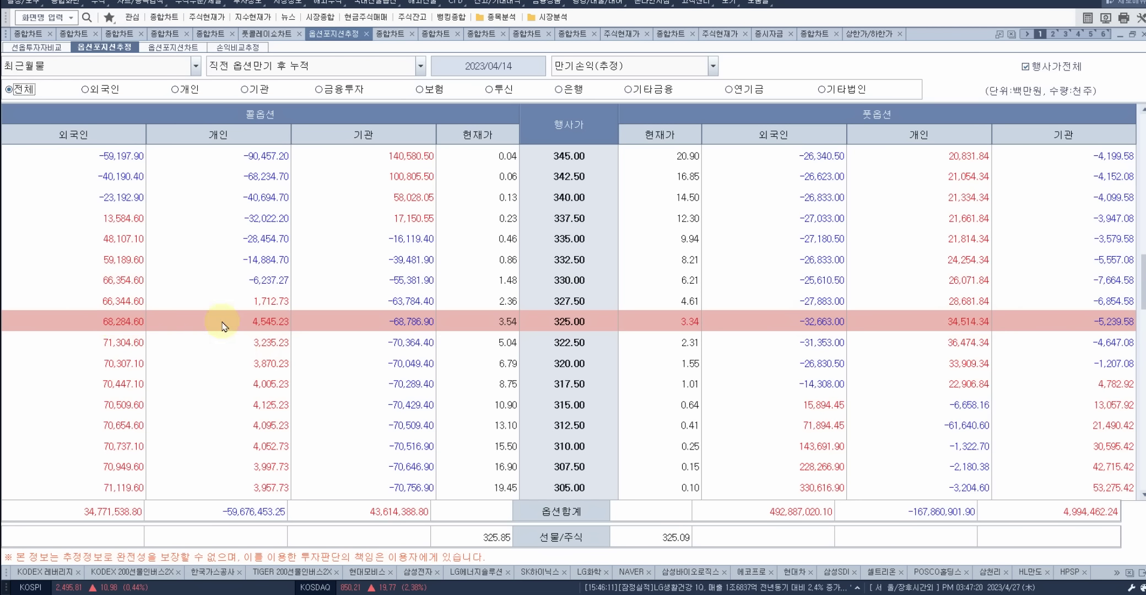
# Compare the KOSPI200 put-call ratio chart based on 거래량 with the one based on 거래대금.
pyautogui.click(274, 35)
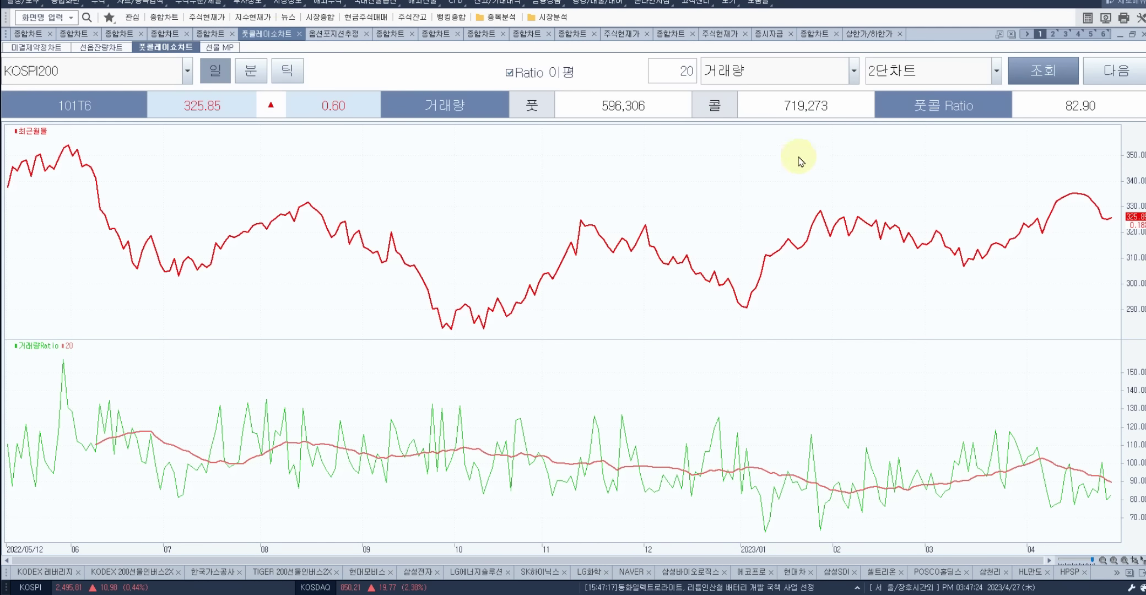
pyautogui.click(853, 72)
pyautogui.click(851, 109)
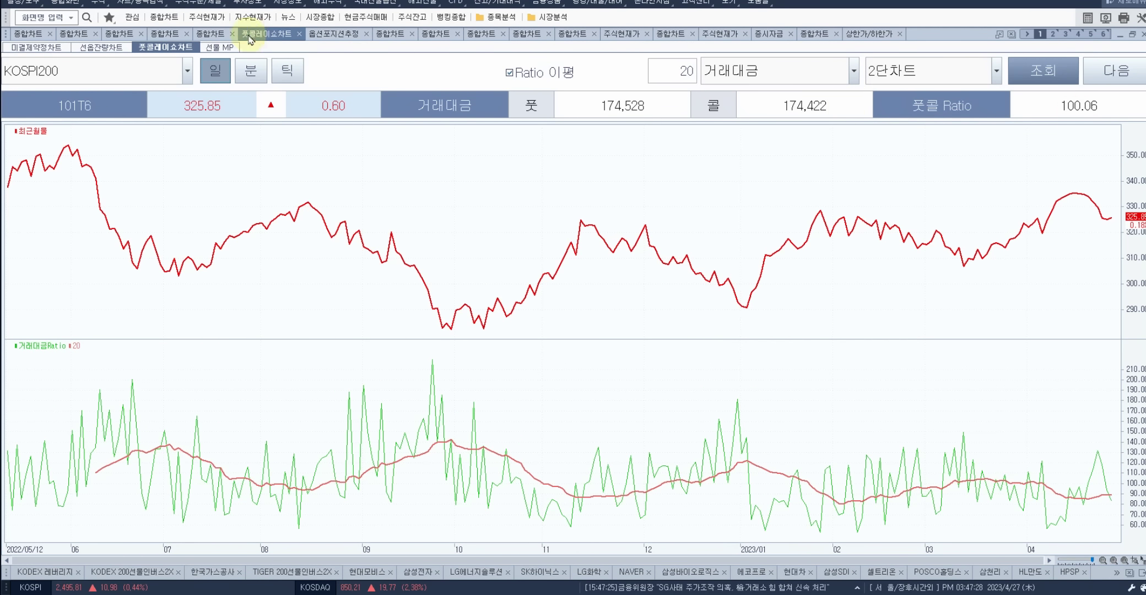
# Examine the daily chart of the 콜2305 325.0 option, following its candles from the 2023/04/14 high through the latest decline.
pyautogui.click(218, 37)
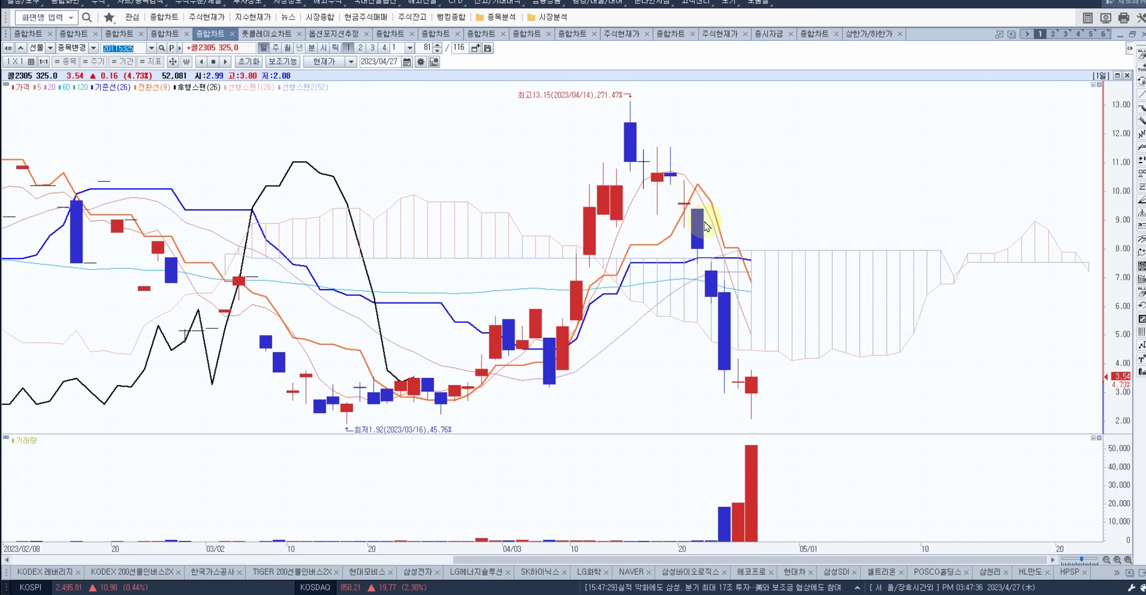
pyautogui.moveTo(738, 381)
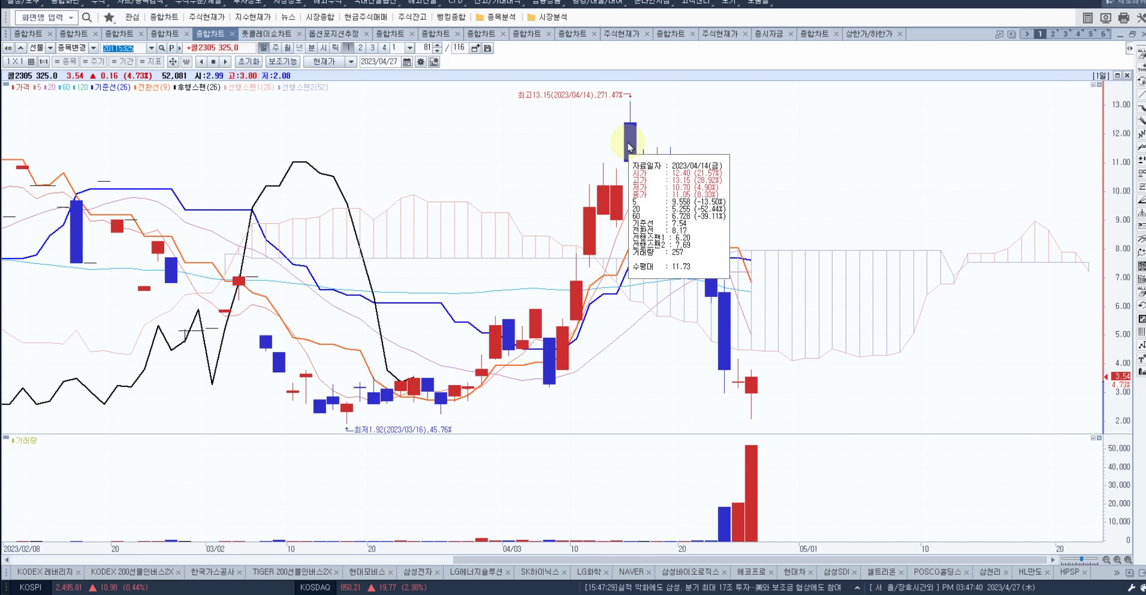
pyautogui.moveTo(655, 170)
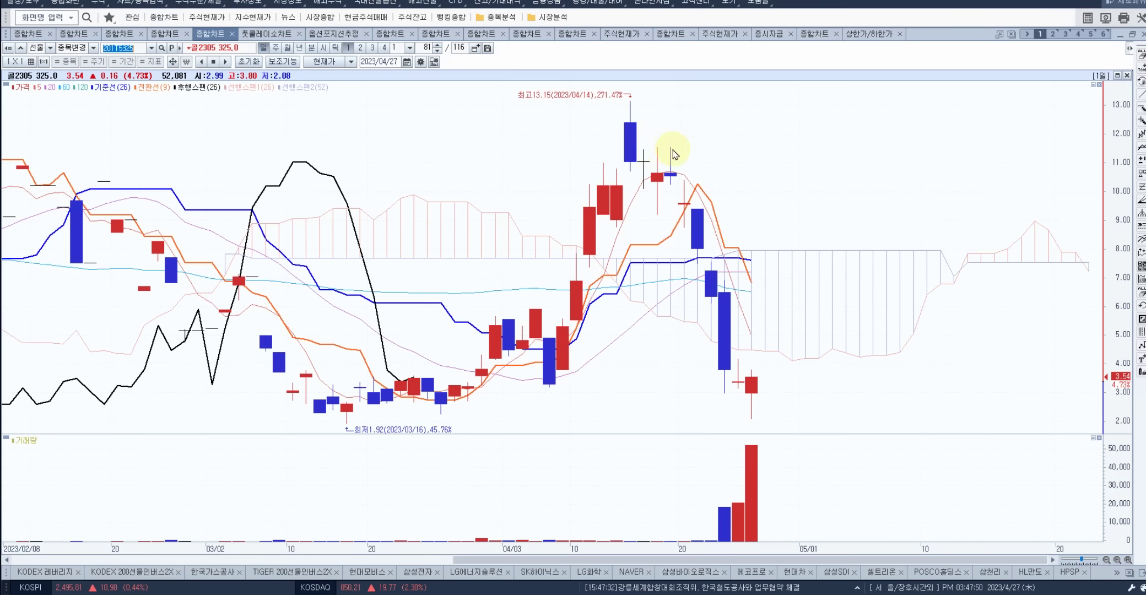
pyautogui.moveTo(689, 197)
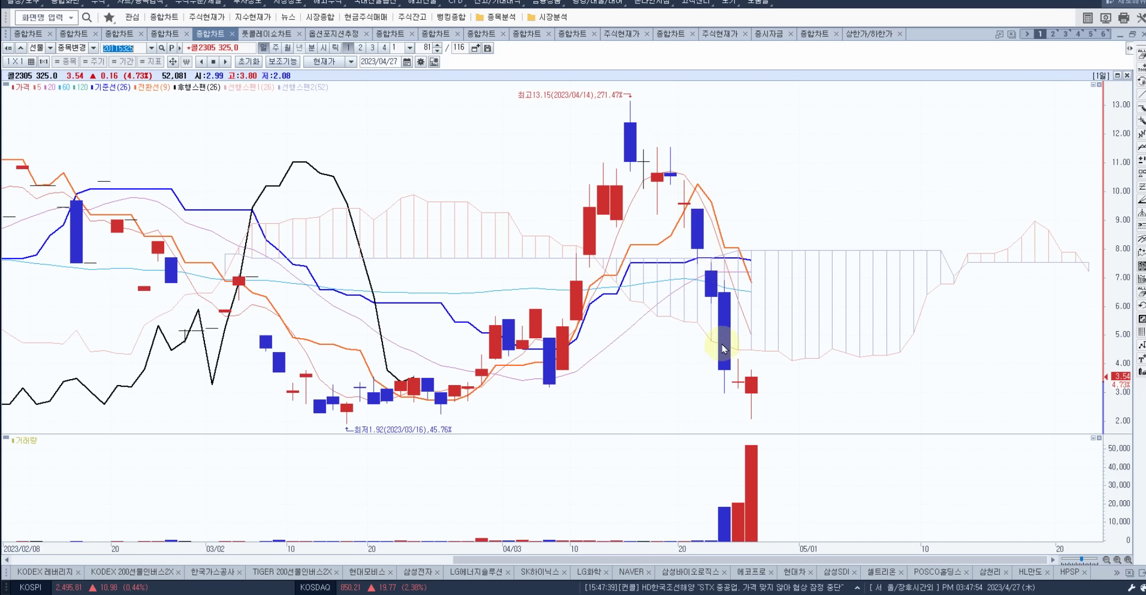
# Examine the recent decline on the daily 콜2305 325.0 chart and compare it with the matching put, 풋2305 325.0.
pyautogui.moveTo(724, 348)
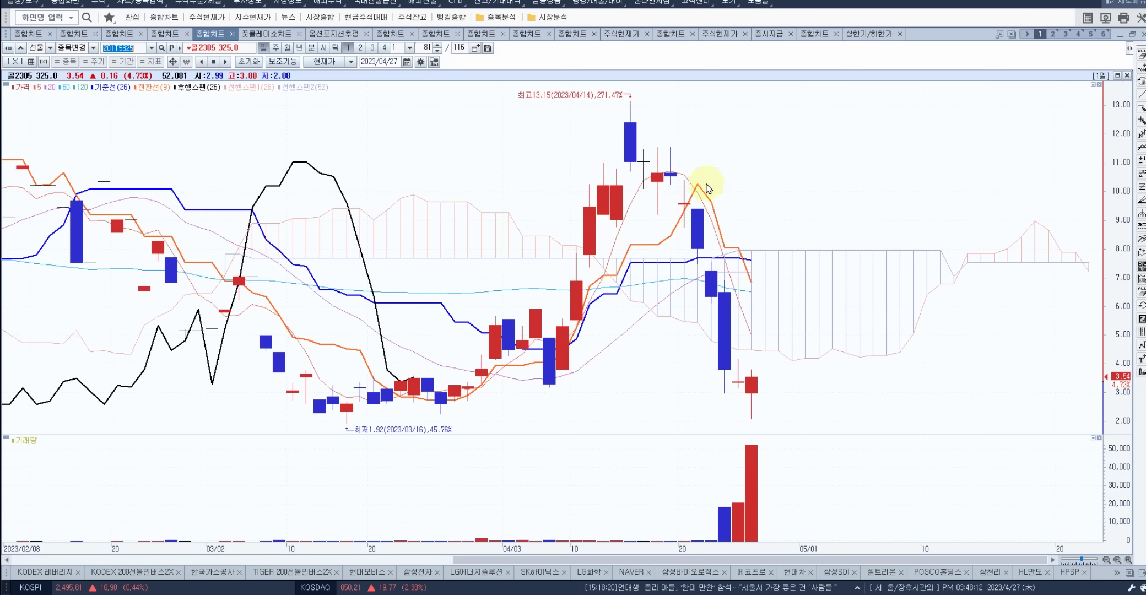
pyautogui.click(172, 48)
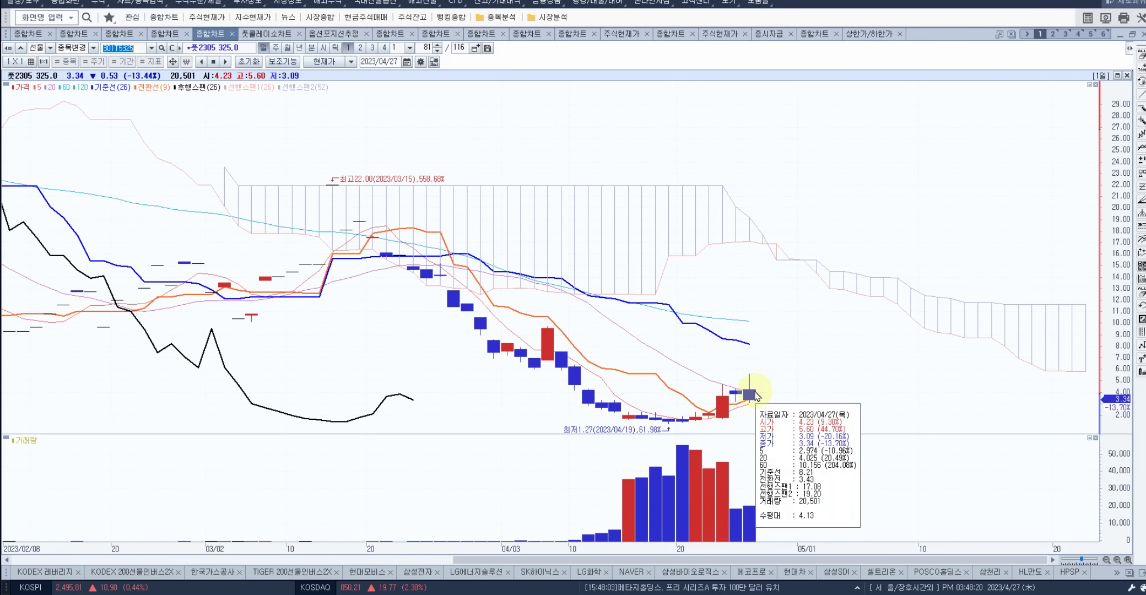
# View the monthly KODEX 레버리지 chart, and switch it to KODEX 200선물인버스2X.
pyautogui.click(163, 34)
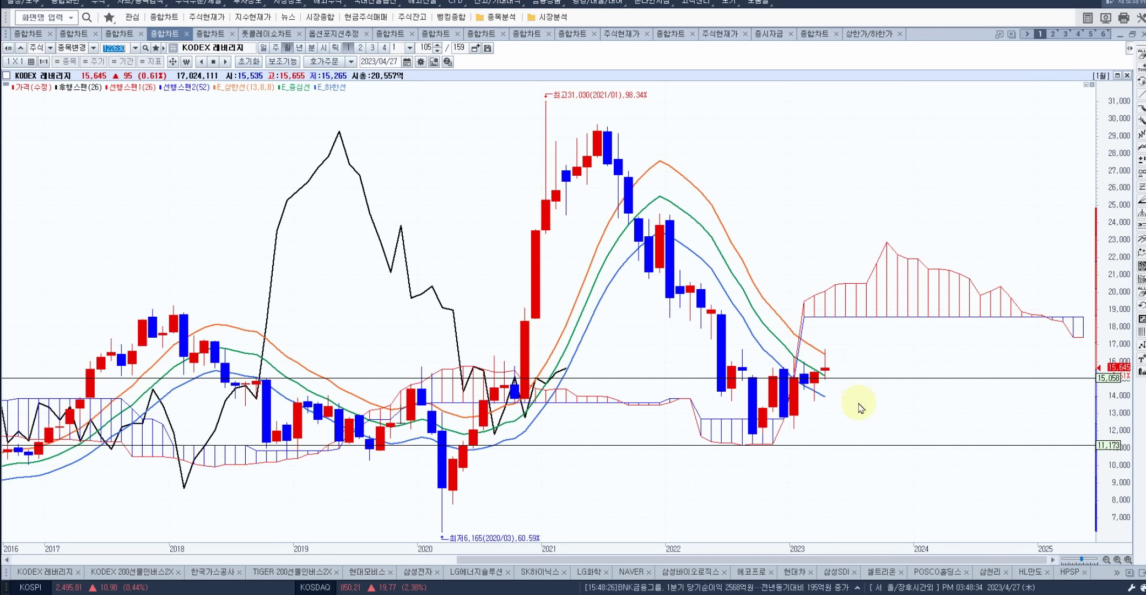
pyautogui.click(135, 48)
pyautogui.click(160, 84)
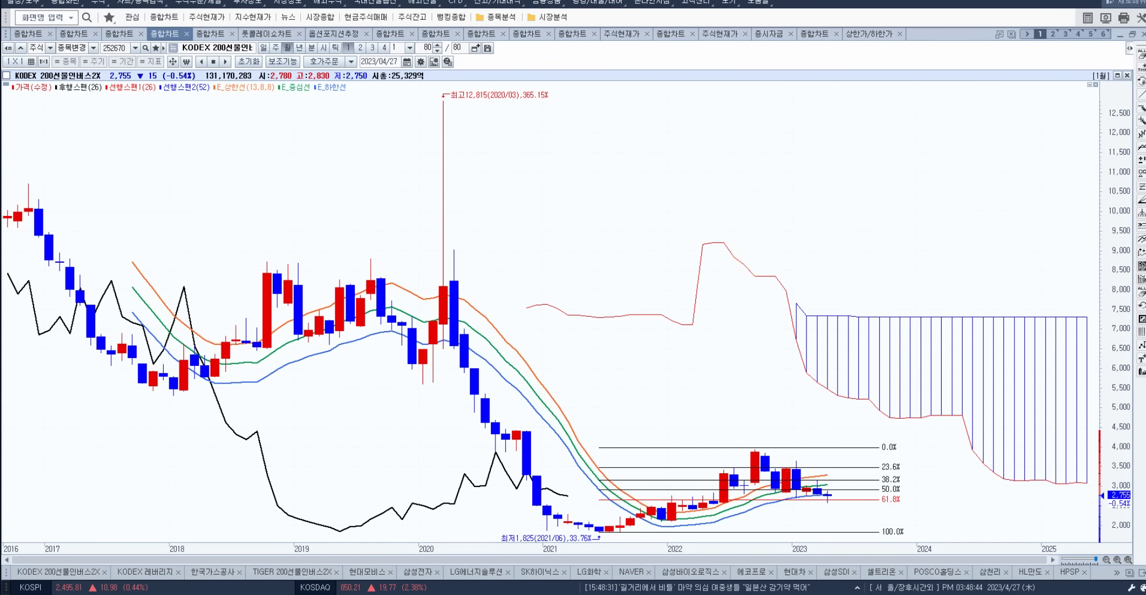
# Sketch a red rise-pullback-rise arrow from the 2021/06 low to about 7,200 with a question mark above it, and erase the sketch.
pyautogui.moveTo(597, 534)
pyautogui.mouseDown()
pyautogui.moveTo(747, 467)
pyautogui.moveTo(759, 449)
pyautogui.moveTo(838, 500)
pyautogui.moveTo(853, 493)
pyautogui.moveTo(972, 321)
pyautogui.moveTo(976, 341)
pyautogui.moveTo(969, 320)
pyautogui.mouseUp()
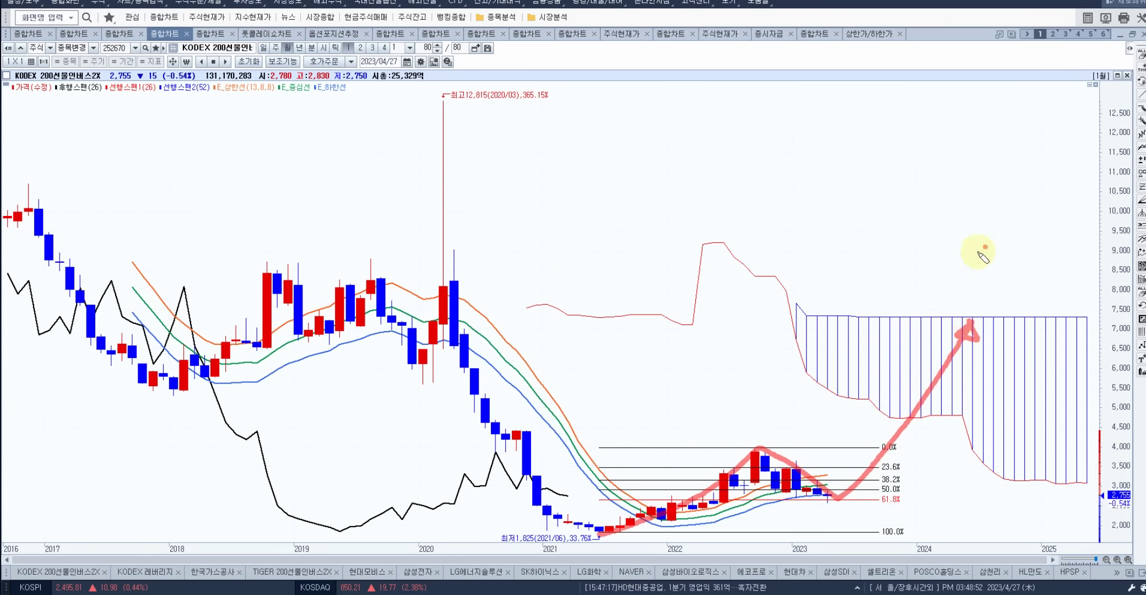
pyautogui.moveTo(985, 247)
pyautogui.mouseDown()
pyautogui.moveTo(980, 289)
pyautogui.moveTo(1025, 287)
pyautogui.moveTo(1028, 300)
pyautogui.mouseUp()
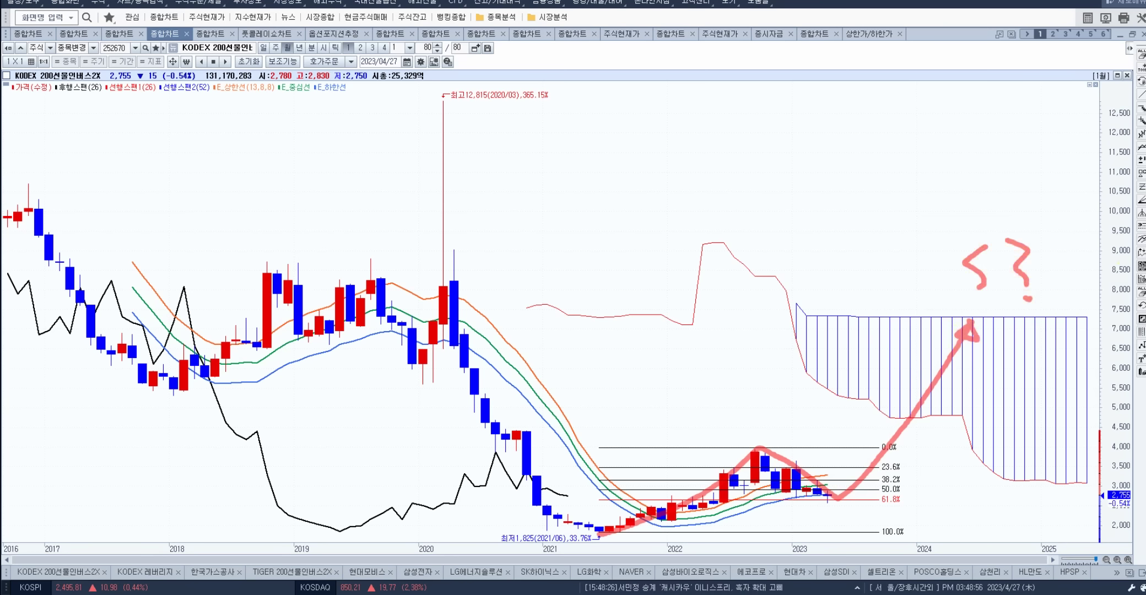
pyautogui.press('e')
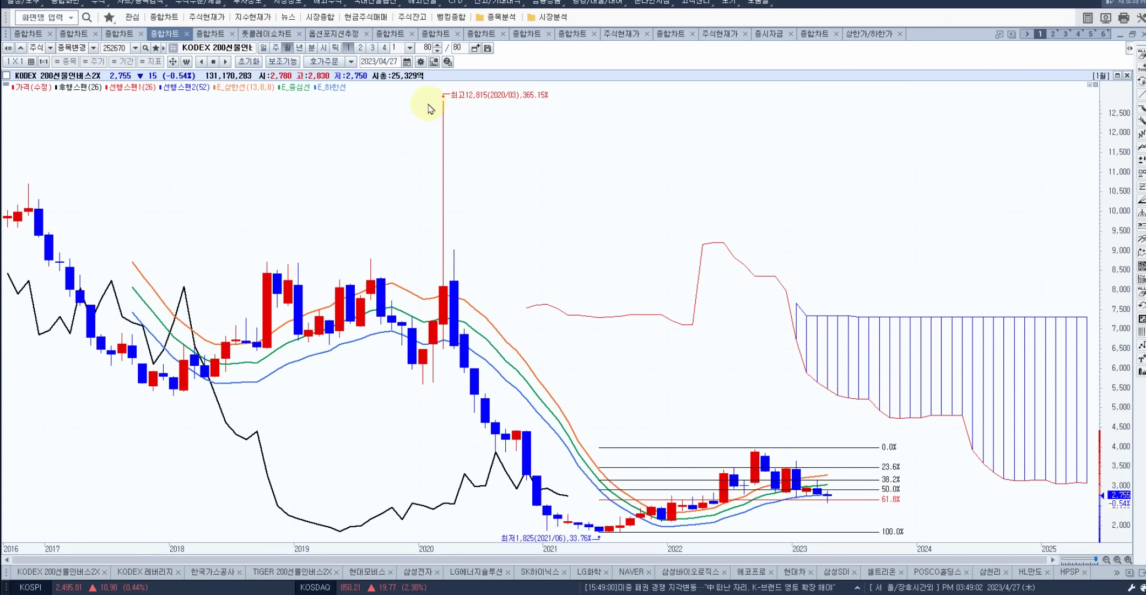
# Examine the daily KOSPI 200 chart's latest candles against the rising trendline from the 2023/01/03 low and the Ichimoku cloud.
pyautogui.click(119, 35)
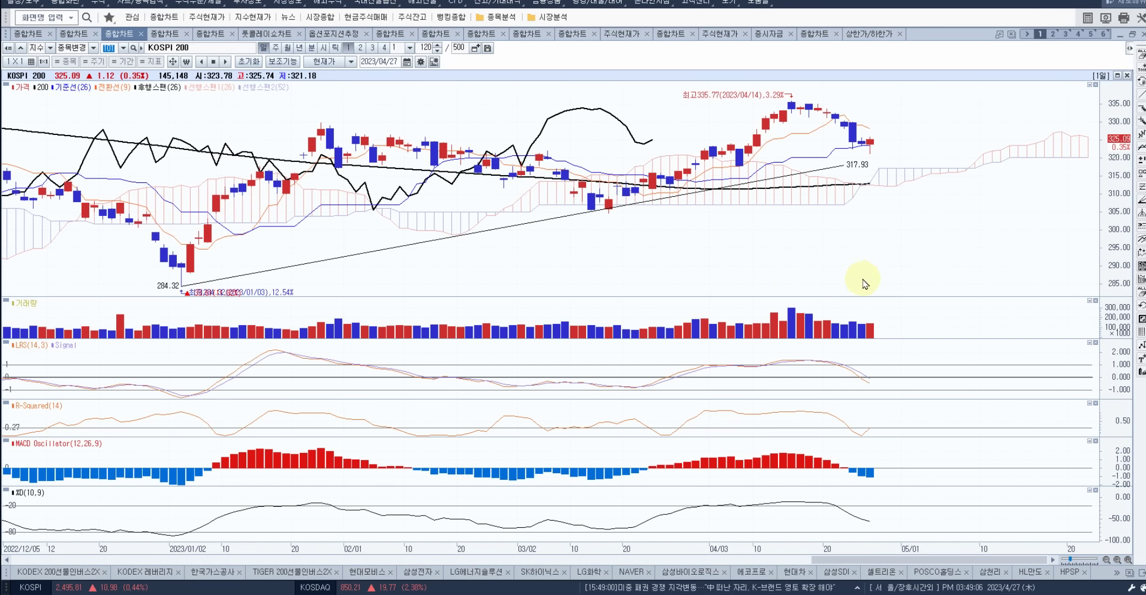
pyautogui.scroll(3, 862, 284)
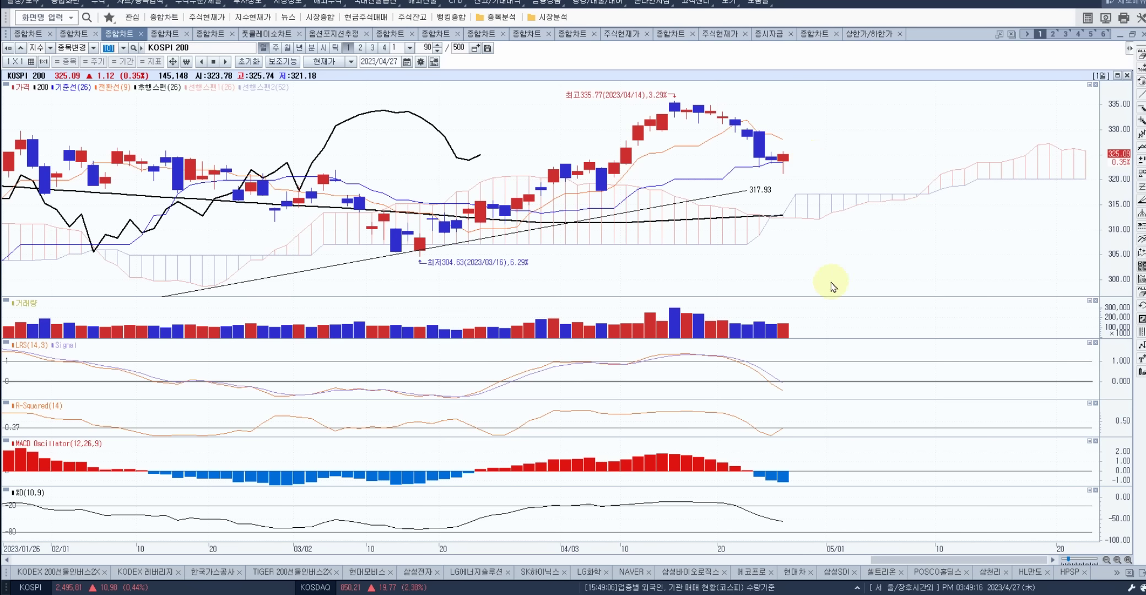
pyautogui.scroll(-1, 832, 286)
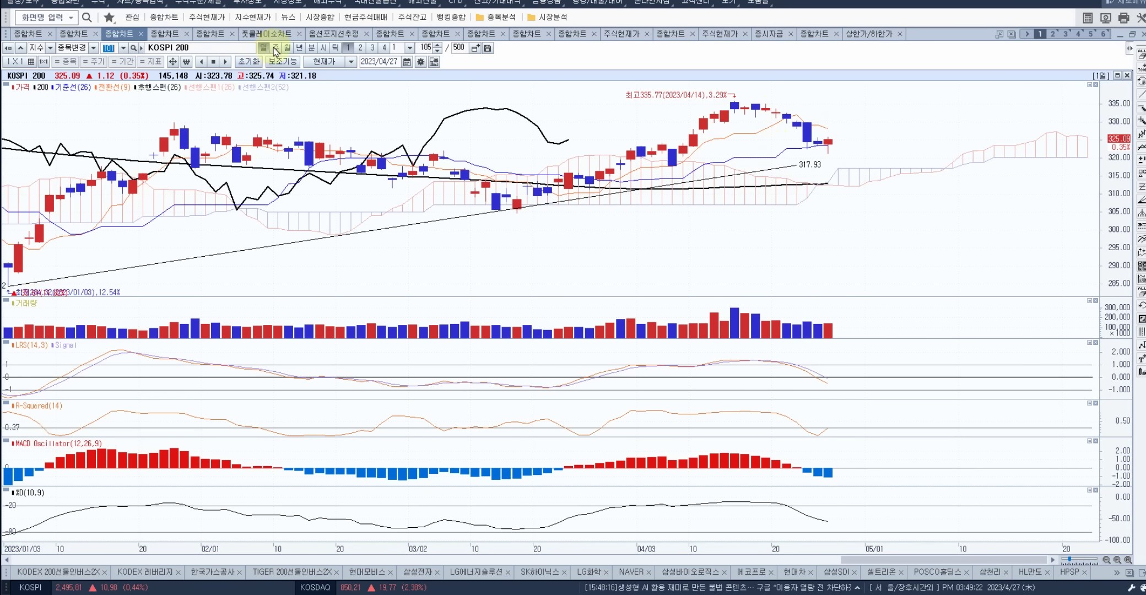
# Review the daily 선물 2306 chart around the 61.8% retracement level marked 317 and the 2023/03/16 low candle's values.
pyautogui.click(77, 37)
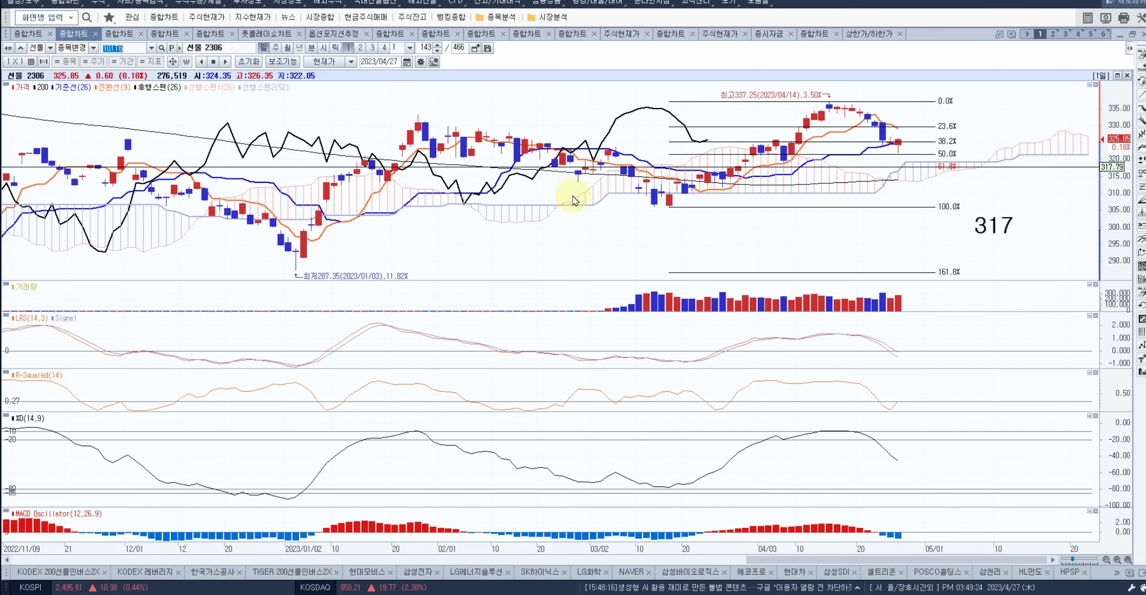
pyautogui.scroll(4, 720, 248)
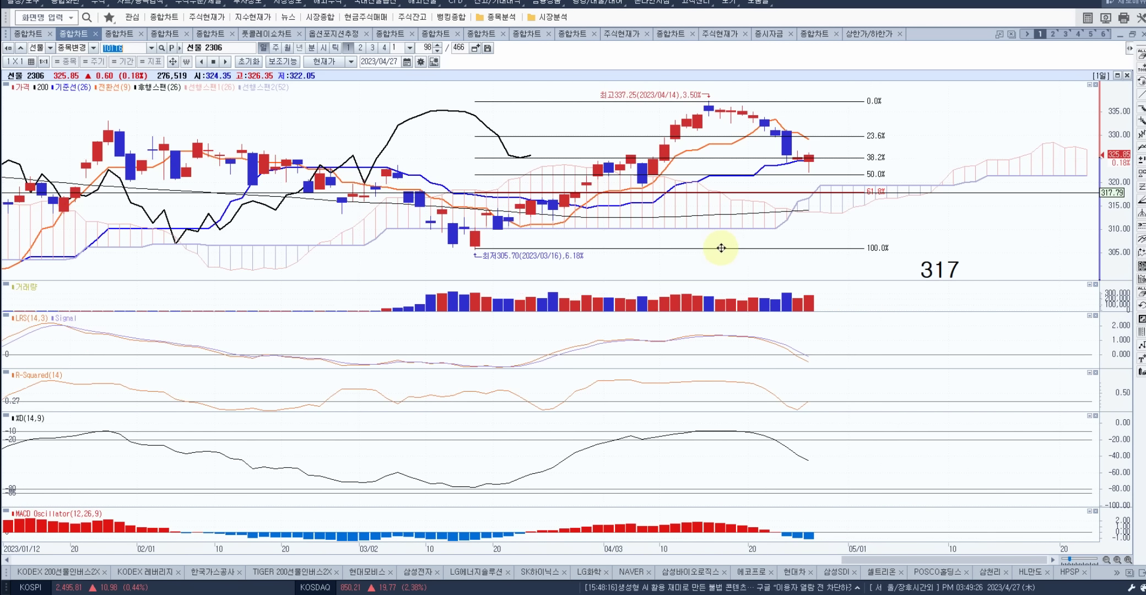
pyautogui.scroll(1, 862, 245)
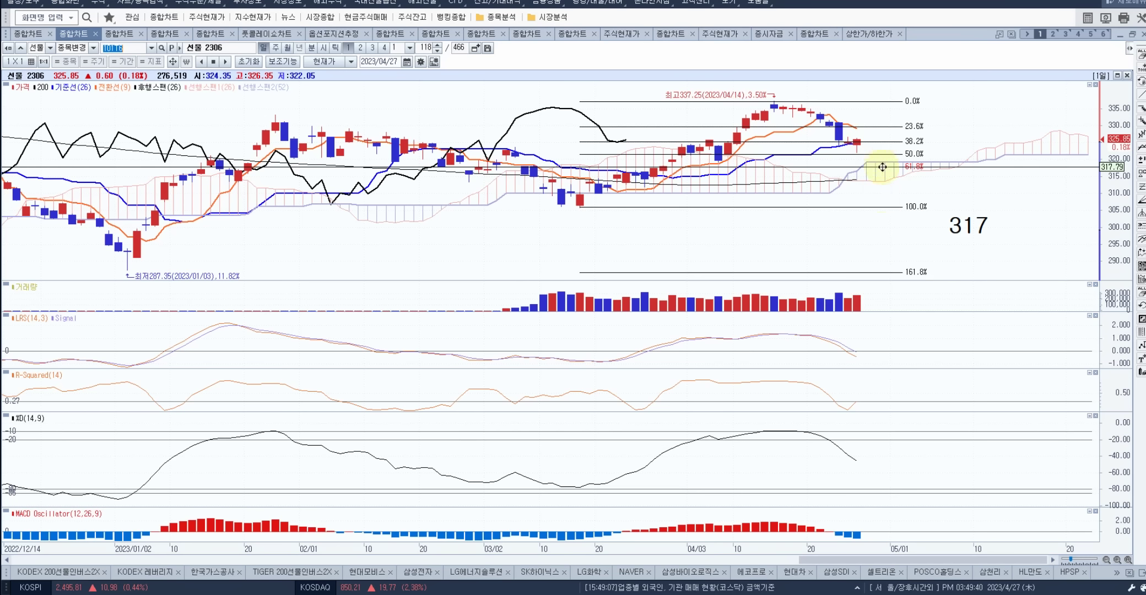
pyautogui.moveTo(582, 205)
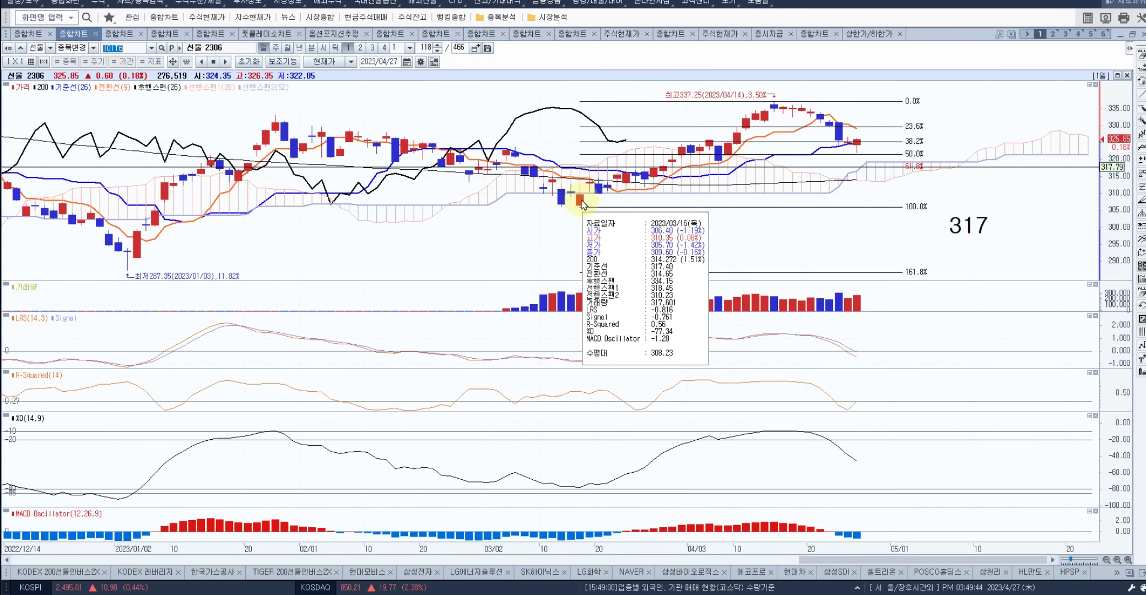
# Trace the earlier lows of 2023/01/03 and 2022/09/30 on a longer span of the daily 선물 2306 chart.
pyautogui.scroll(-5, 582, 206)
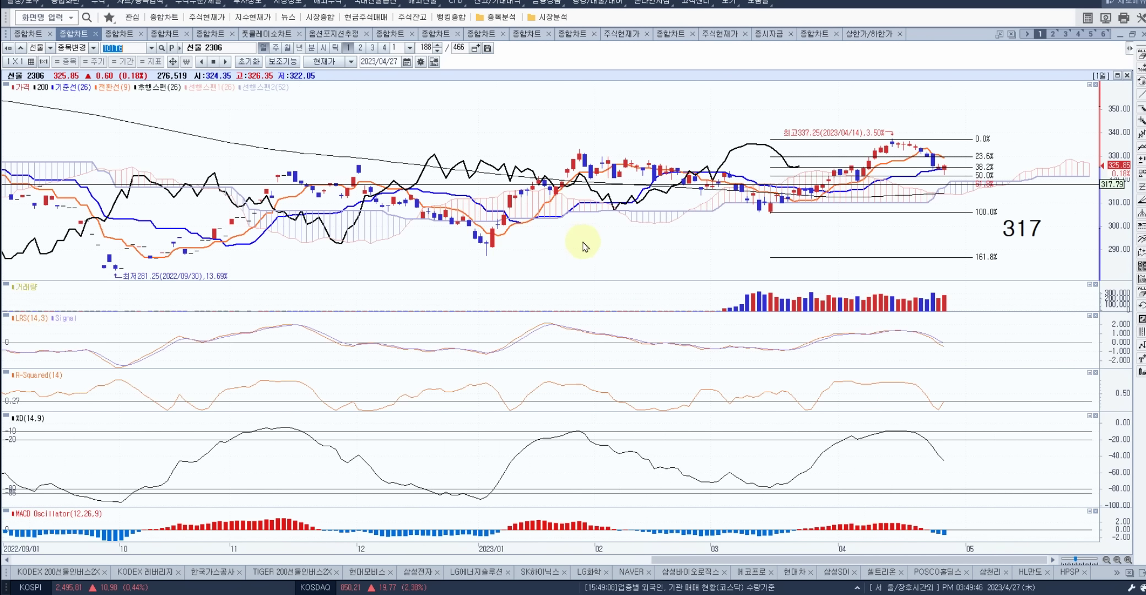
pyautogui.moveTo(488, 246)
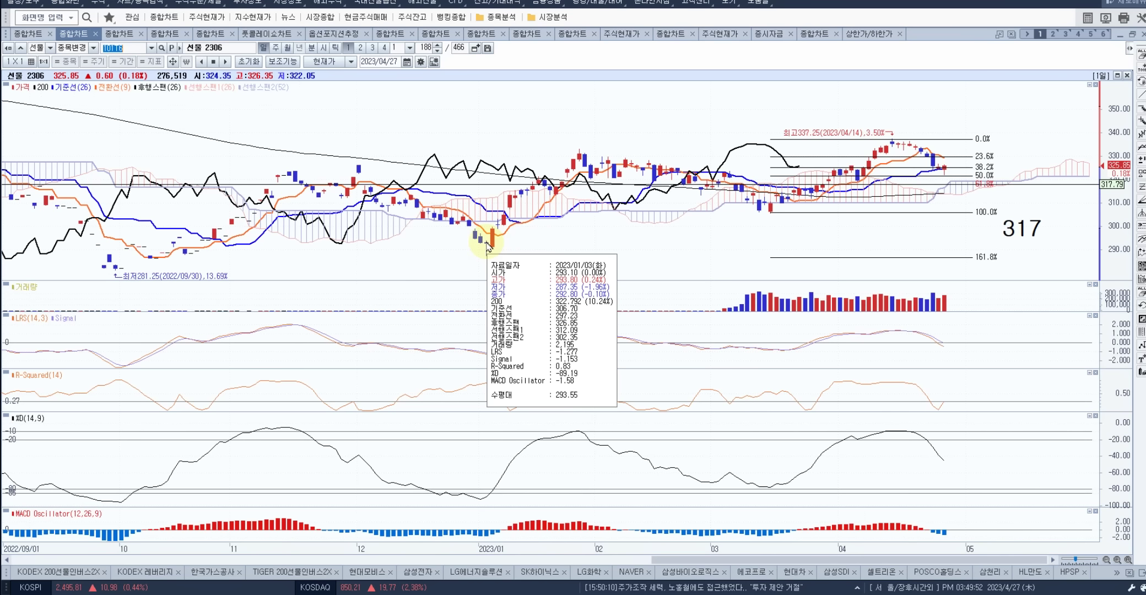
pyautogui.scroll(-3, 476, 255)
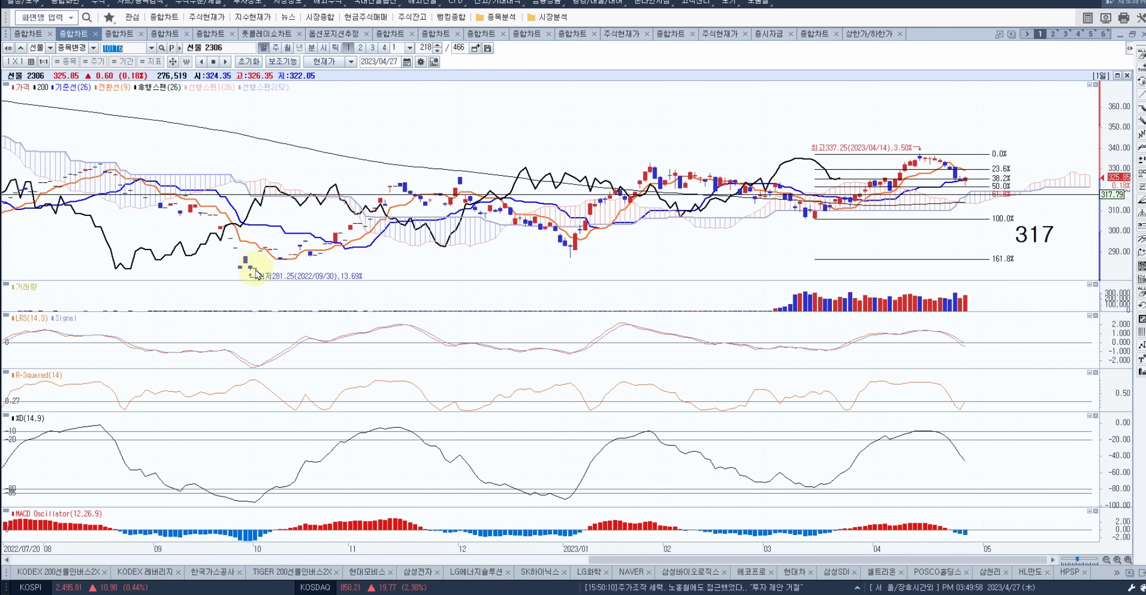
pyautogui.moveTo(256, 274)
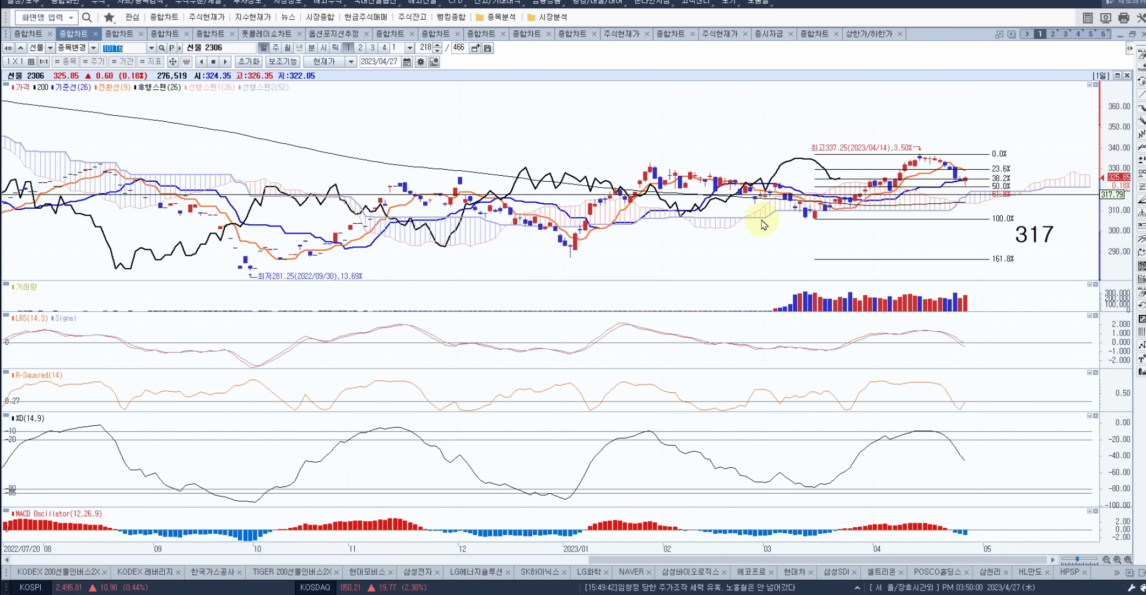
pyautogui.moveTo(764, 225)
# On the weekly 선물 2306 chart, box the trading range since mid-2022 and another range beneath it, and delete the boxes.
pyautogui.click(274, 48)
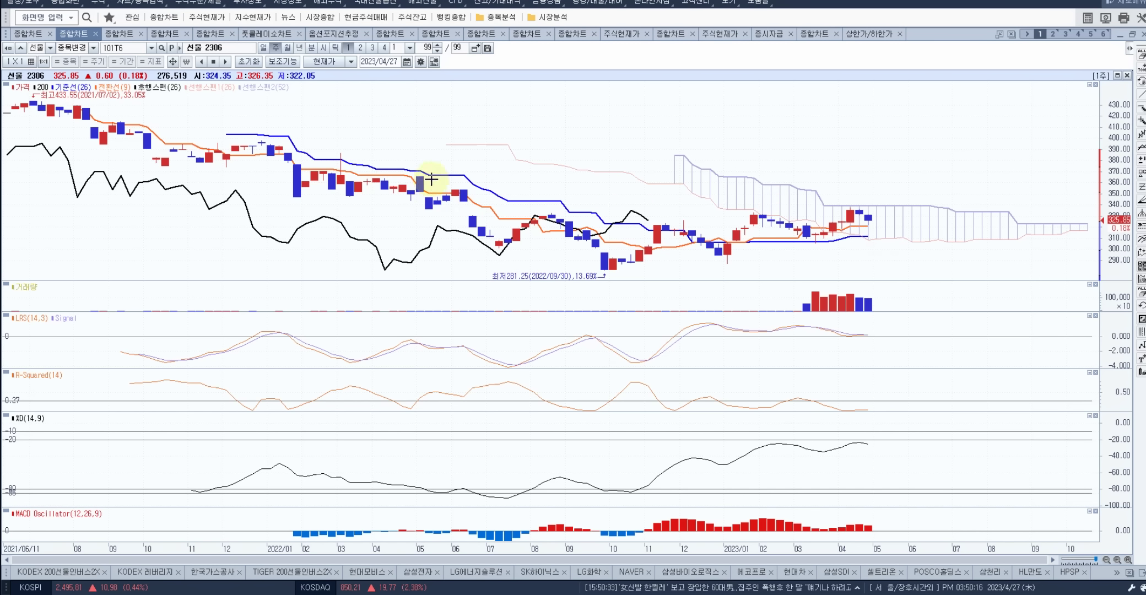
pyautogui.moveTo(467, 215)
pyautogui.mouseDown()
pyautogui.moveTo(545, 250)
pyautogui.moveTo(894, 274)
pyautogui.mouseUp()
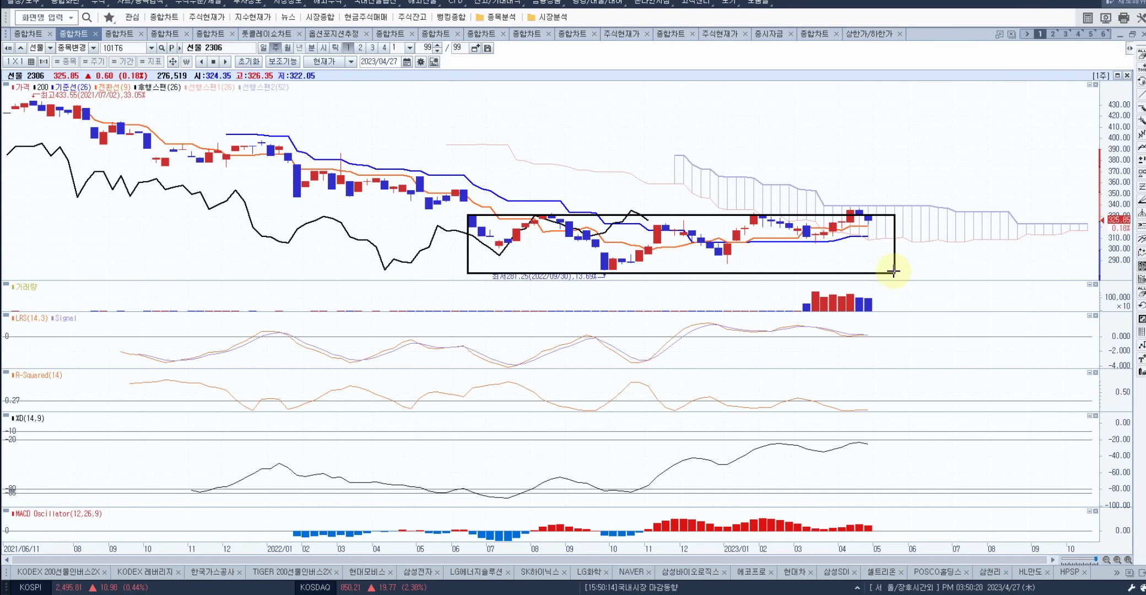
pyautogui.moveTo(877, 200); pyautogui.dragTo(884, 284)
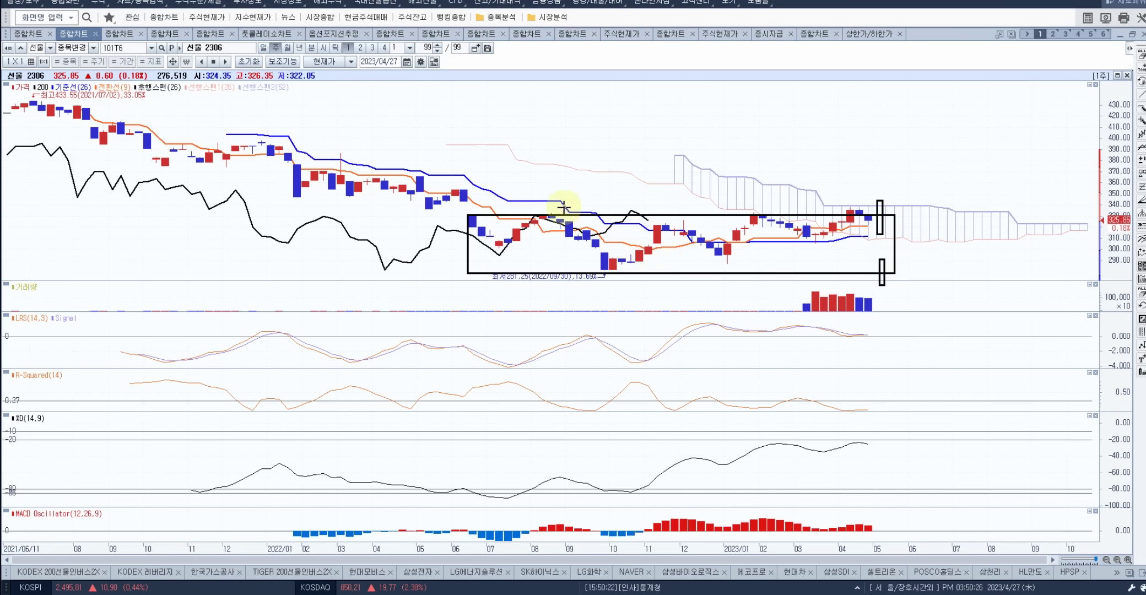
pyautogui.moveTo(588, 272)
pyautogui.mouseDown()
pyautogui.moveTo(593, 283)
pyautogui.moveTo(836, 334)
pyautogui.moveTo(986, 345)
pyautogui.mouseUp()
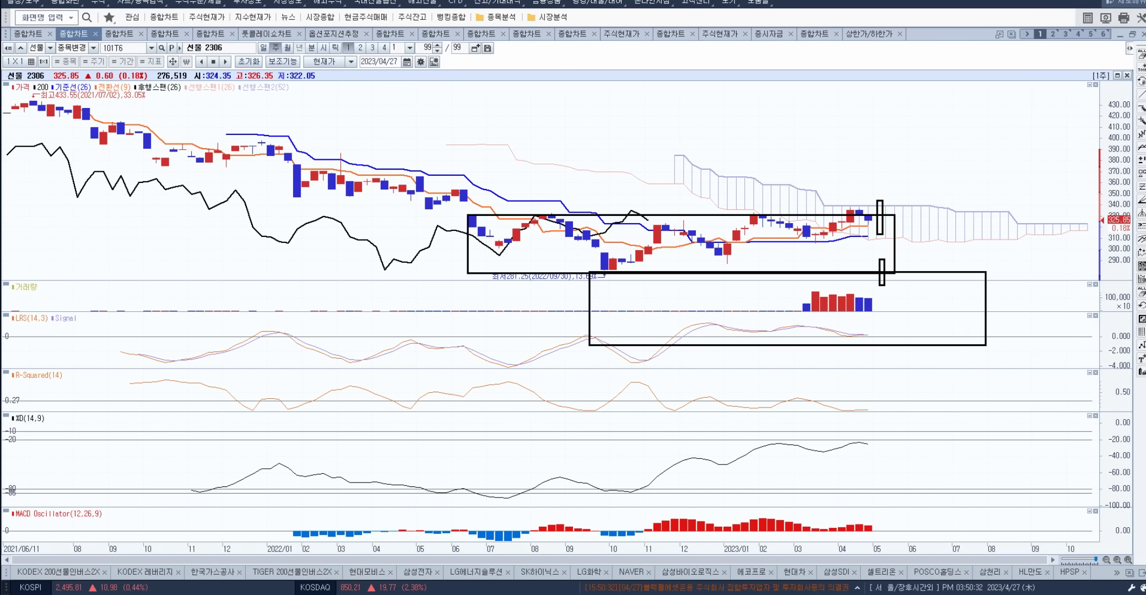
pyautogui.press('Delete')
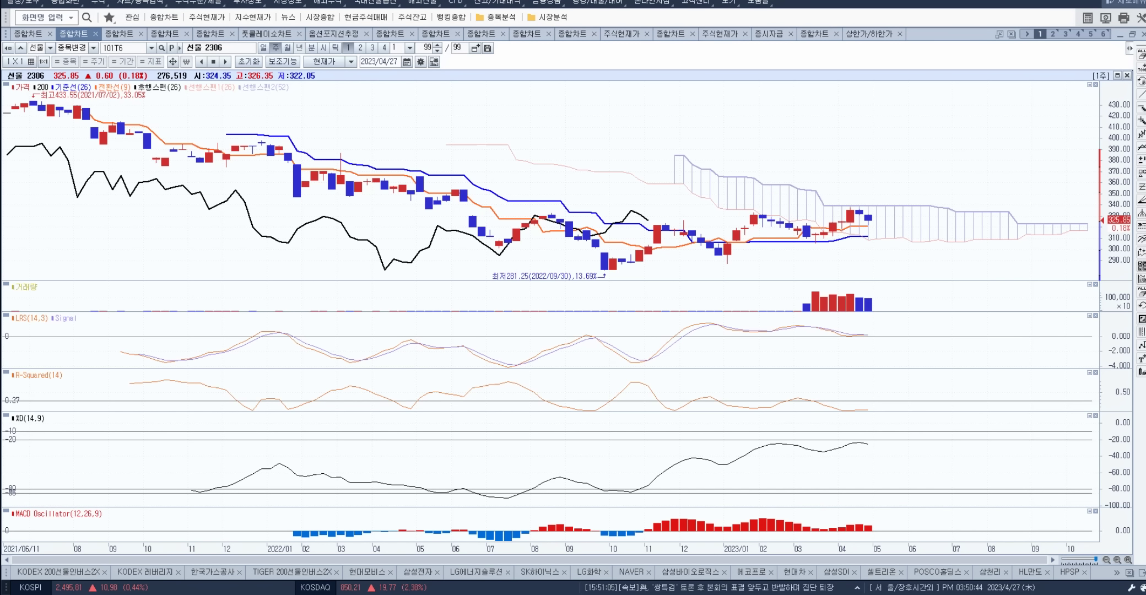
# Mark the 2023 highs, the MACD Oscillator peaks, a downward move and the 2022/09/30 low in red, and erase the marks.
pyautogui.moveTo(748, 215); pyautogui.dragTo(866, 203)
pyautogui.moveTo(760, 512)
pyautogui.mouseDown()
pyautogui.moveTo(868, 516)
pyautogui.moveTo(855, 523)
pyautogui.mouseUp()
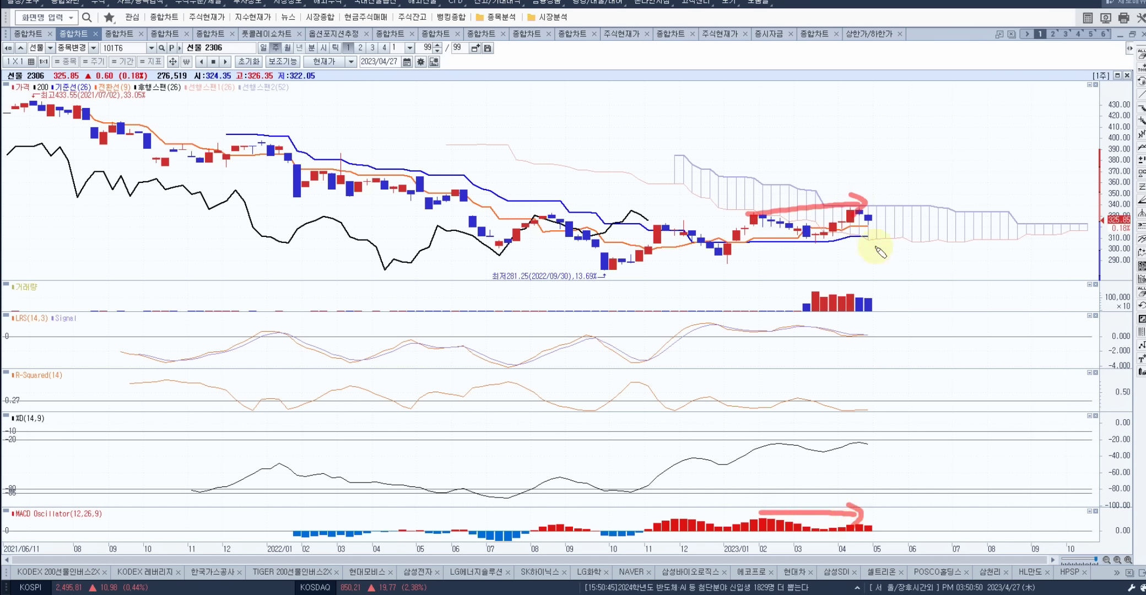
pyautogui.moveTo(874, 223)
pyautogui.mouseDown()
pyautogui.moveTo(878, 286)
pyautogui.moveTo(902, 272)
pyautogui.mouseUp()
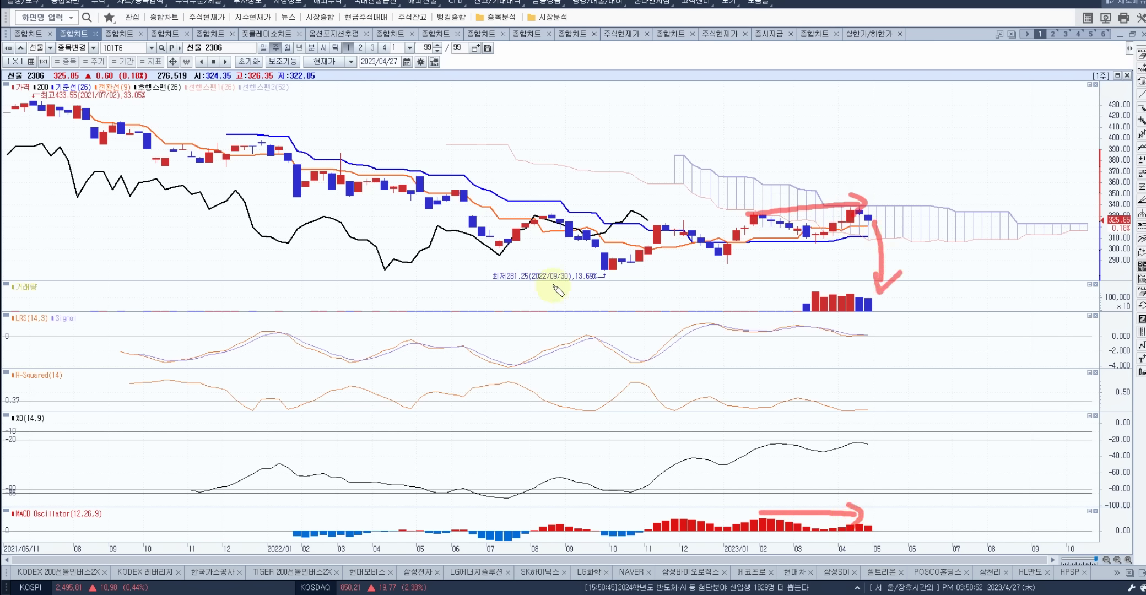
pyautogui.moveTo(637, 275); pyautogui.dragTo(608, 285)
pyautogui.moveTo(595, 241); pyautogui.dragTo(608, 297)
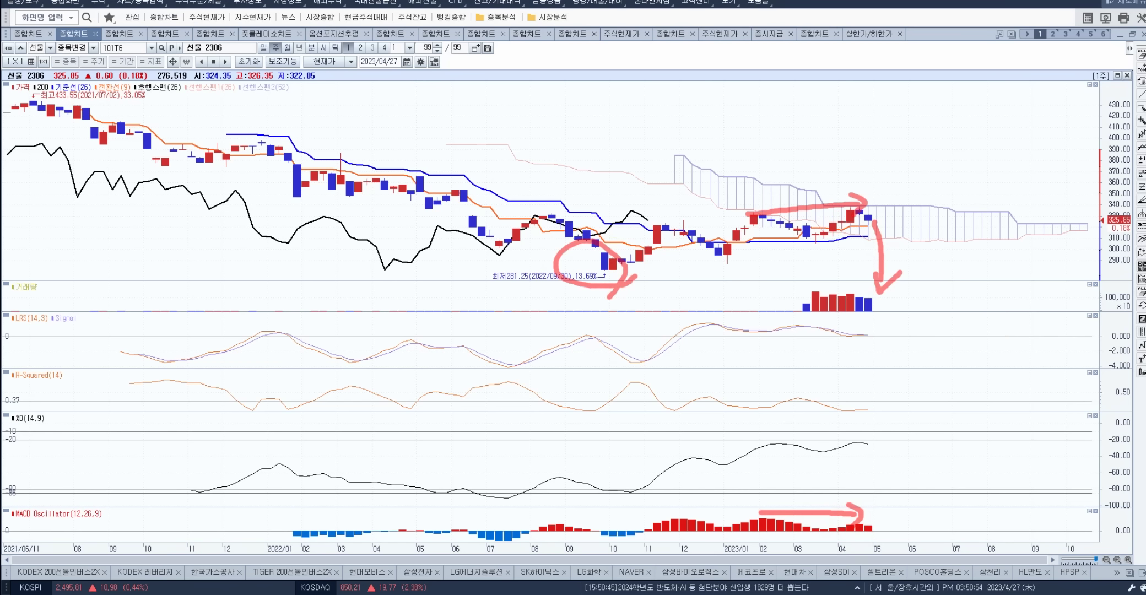
pyautogui.press('Escape')
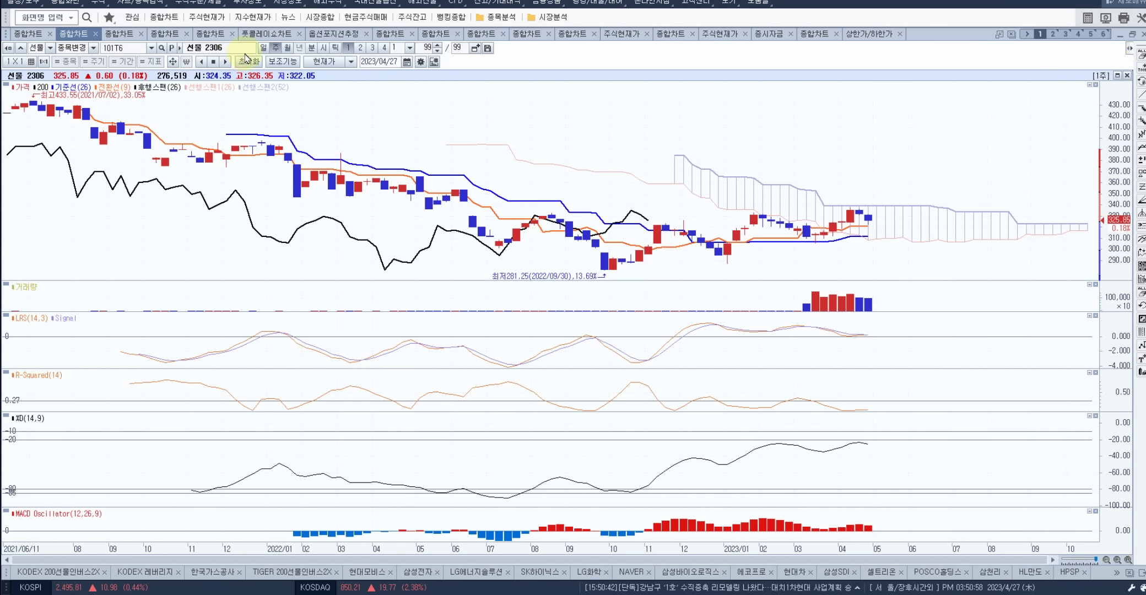
# Return 선물 2306 to the daily chart and examine its LRS, R-Squared, XD and MACD Oscillator swings back to mid-2022.
pyautogui.click(263, 48)
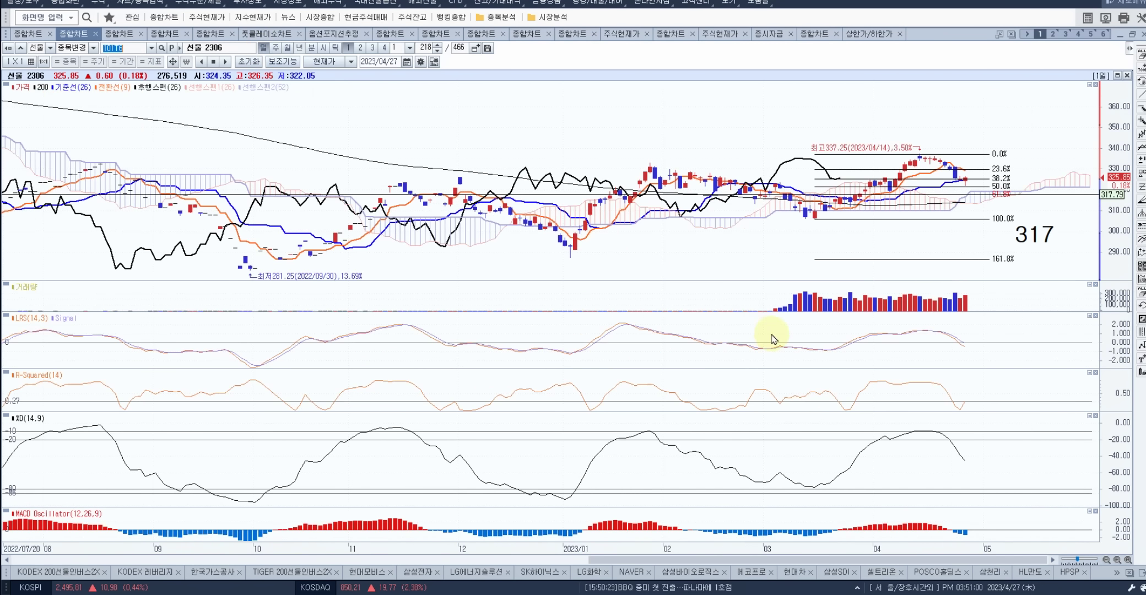
pyautogui.scroll(-5, 771, 336)
pyautogui.scroll(-2, 774, 363)
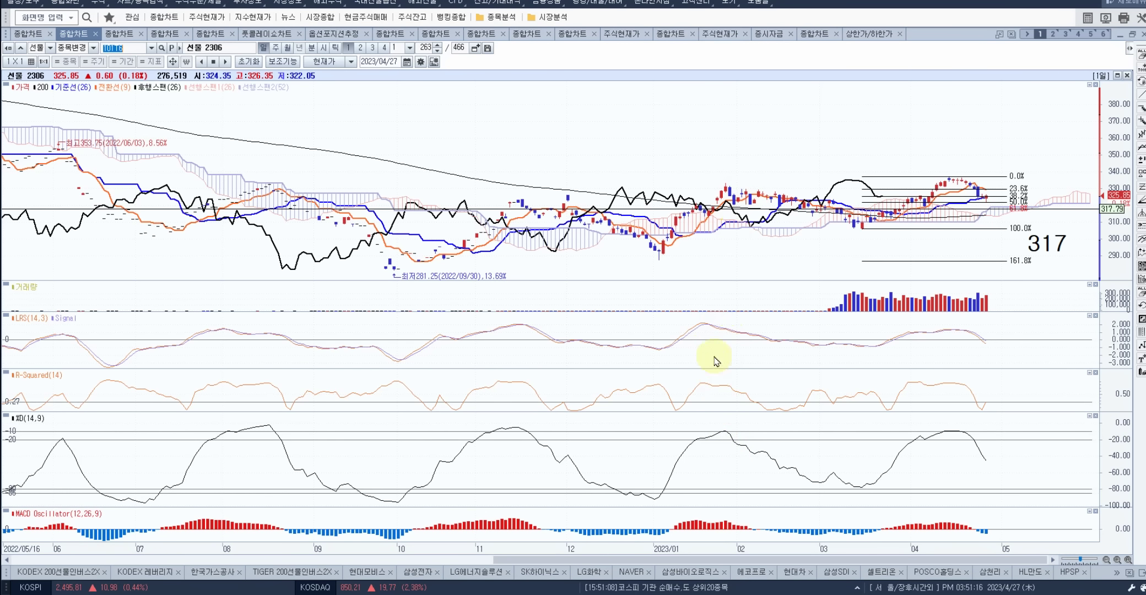
pyautogui.moveTo(715, 392)
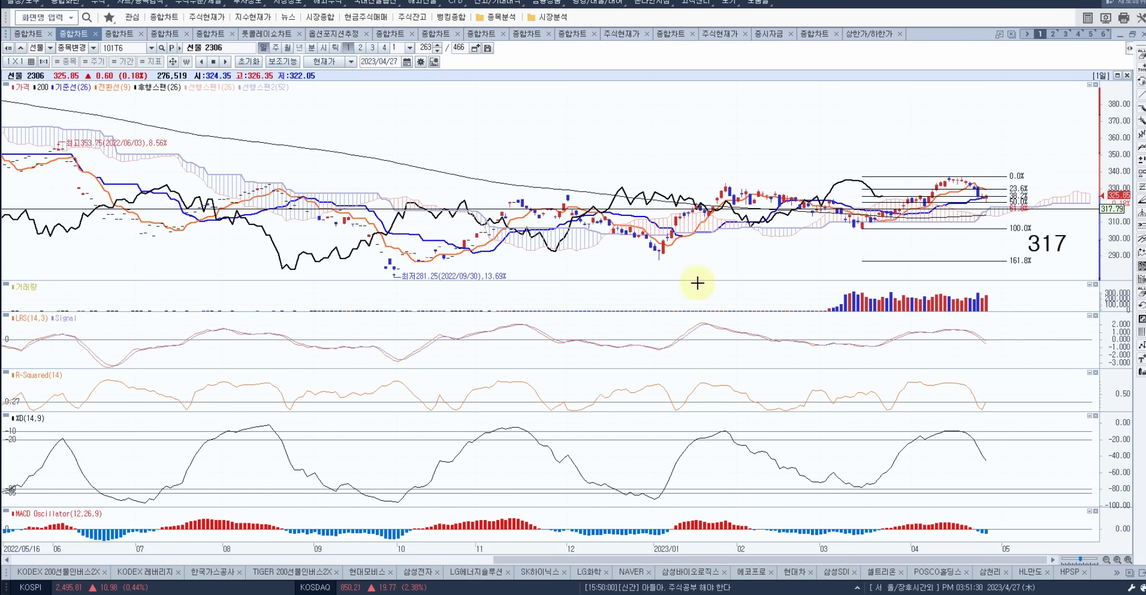
# Box the late January and mid-April 2023 peaks across all indicators, and add small boxes on April's LRS, R-Squared, XD and MACD Oscillator readings.
pyautogui.moveTo(720, 171); pyautogui.dragTo(751, 559)
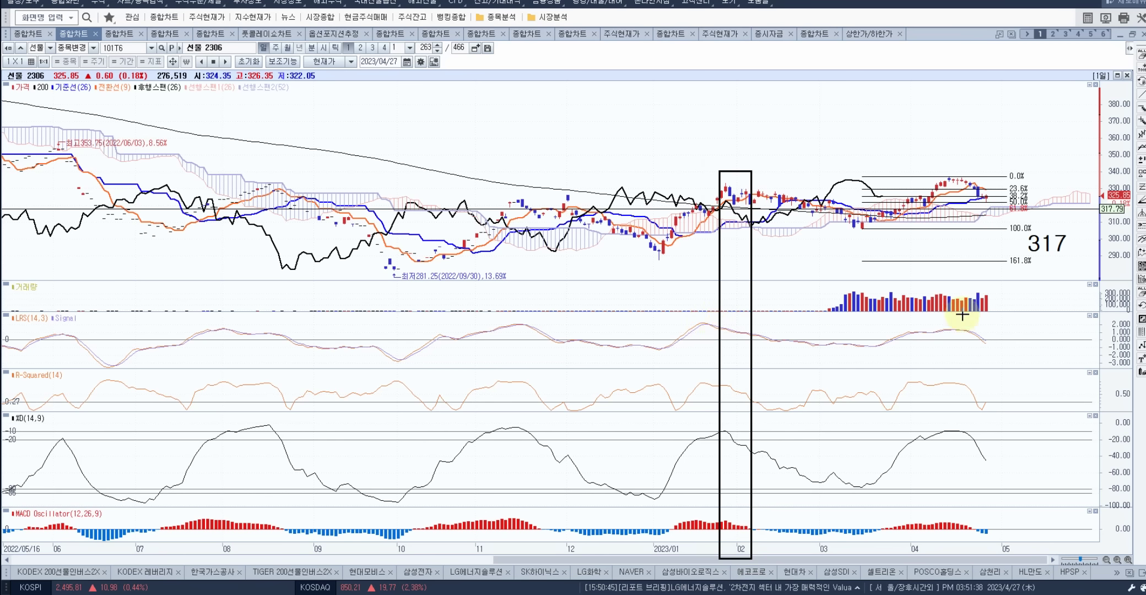
pyautogui.moveTo(946, 157); pyautogui.dragTo(978, 548)
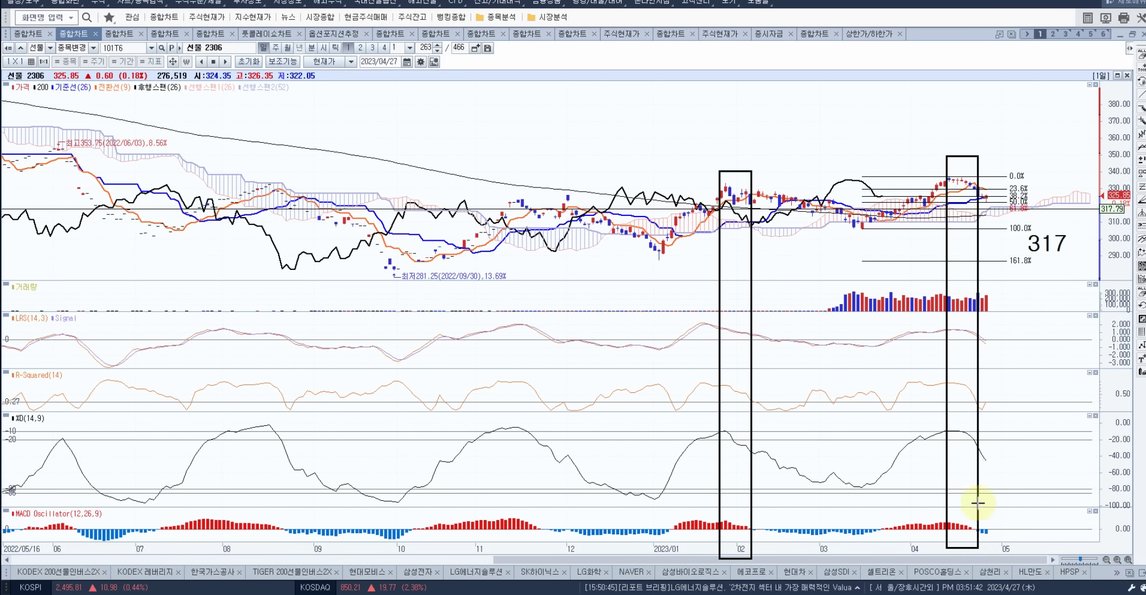
pyautogui.moveTo(956, 318); pyautogui.dragTo(963, 337)
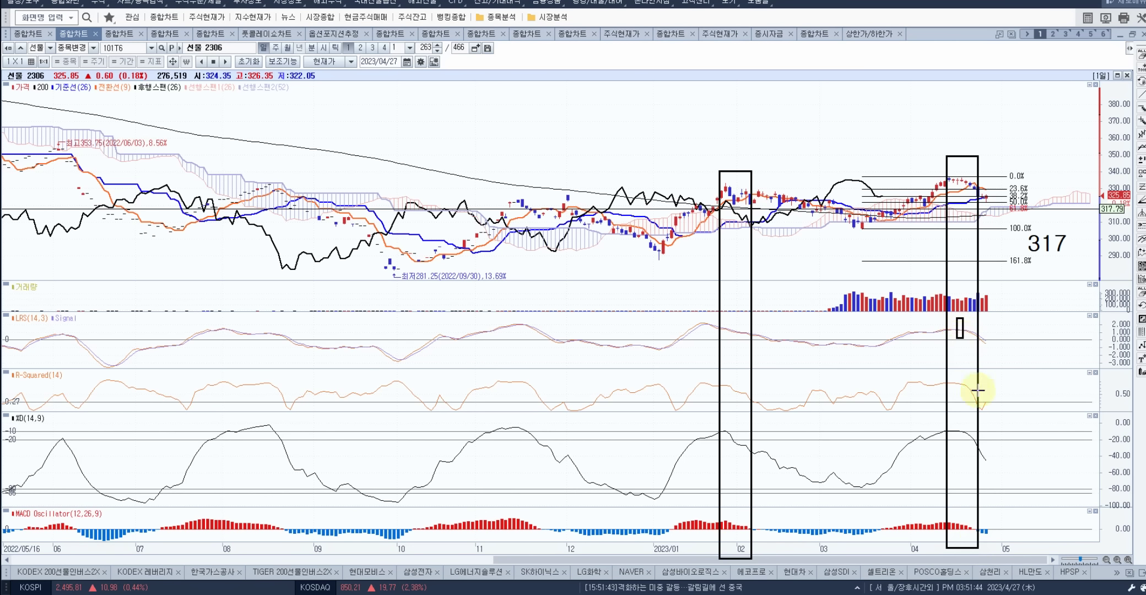
pyautogui.moveTo(959, 375); pyautogui.dragTo(961, 444)
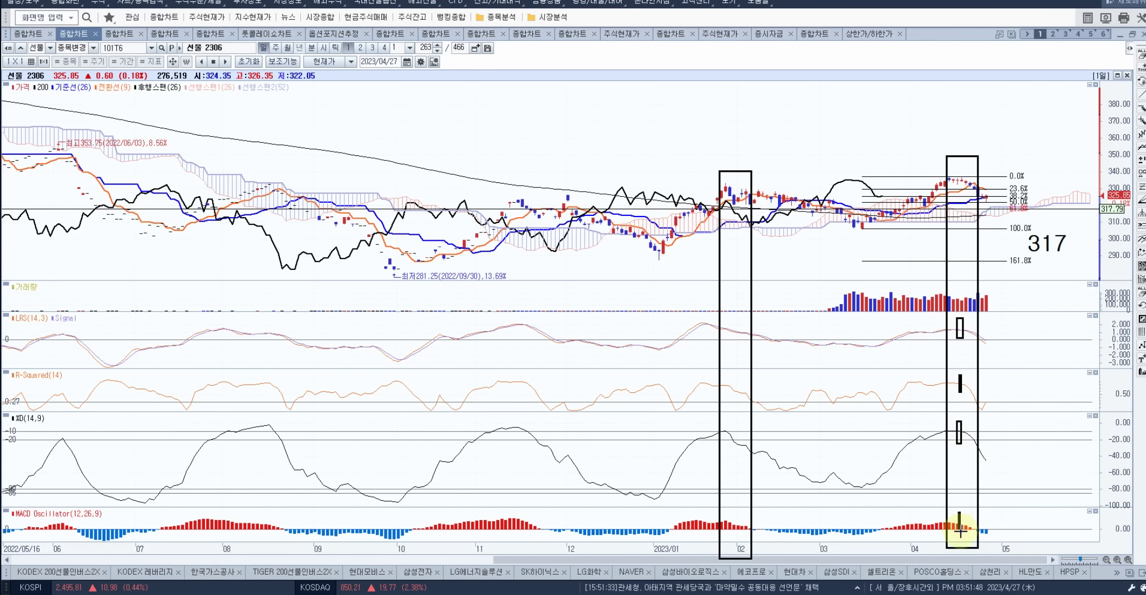
pyautogui.moveTo(960, 530); pyautogui.dragTo(964, 536)
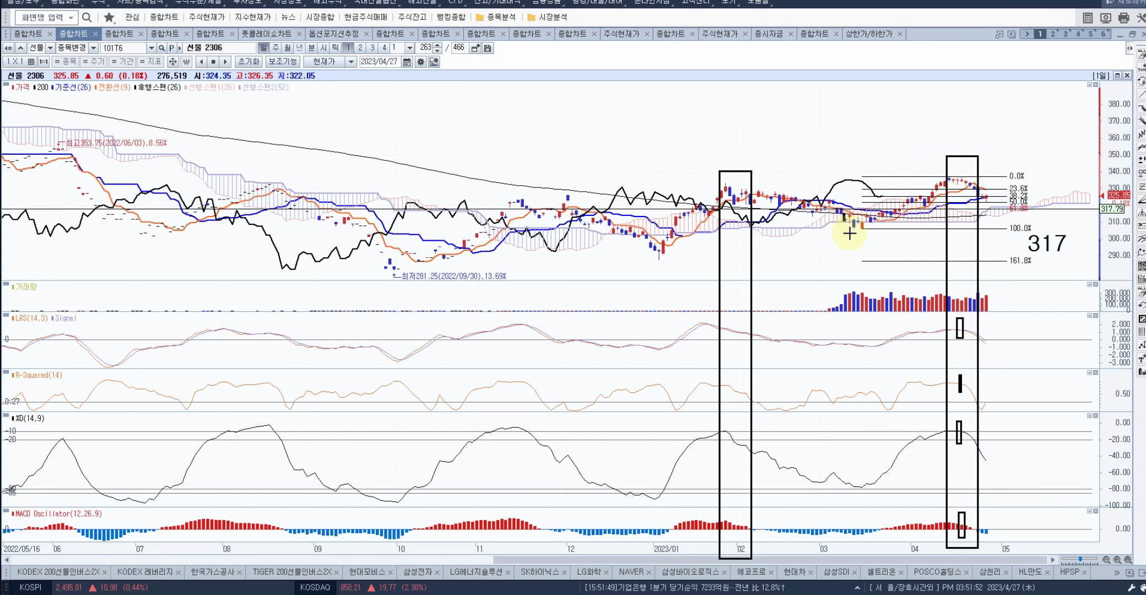
# Box the mid-March 2023 low across all indicators, add small boxes on its LRS, R-Squared, XD and MACD Oscillator readings, and shade April's highs red.
pyautogui.moveTo(844, 213); pyautogui.dragTo(877, 558)
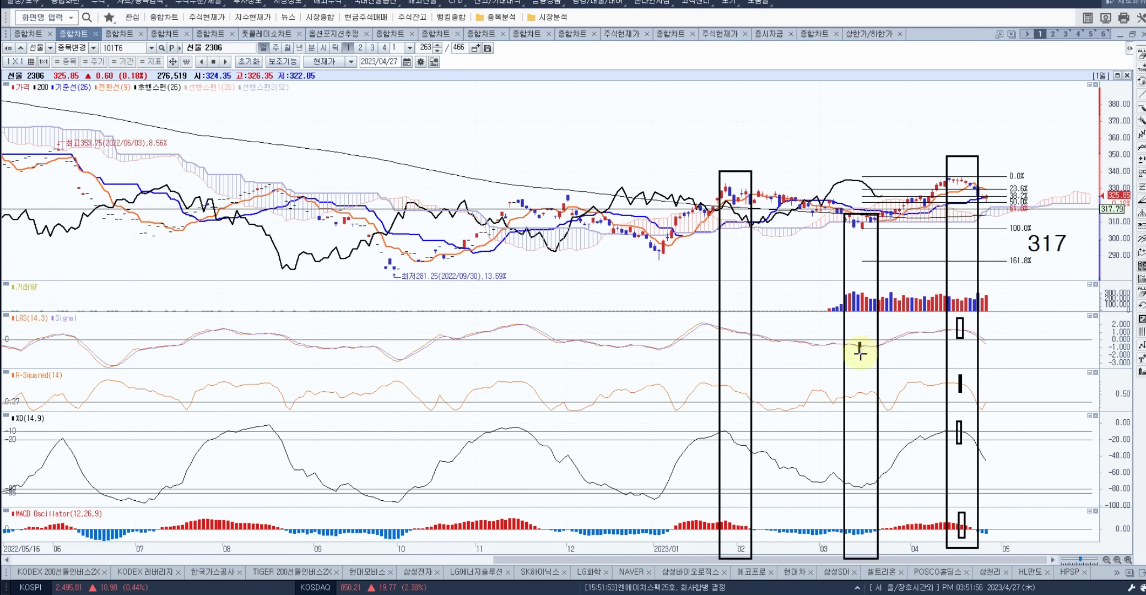
pyautogui.moveTo(861, 382); pyautogui.dragTo(864, 403)
pyautogui.moveTo(861, 472); pyautogui.dragTo(865, 541)
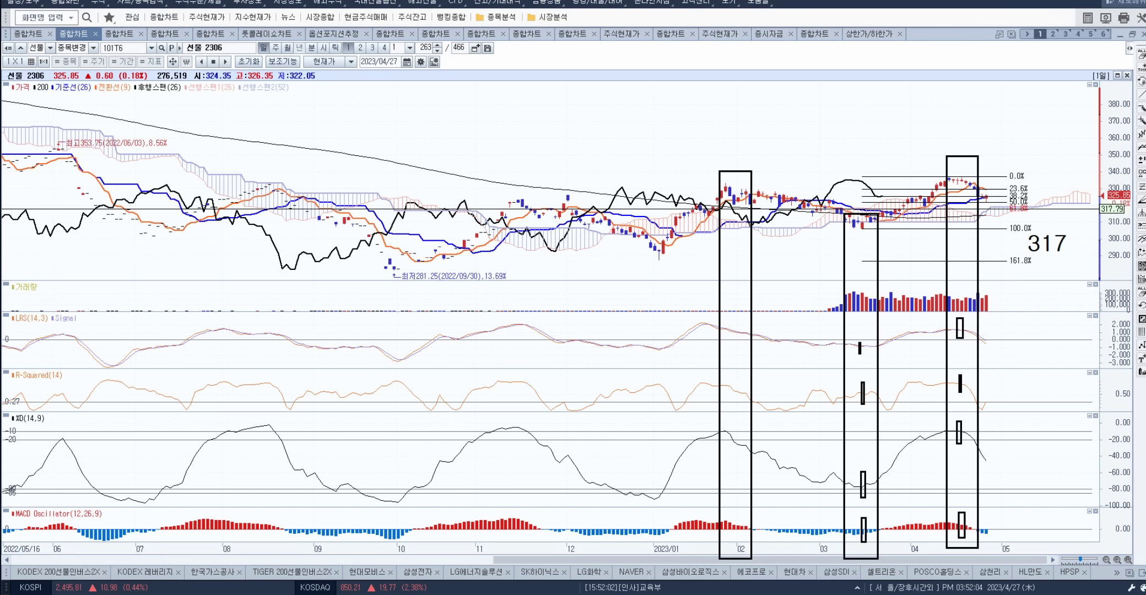
pyautogui.click(960, 181)
pyautogui.moveTo(960, 179)
pyautogui.mouseDown()
pyautogui.moveTo(950, 184)
pyautogui.moveTo(975, 190)
pyautogui.mouseUp()
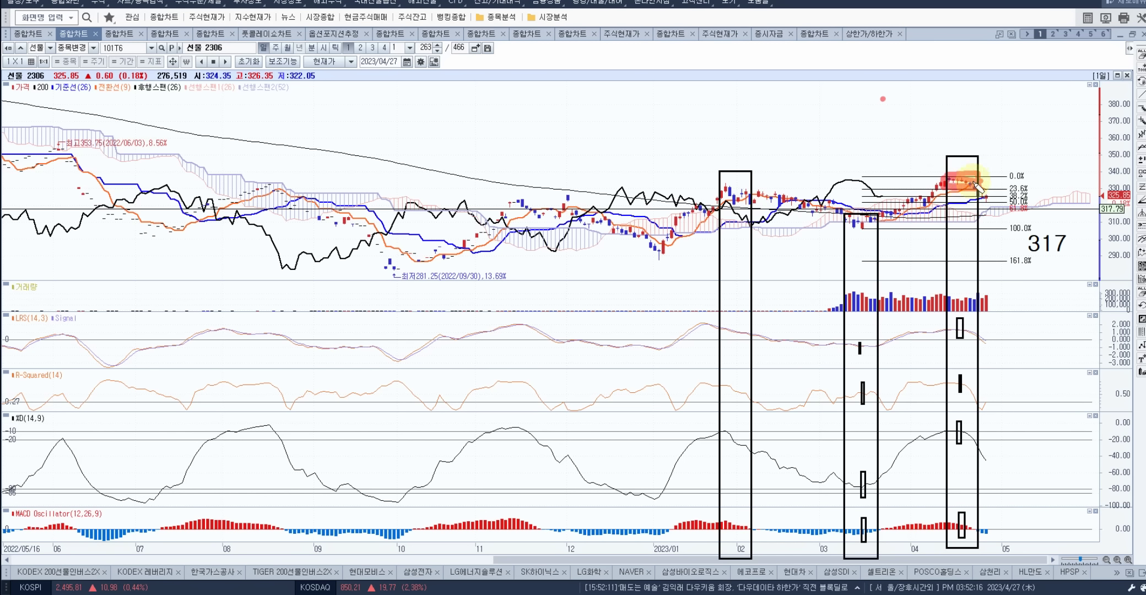
pyautogui.moveTo(977, 187)
pyautogui.mouseDown()
pyautogui.moveTo(959, 174)
pyautogui.moveTo(962, 186)
pyautogui.mouseUp()
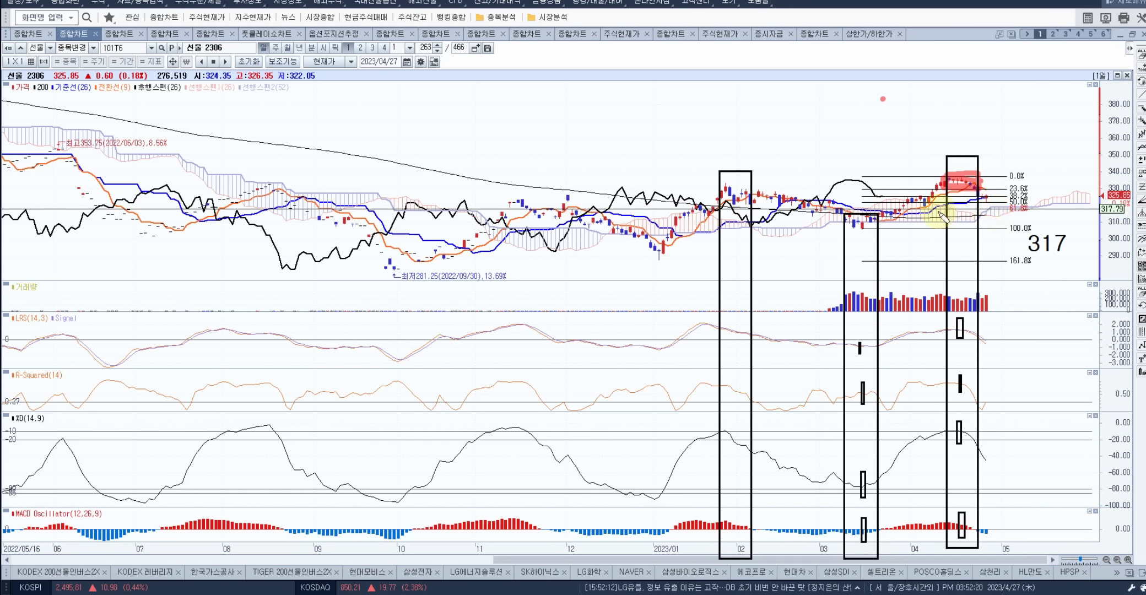
# Circle the November 2022 peak and the 2022/09/30 low in red on price and the indicators beneath, and erase all marks and boxes.
pyautogui.moveTo(566, 194)
pyautogui.mouseDown()
pyautogui.moveTo(524, 212)
pyautogui.moveTo(562, 222)
pyautogui.mouseUp()
pyautogui.moveTo(537, 315)
pyautogui.mouseDown()
pyautogui.moveTo(529, 325)
pyautogui.moveTo(541, 327)
pyautogui.mouseUp()
pyautogui.moveTo(535, 372); pyautogui.dragTo(545, 385)
pyautogui.moveTo(525, 419)
pyautogui.mouseDown()
pyautogui.moveTo(519, 441)
pyautogui.moveTo(537, 441)
pyautogui.moveTo(528, 436)
pyautogui.mouseUp()
pyautogui.moveTo(522, 504)
pyautogui.mouseDown()
pyautogui.moveTo(509, 520)
pyautogui.moveTo(528, 526)
pyautogui.moveTo(517, 506)
pyautogui.mouseUp()
pyautogui.moveTo(391, 346)
pyautogui.mouseDown()
pyautogui.moveTo(403, 370)
pyautogui.moveTo(401, 359)
pyautogui.moveTo(392, 387)
pyautogui.moveTo(403, 381)
pyautogui.mouseUp()
pyautogui.moveTo(394, 487); pyautogui.dragTo(393, 519)
pyautogui.moveTo(393, 528); pyautogui.dragTo(391, 541)
pyautogui.moveTo(396, 294)
pyautogui.mouseDown()
pyautogui.moveTo(383, 278)
pyautogui.moveTo(397, 289)
pyautogui.mouseUp()
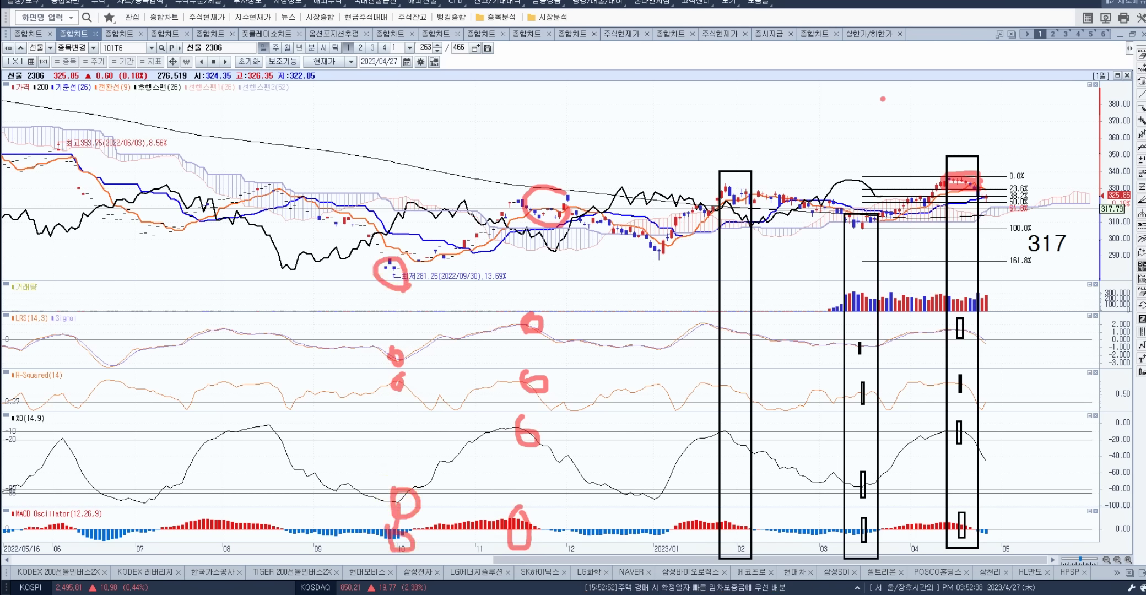
pyautogui.press('Escape')
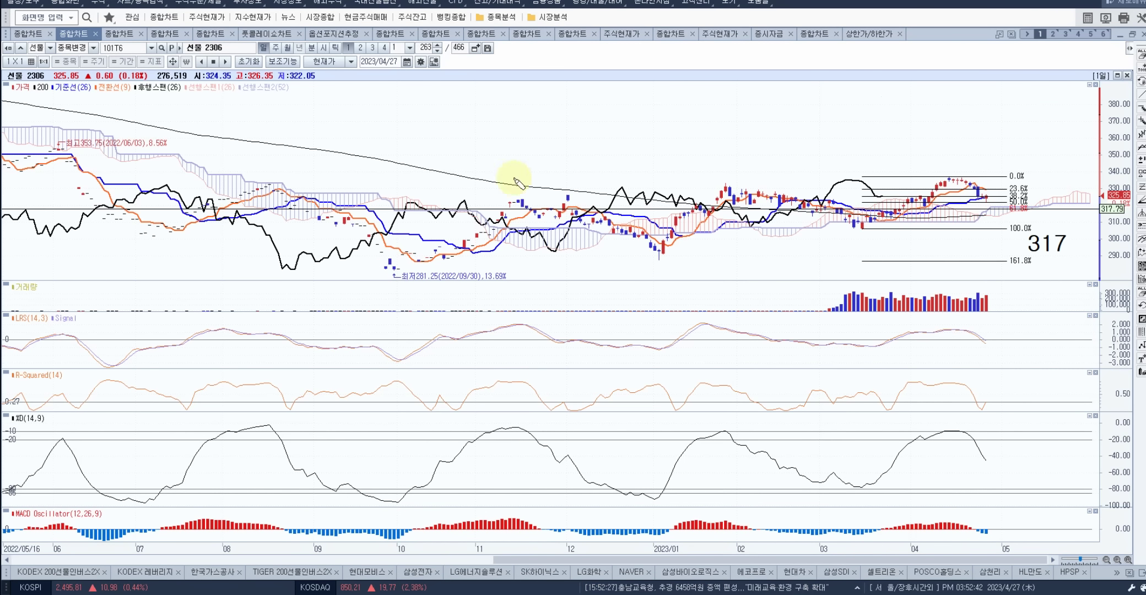
# Box the October 2022 to early April 2023 trading range in red on the price chart and undo the box.
pyautogui.moveTo(422, 178)
pyautogui.mouseDown()
pyautogui.moveTo(939, 181)
pyautogui.moveTo(950, 240)
pyautogui.moveTo(447, 248)
pyautogui.moveTo(424, 217)
pyautogui.moveTo(429, 182)
pyautogui.mouseUp()
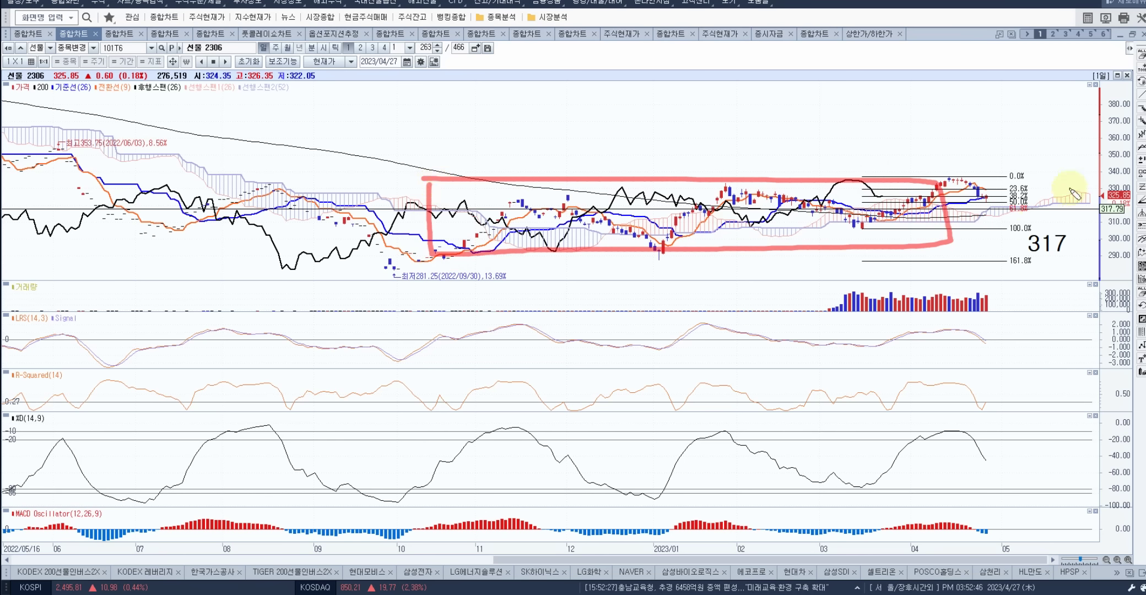
pyautogui.hotkey('ctrl', 'z')
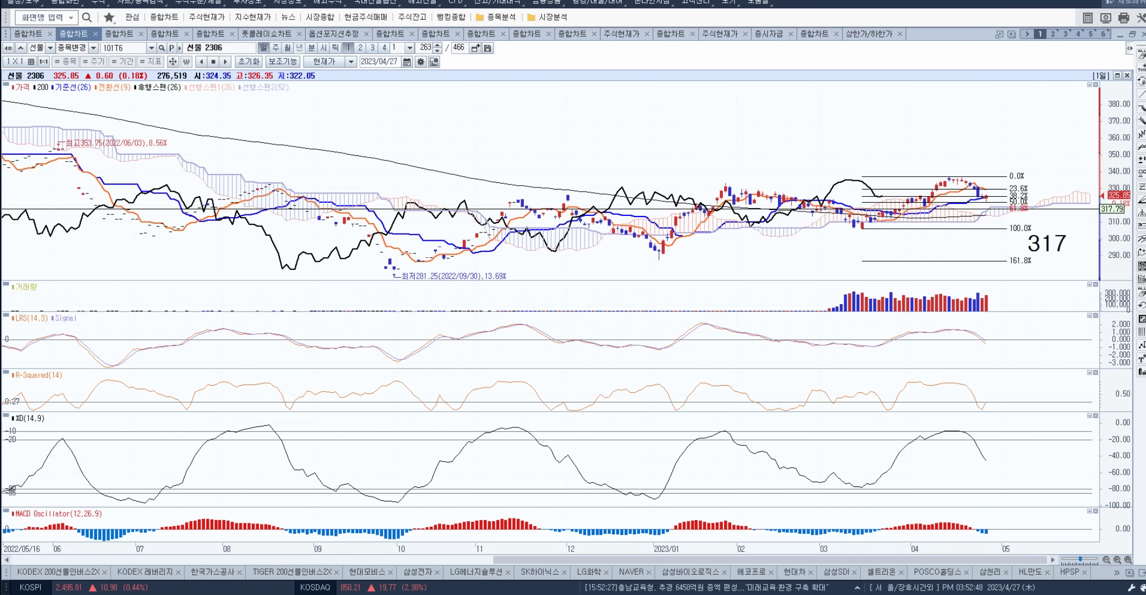
# Examine the daily 선물 2306 chart's 2023 retracement levels, its earlier lows, and the MACD Oscillator and XD swings back to early 2022.
pyautogui.scroll(5, 913, 268)
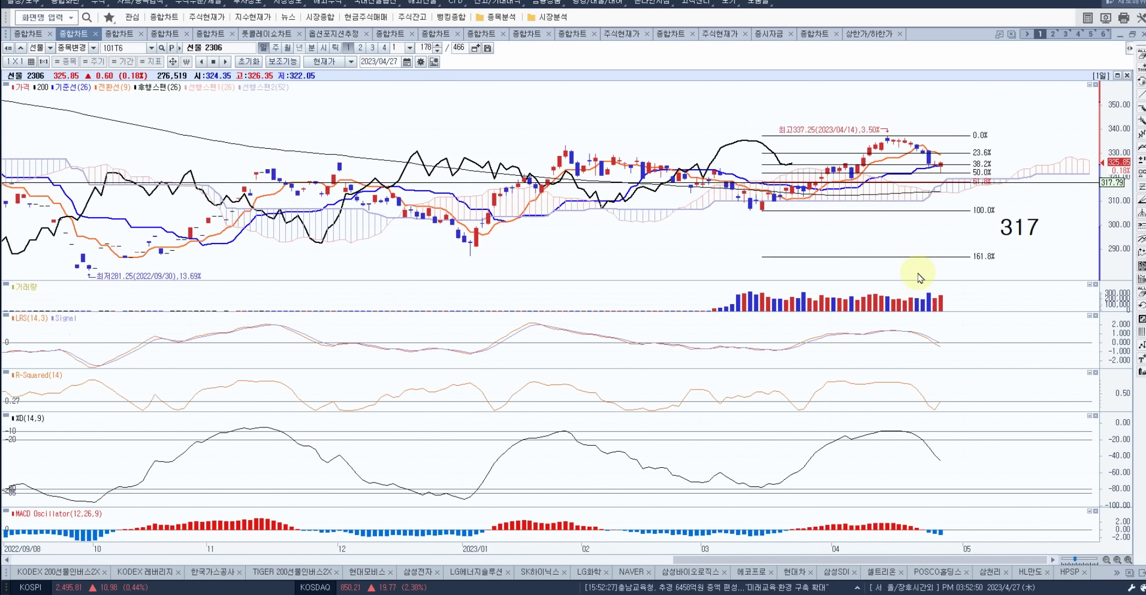
pyautogui.scroll(2, 915, 273)
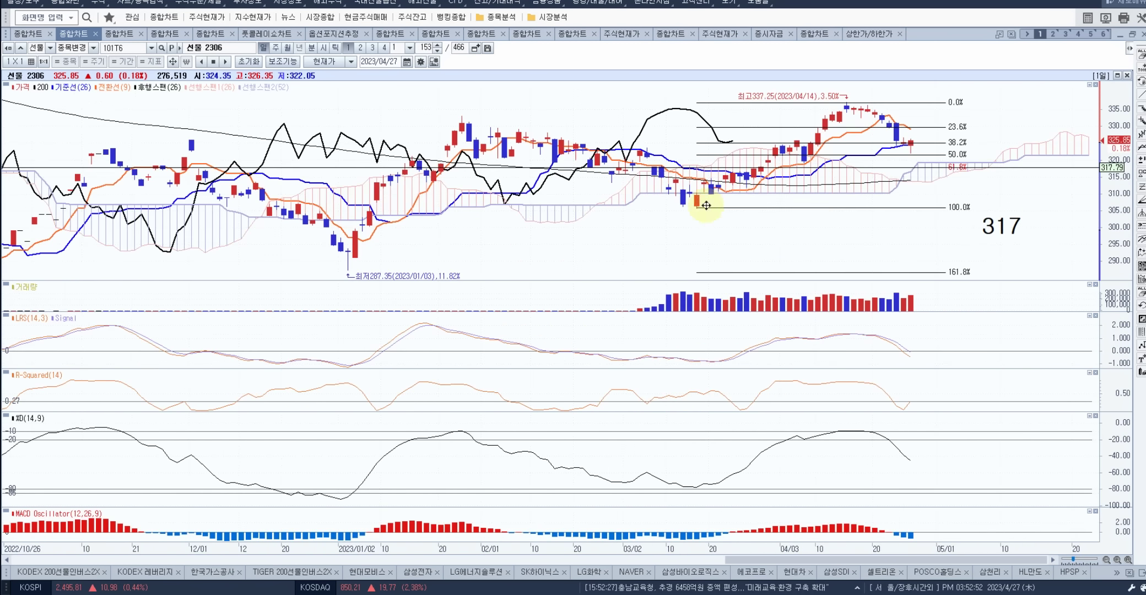
pyautogui.moveTo(358, 254)
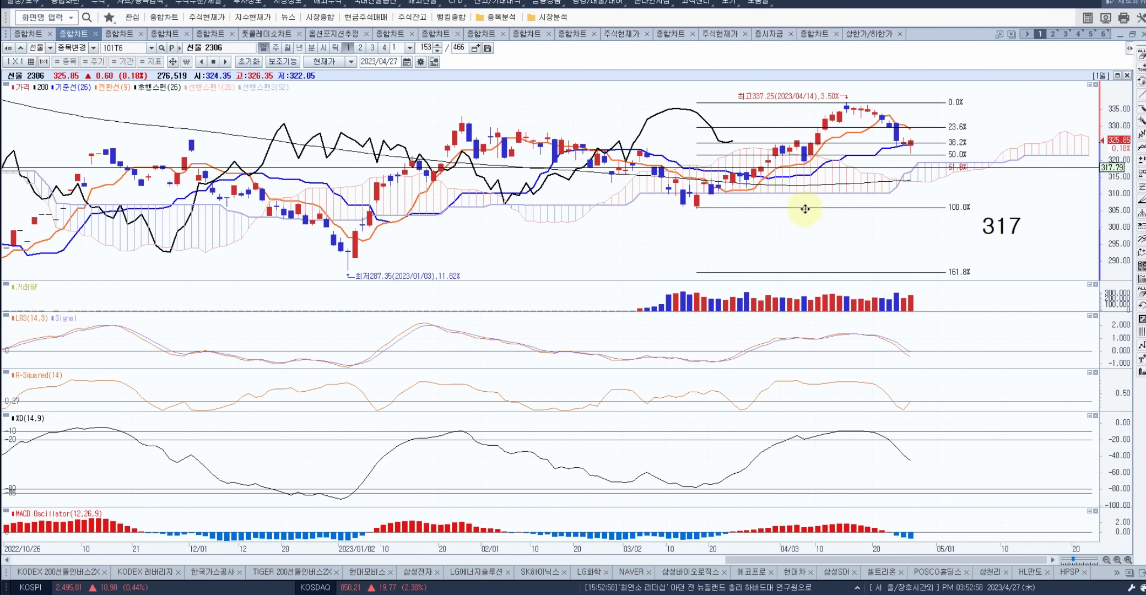
pyautogui.scroll(-2, 804, 256)
pyautogui.scroll(-3, 804, 257)
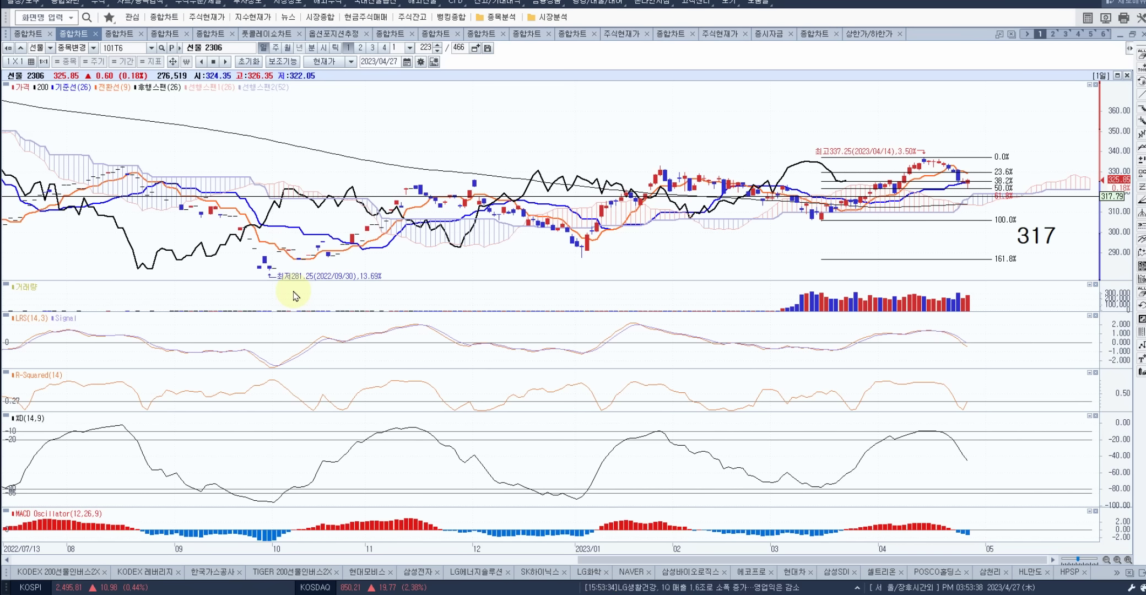
pyautogui.scroll(10, 752, 264)
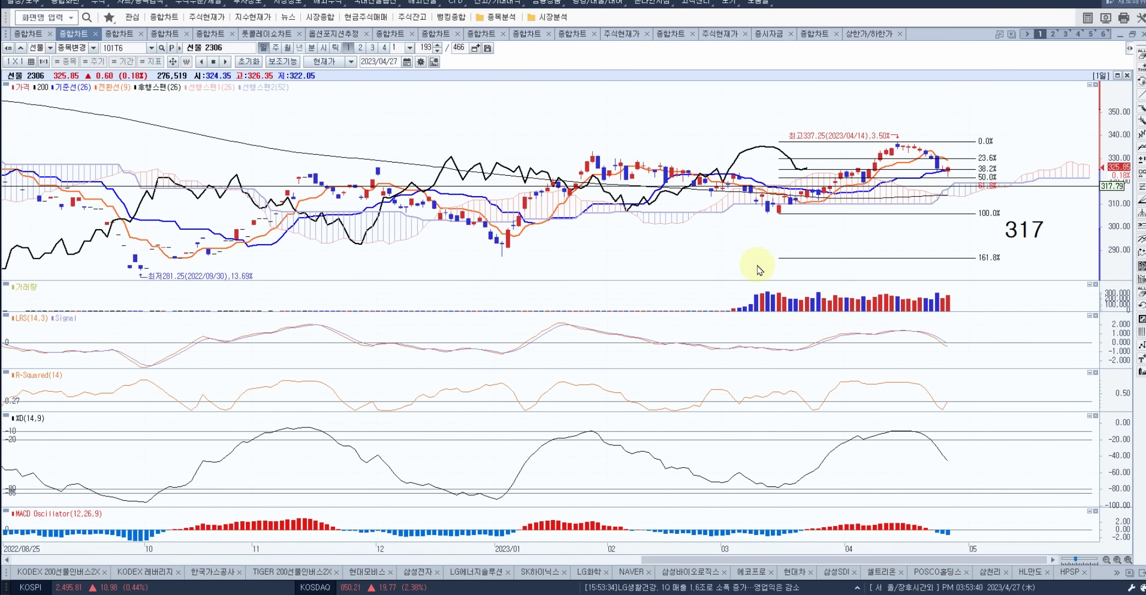
pyautogui.scroll(3, 763, 274)
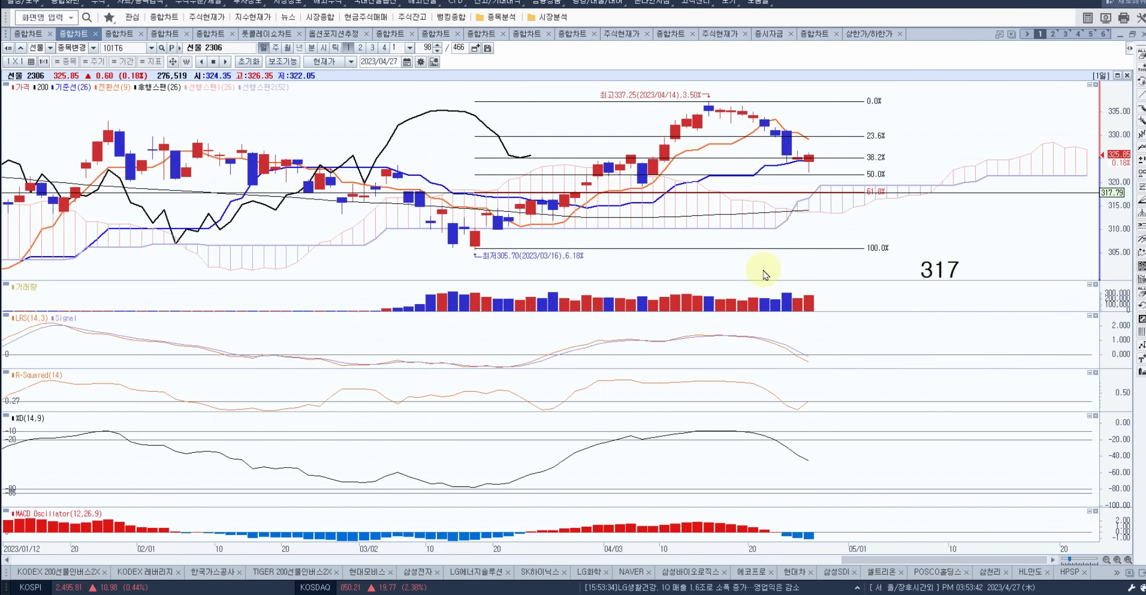
pyautogui.scroll(-5, 774, 266)
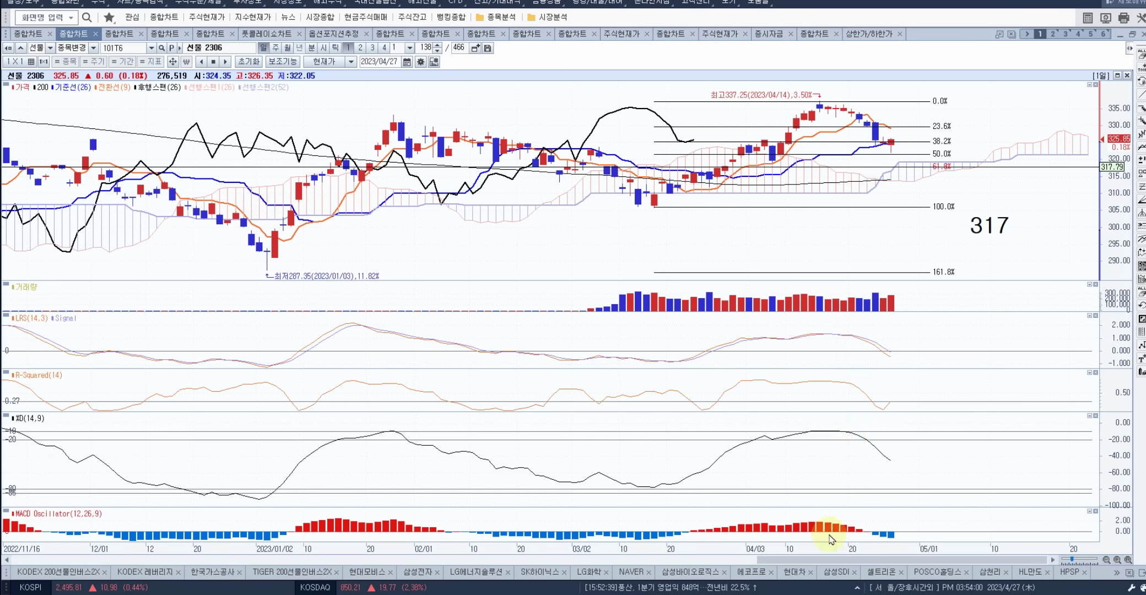
pyautogui.scroll(-5, 862, 508)
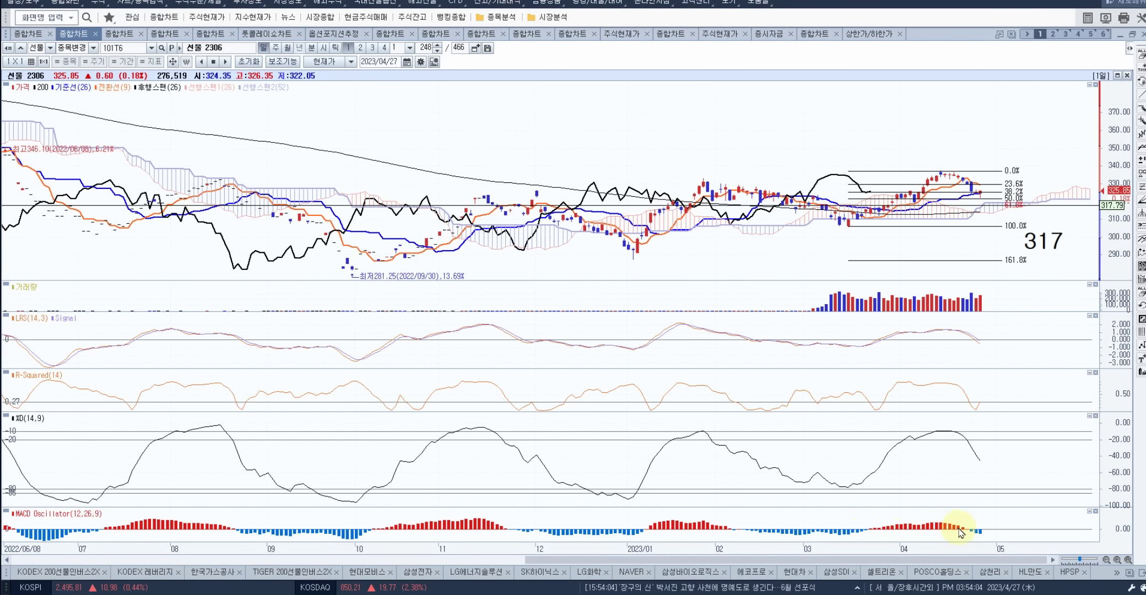
pyautogui.moveTo(960, 532)
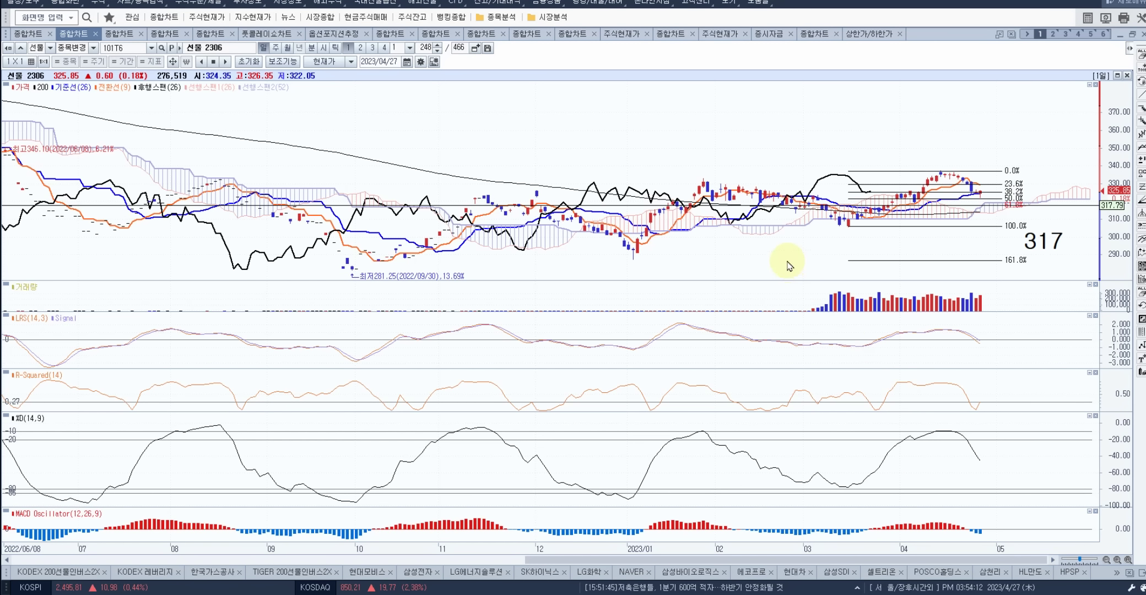
pyautogui.scroll(-2, 794, 275)
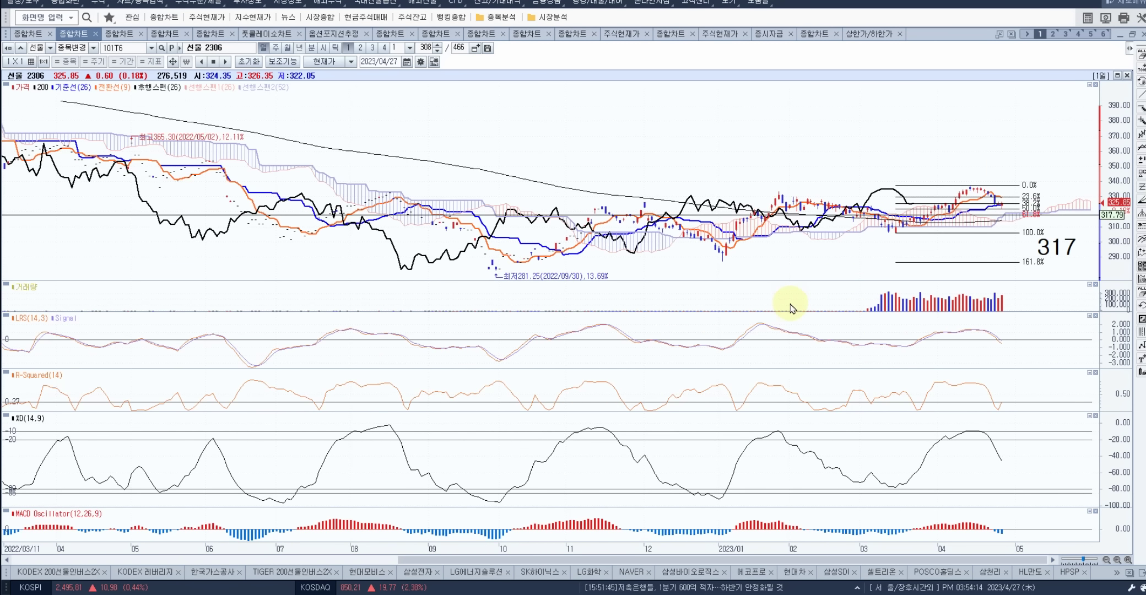
pyautogui.scroll(4, 791, 307)
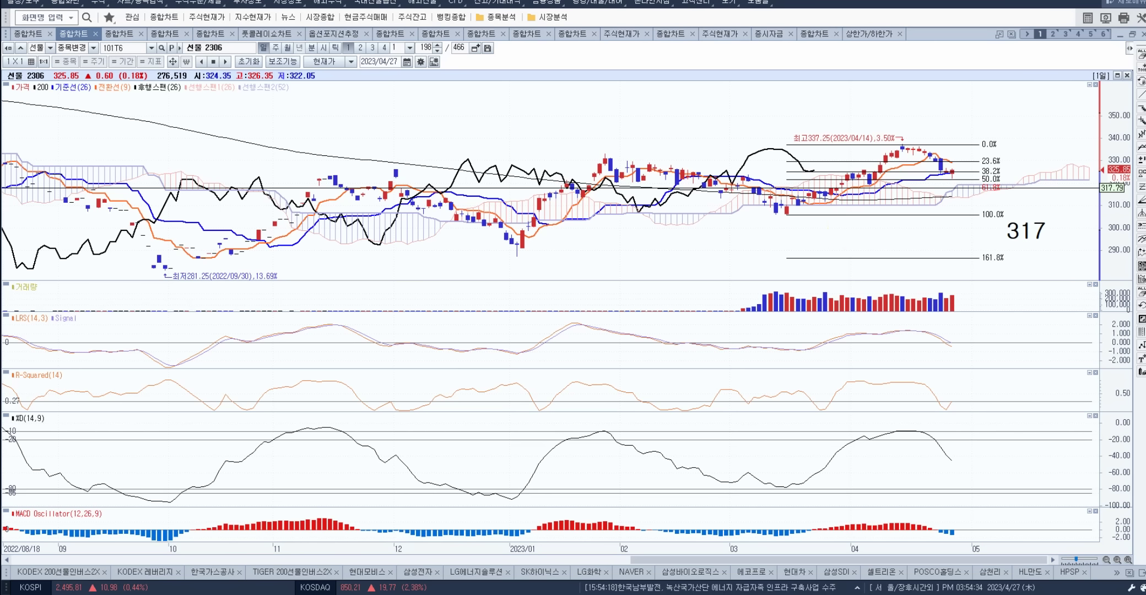
# Switch to the Daishin trading platform, enlarge the 9400 코스피 F 2306 daily chart, and examine its moving averages back to March 2022.
pyautogui.hotkey('alt', 'Tab')
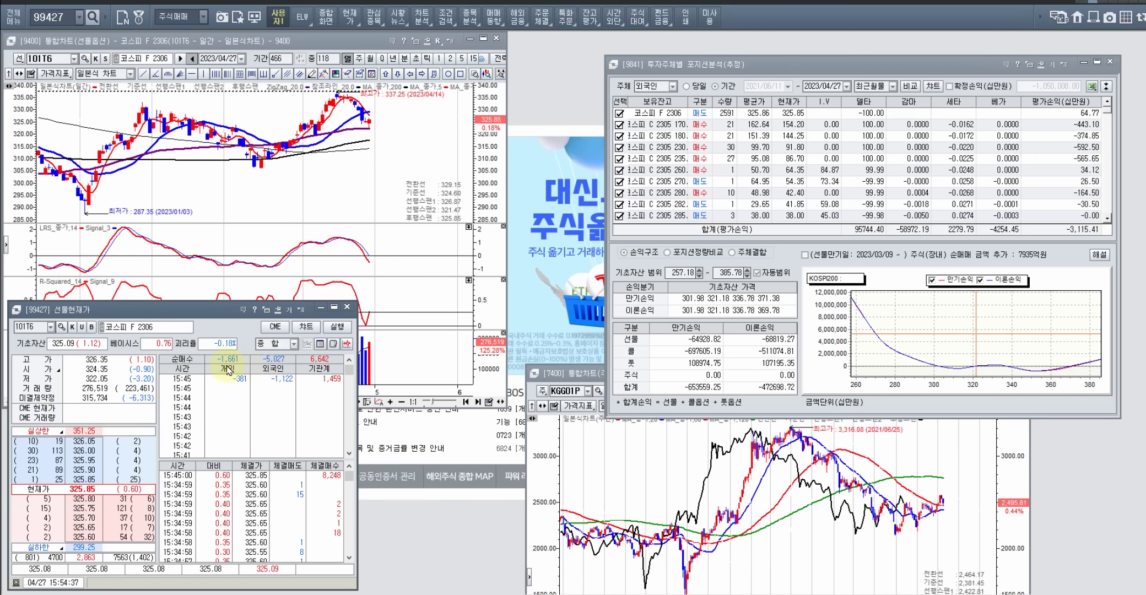
pyautogui.click(483, 38)
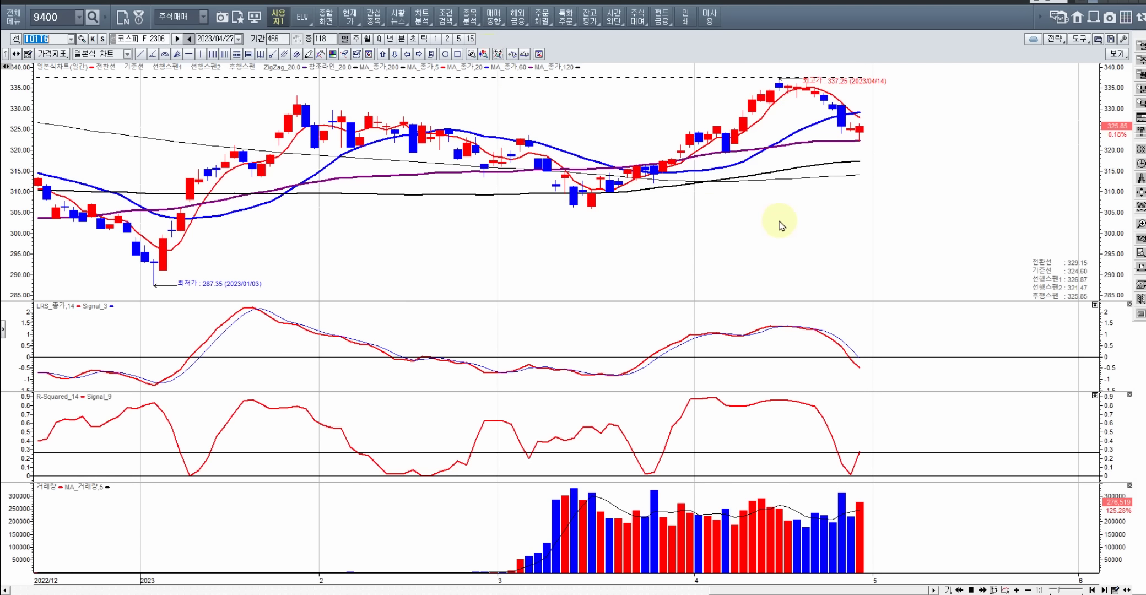
pyautogui.scroll(3, 779, 225)
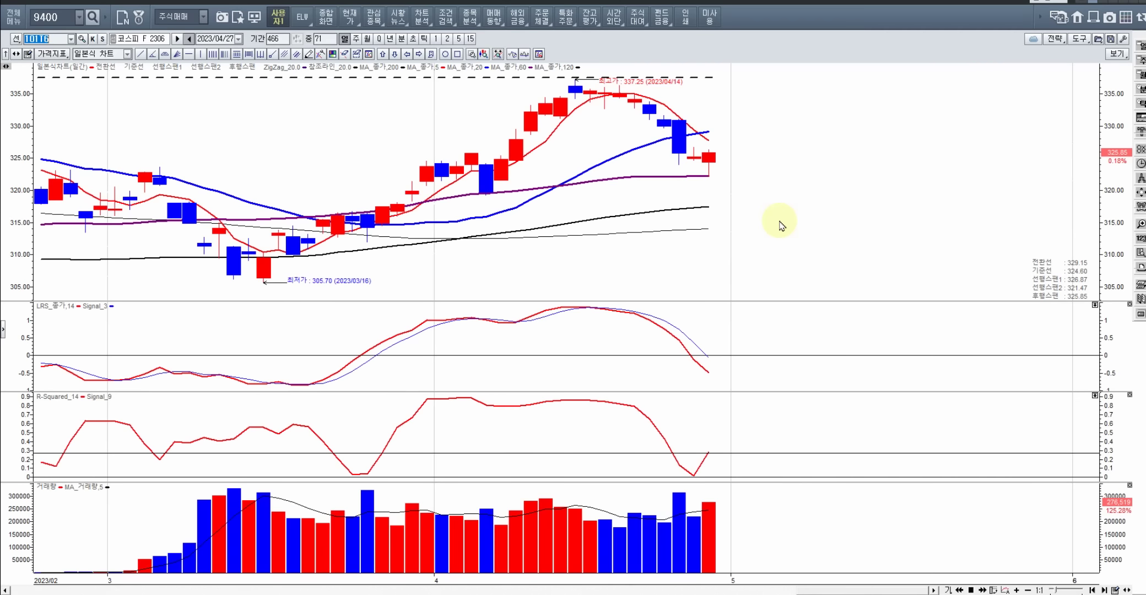
pyautogui.moveTo(700, 137)
pyautogui.scroll(-5, 783, 227)
pyautogui.moveTo(777, 236)
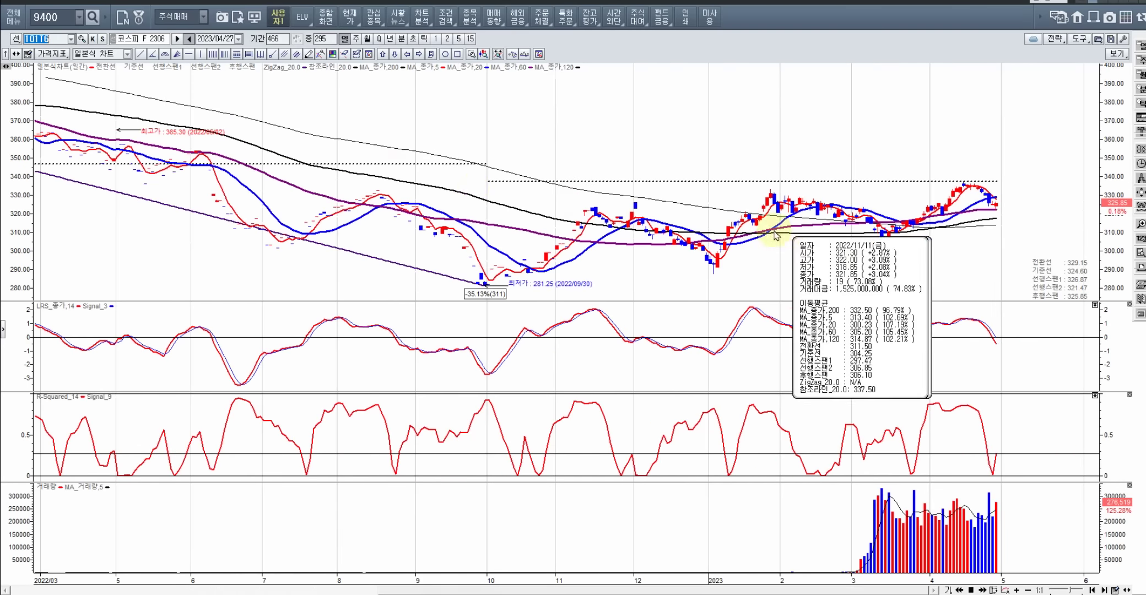
# Load 코스피200 연결 (10100) in the enlarged chart and examine its daily trend lines and moving averages back to March 2022.
pyautogui.click(71, 39)
pyautogui.click(87, 74)
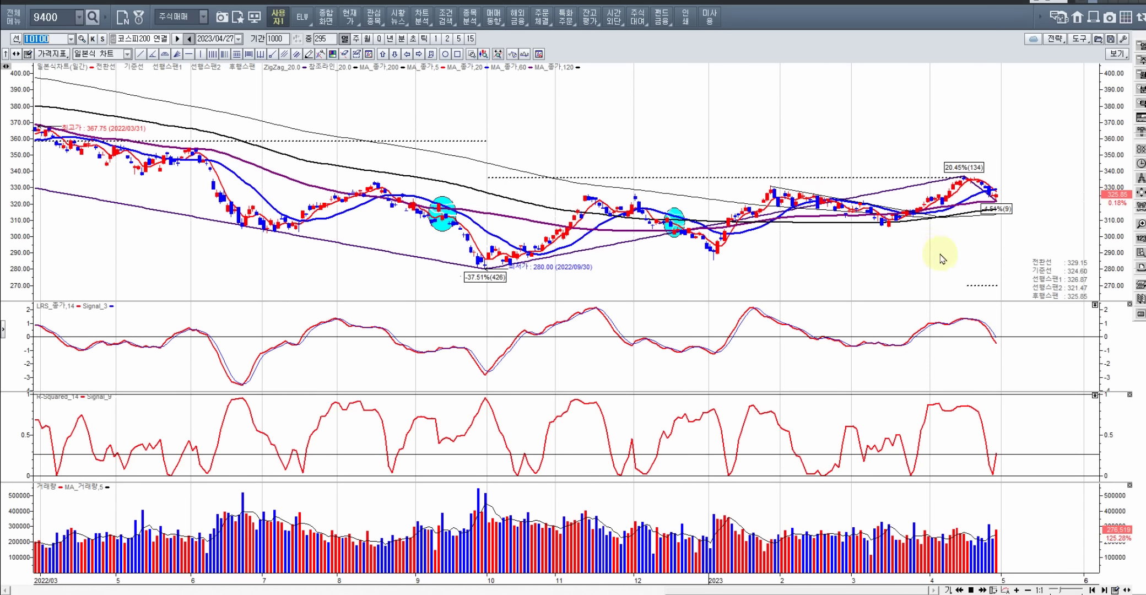
pyautogui.scroll(5, 941, 257)
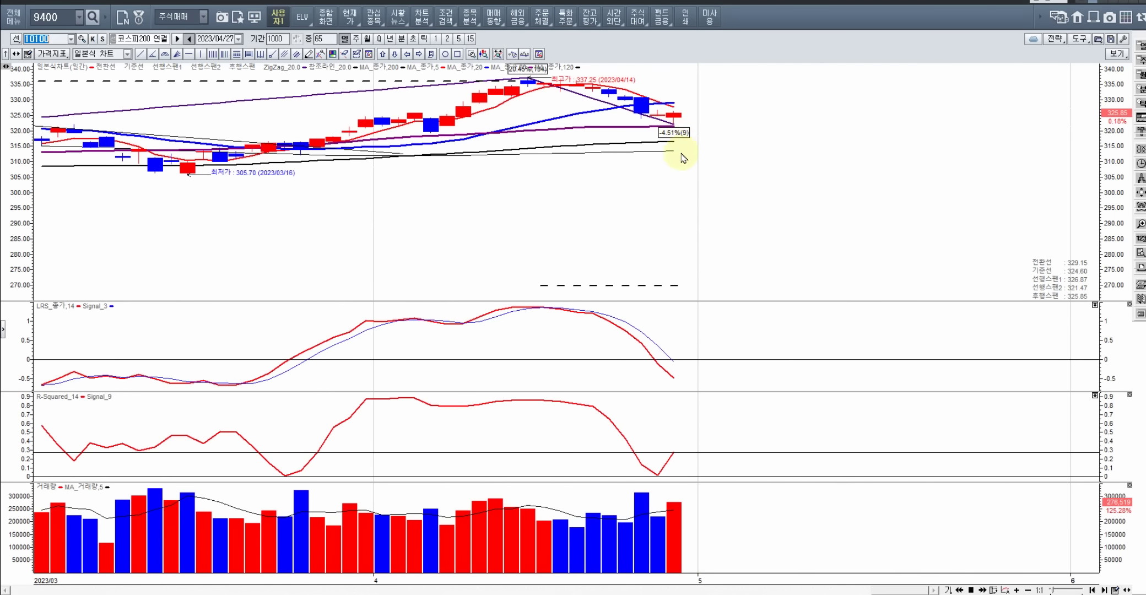
pyautogui.scroll(-5, 676, 125)
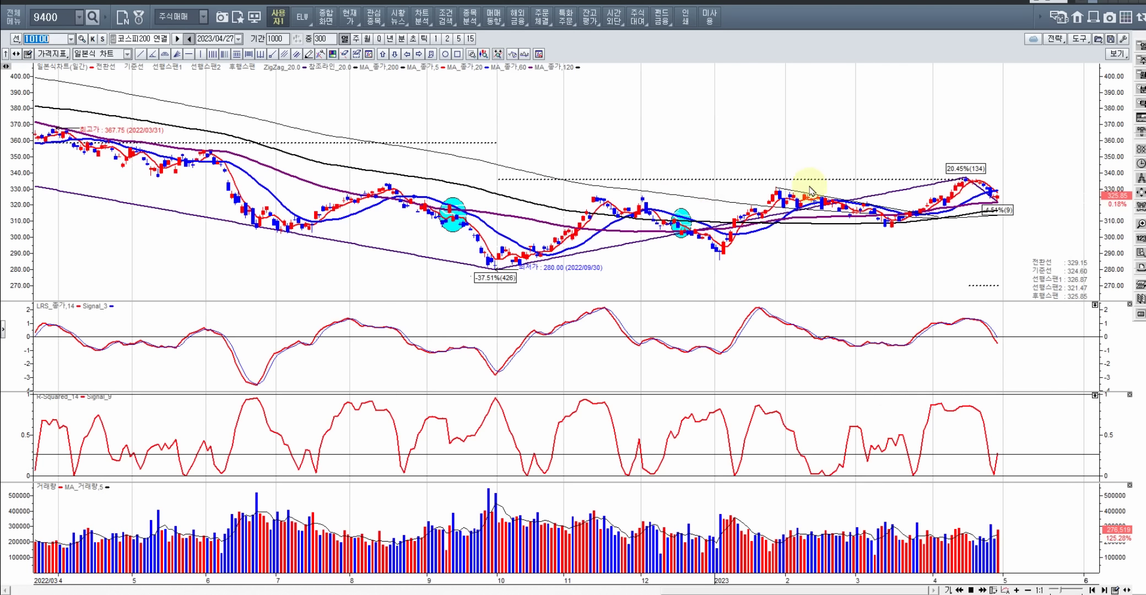
pyautogui.scroll(3, 915, 243)
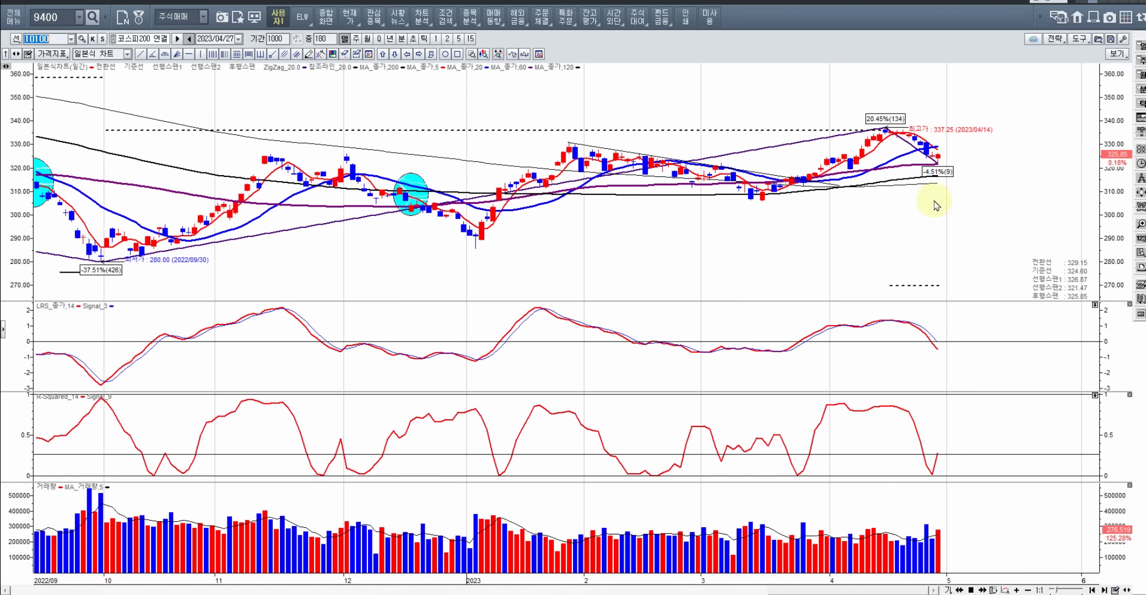
# Return the 9400 chart to its small window, enlarge the 7400 코스피 weekly chart, and examine its 20-, 60- and 120-week averages.
pyautogui.click(1054, 16)
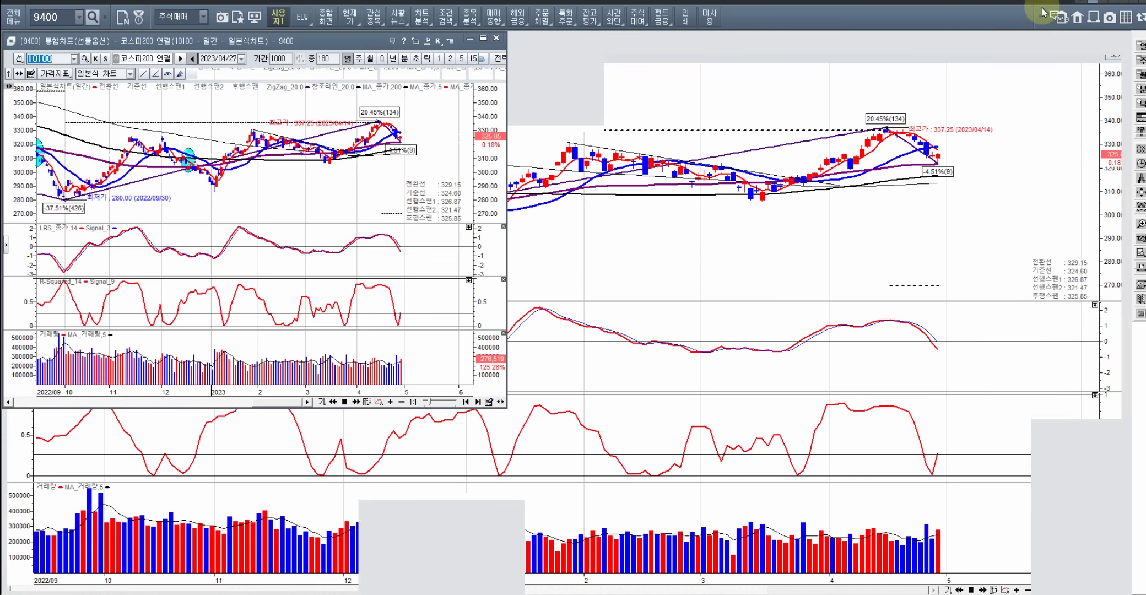
pyautogui.click(590, 377)
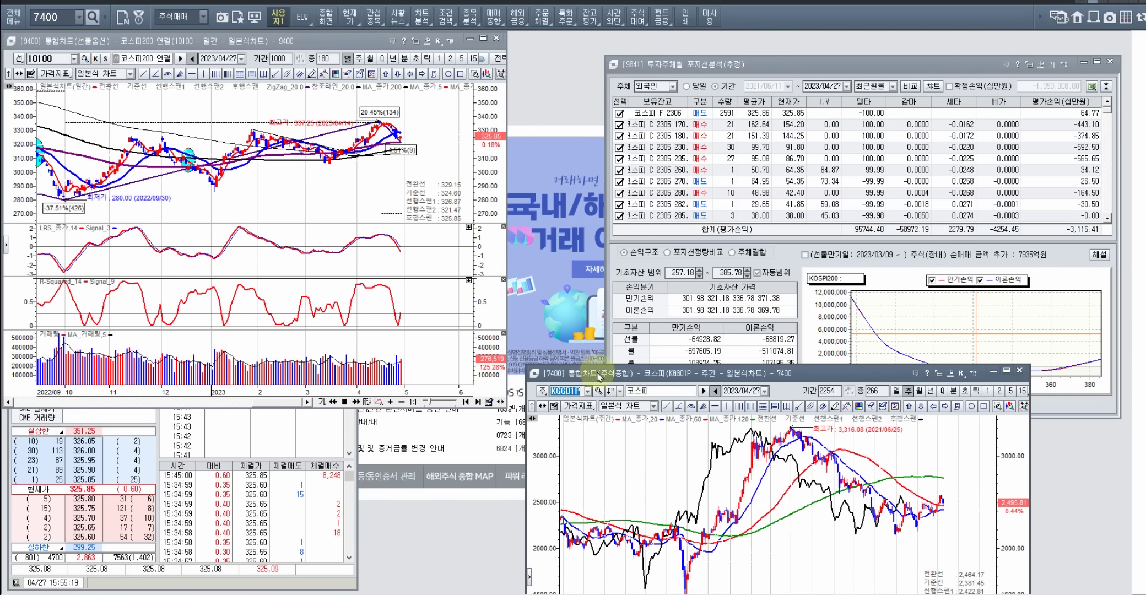
pyautogui.doubleClick(826, 370)
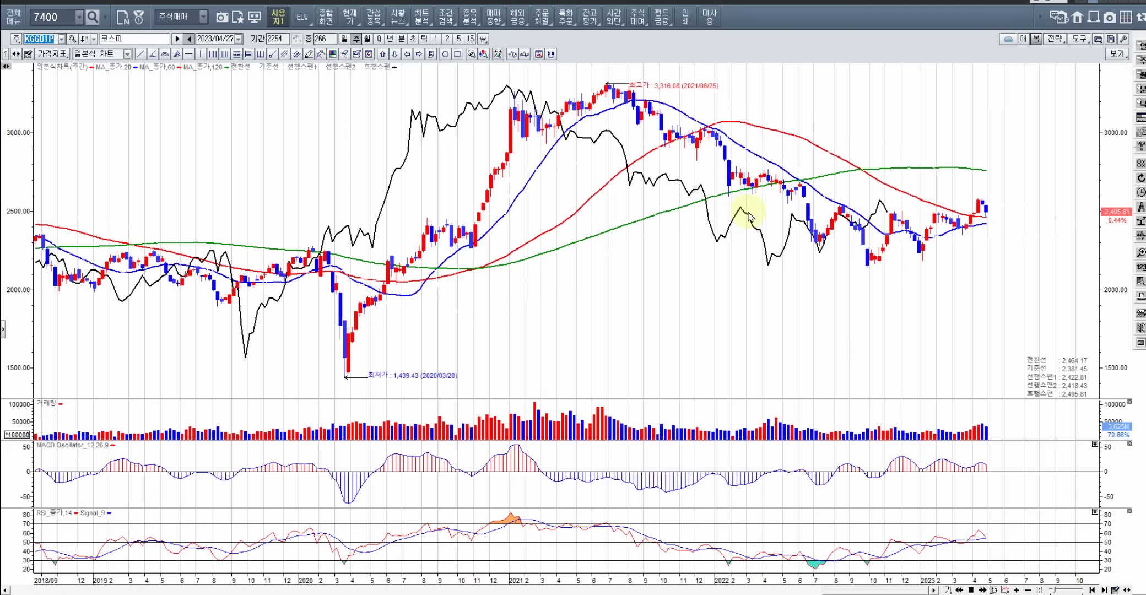
pyautogui.scroll(3, 773, 227)
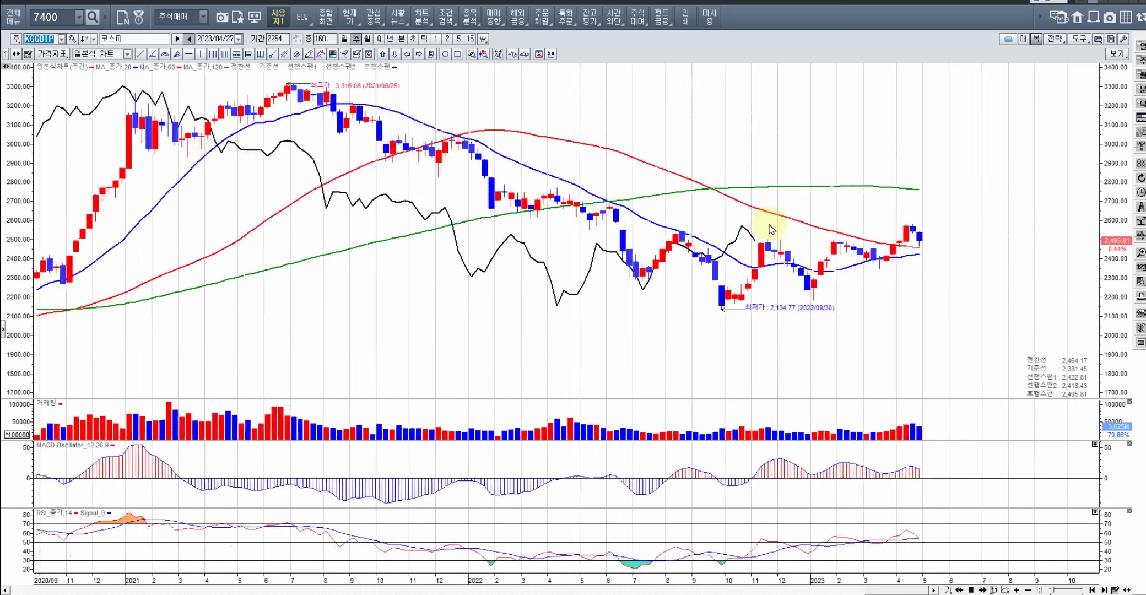
pyautogui.scroll(-3, 769, 227)
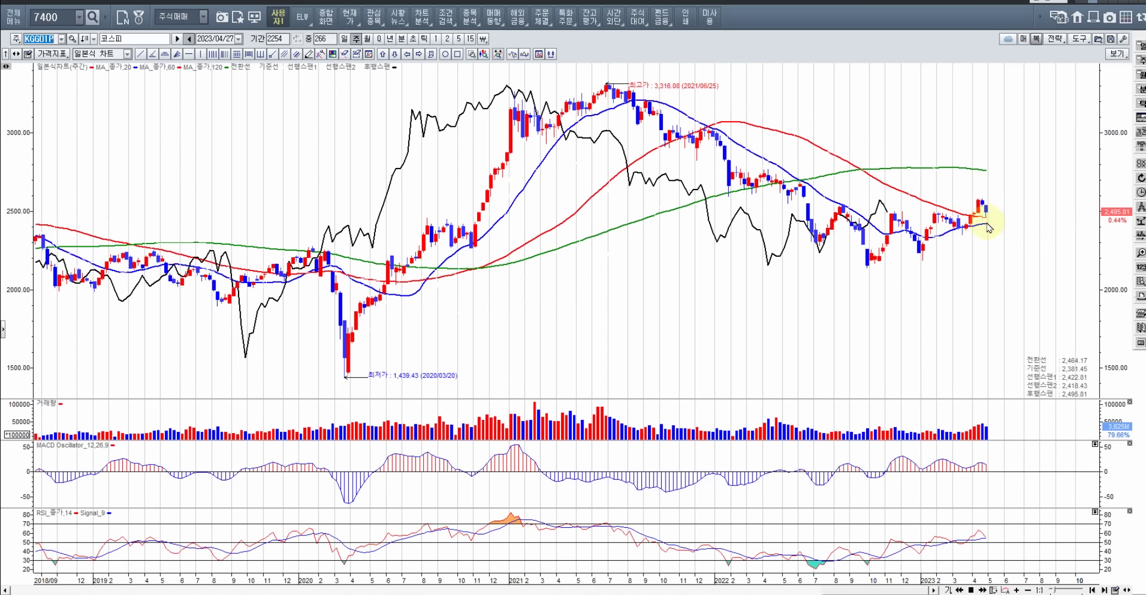
pyautogui.scroll(5, 986, 212)
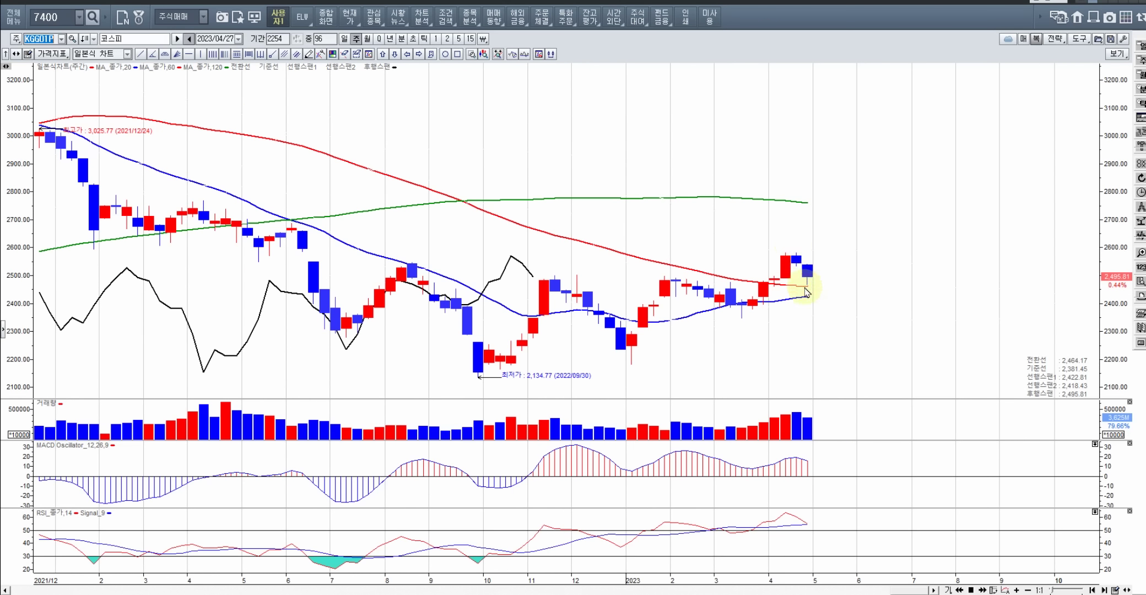
pyautogui.scroll(-2, 805, 292)
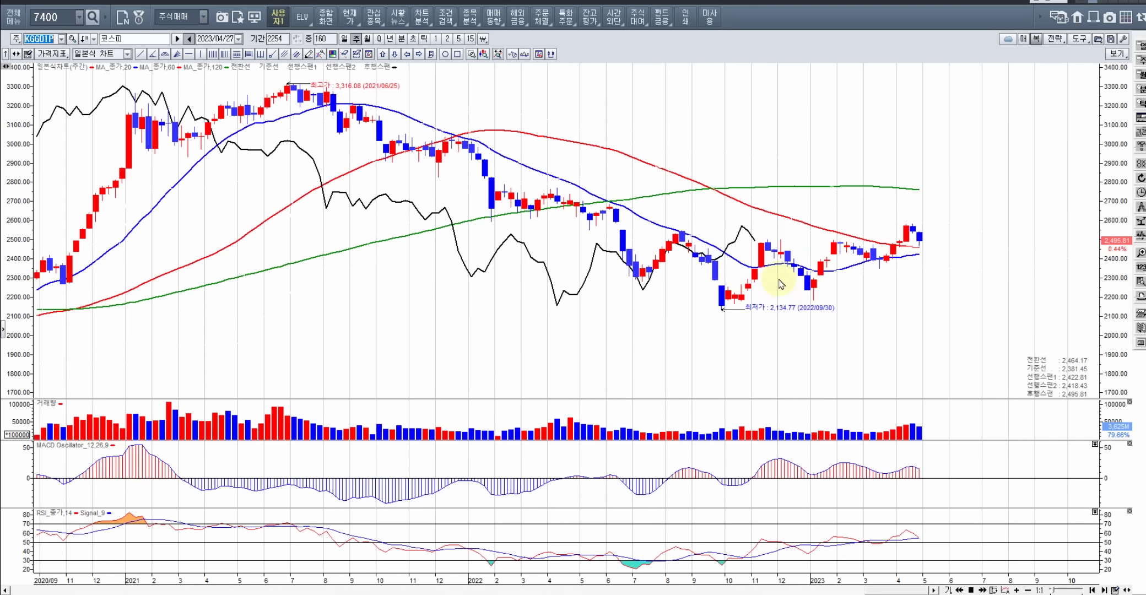
# Convert the weekly 코스피 chart from won to US dollars.
pyautogui.click(484, 39)
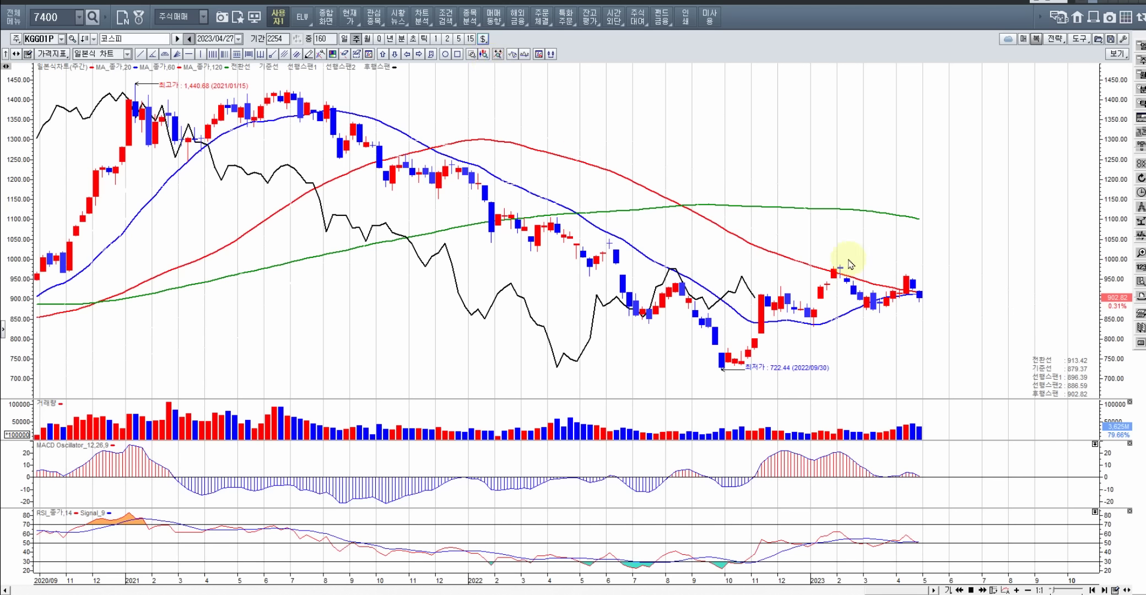
# Show the dollar-based weekly 코스피 back to 2015 and sketch its path from the 2021 peak to a projected drop below 800.
pyautogui.moveTo(923, 328)
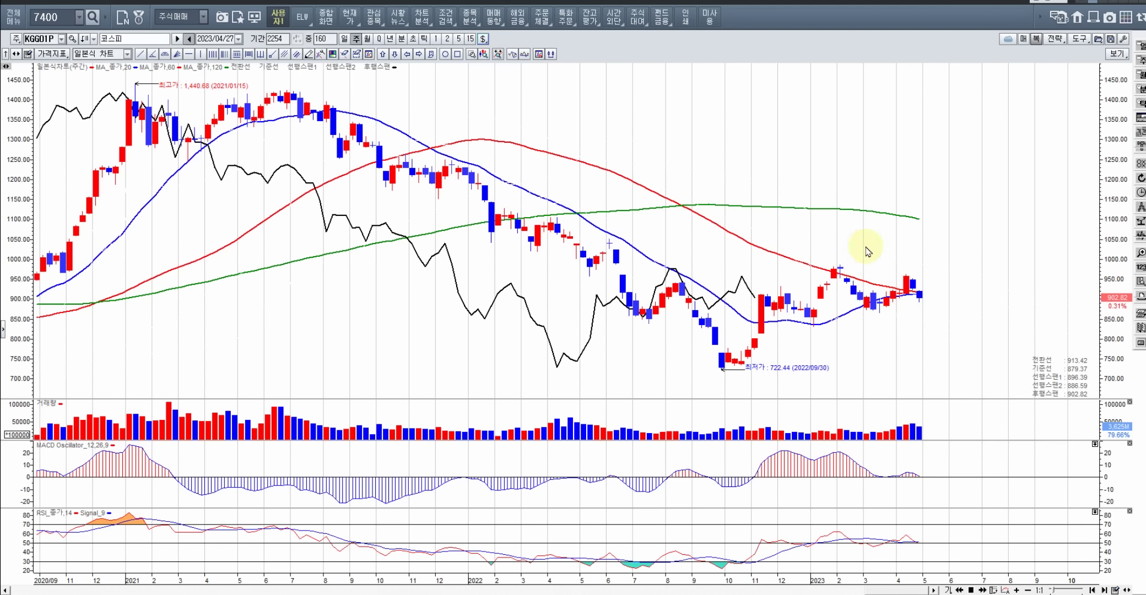
pyautogui.scroll(-5, 866, 251)
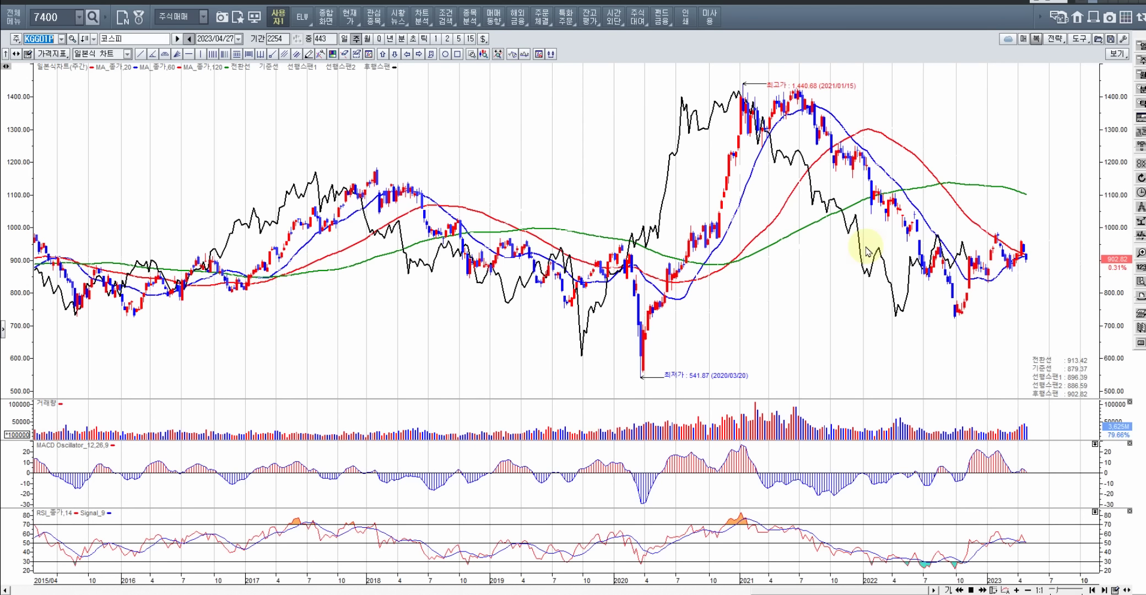
pyautogui.click(1139, 118)
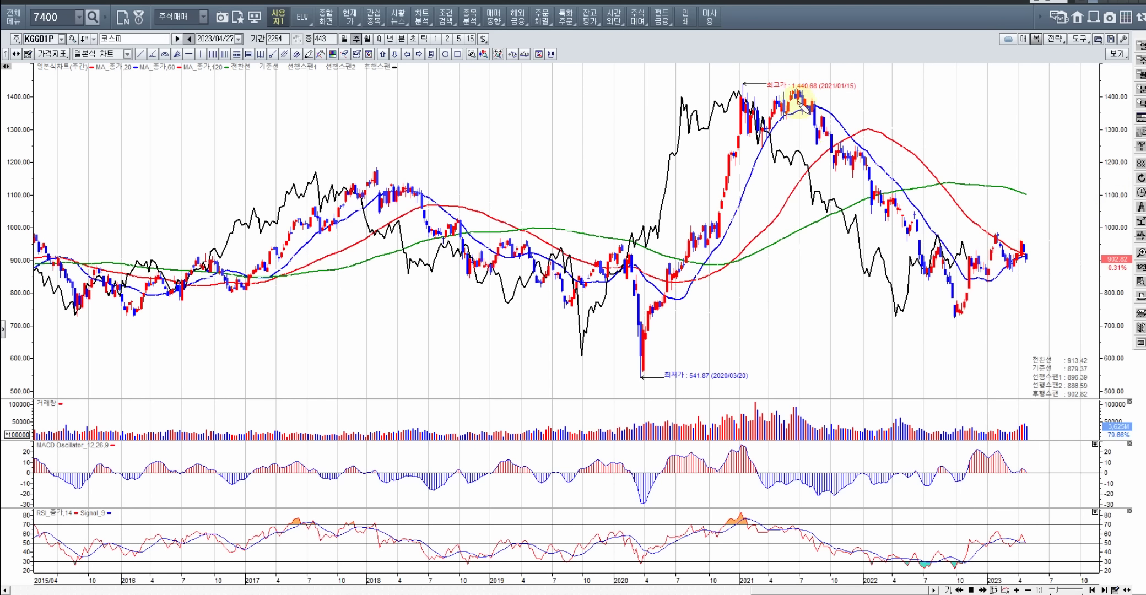
pyautogui.moveTo(795, 94)
pyautogui.mouseDown()
pyautogui.moveTo(958, 313)
pyautogui.moveTo(986, 251)
pyautogui.moveTo(1013, 264)
pyautogui.moveTo(1021, 246)
pyautogui.moveTo(1048, 314)
pyautogui.moveTo(1037, 304)
pyautogui.moveTo(1058, 302)
pyautogui.mouseUp()
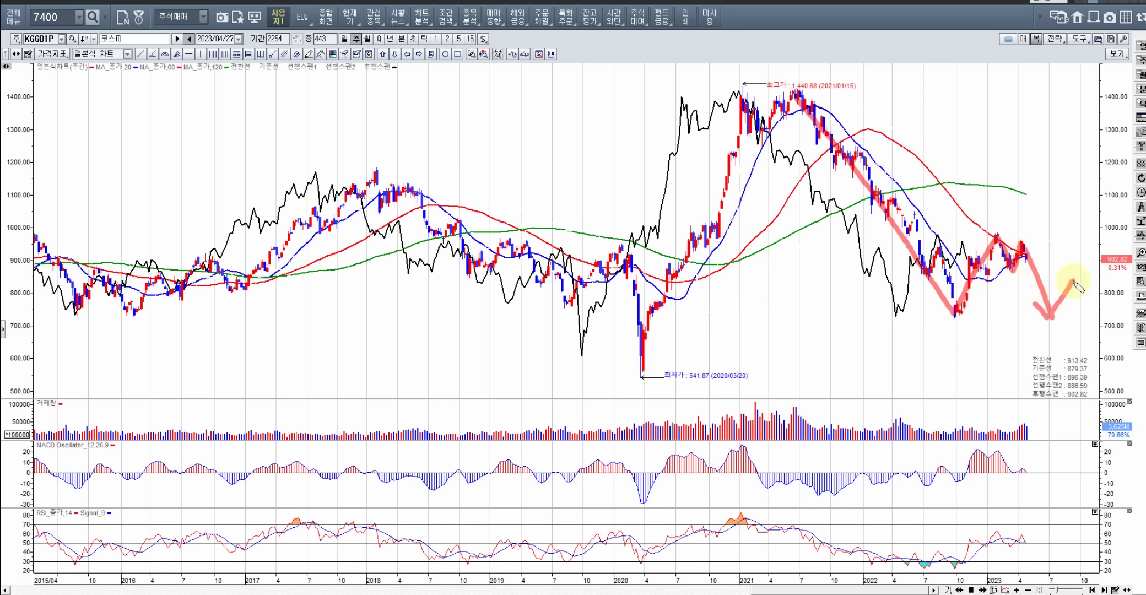
# Circle the 2018, early-2020, 2021–2022 and latest MACD Oscillator swings, mark the latest with an arrow, and clear all drawings.
pyautogui.moveTo(1034, 480)
pyautogui.mouseDown()
pyautogui.moveTo(974, 488)
pyautogui.moveTo(957, 455)
pyautogui.moveTo(1035, 466)
pyautogui.moveTo(984, 491)
pyautogui.mouseUp()
pyautogui.moveTo(1030, 408)
pyautogui.mouseDown()
pyautogui.moveTo(1025, 431)
pyautogui.moveTo(1015, 424)
pyautogui.moveTo(1022, 408)
pyautogui.mouseUp()
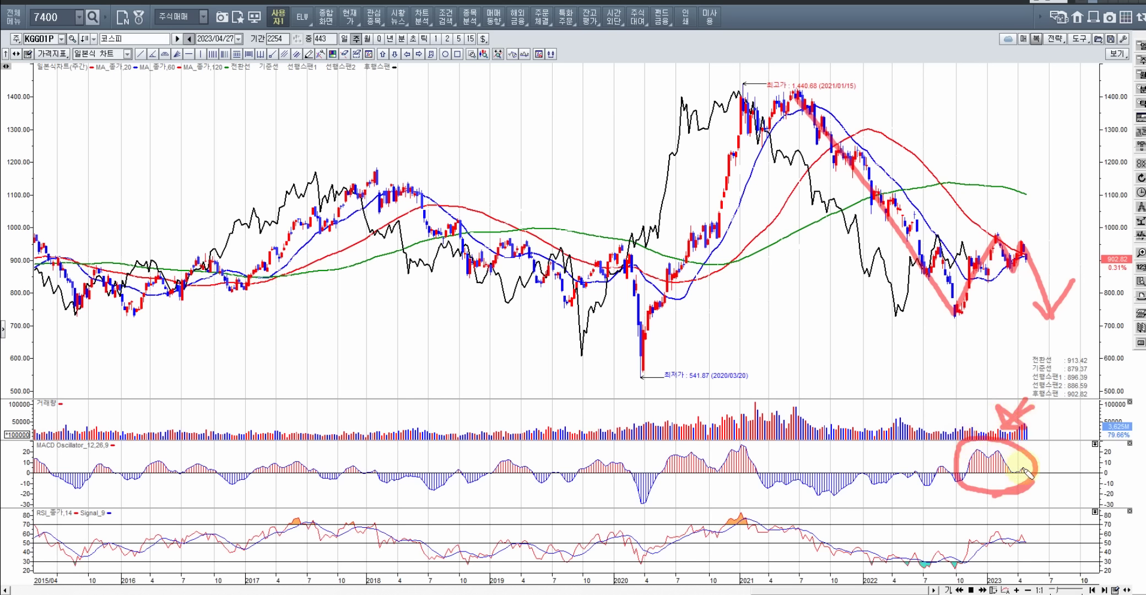
pyautogui.moveTo(906, 500)
pyautogui.mouseDown()
pyautogui.moveTo(767, 493)
pyautogui.moveTo(900, 499)
pyautogui.mouseUp()
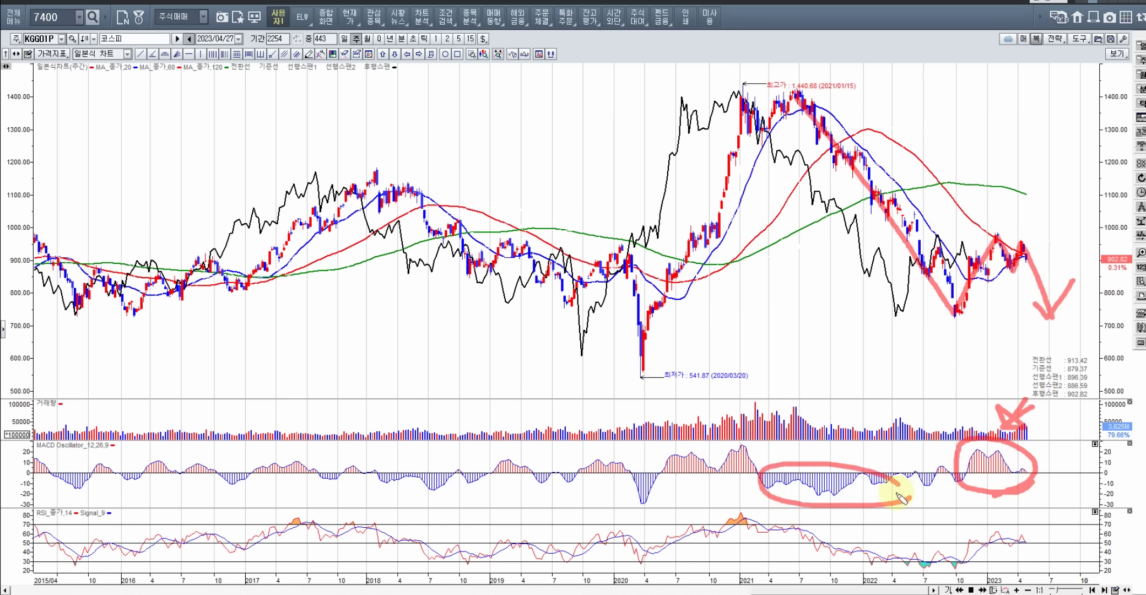
pyautogui.moveTo(652, 475)
pyautogui.mouseDown()
pyautogui.moveTo(661, 493)
pyautogui.moveTo(626, 510)
pyautogui.moveTo(658, 489)
pyautogui.moveTo(667, 503)
pyautogui.mouseUp()
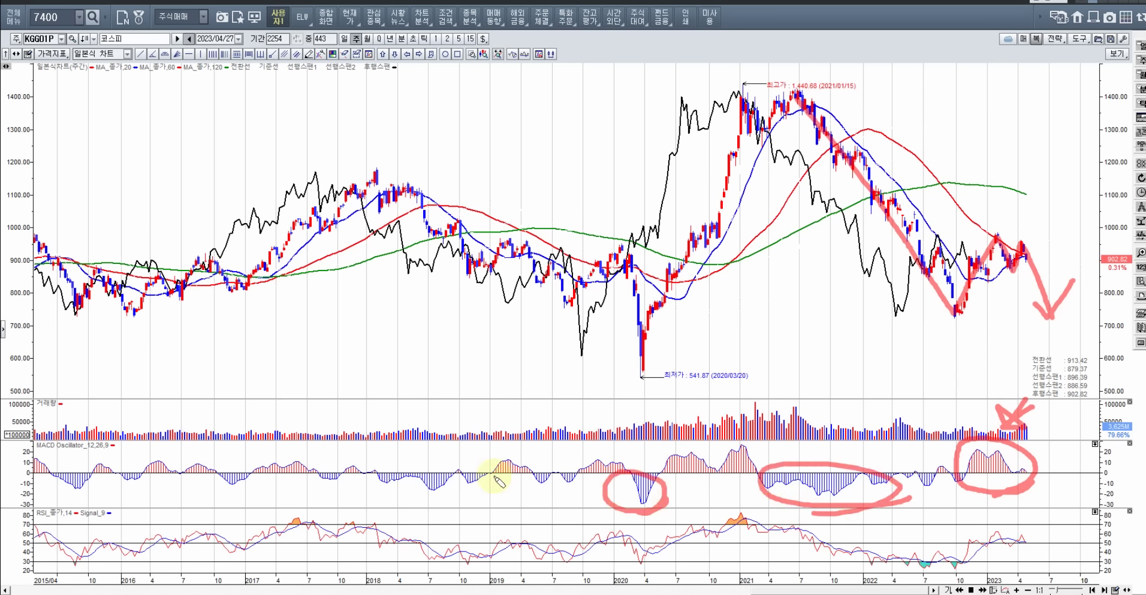
pyautogui.moveTo(499, 482)
pyautogui.mouseDown()
pyautogui.moveTo(383, 486)
pyautogui.moveTo(461, 504)
pyautogui.moveTo(484, 484)
pyautogui.mouseUp()
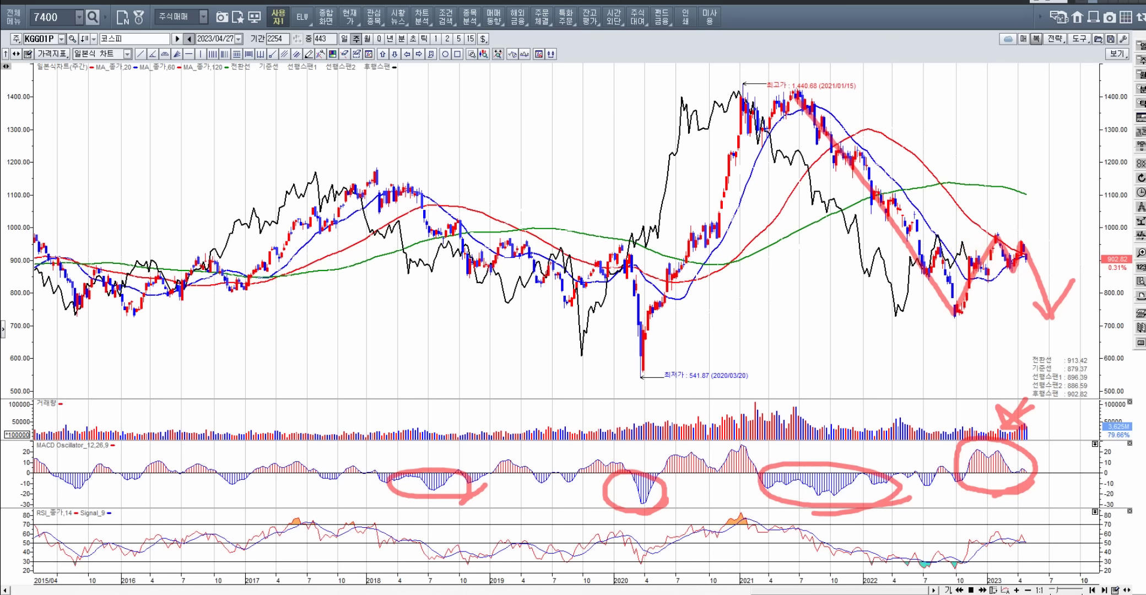
pyautogui.press('Escape')
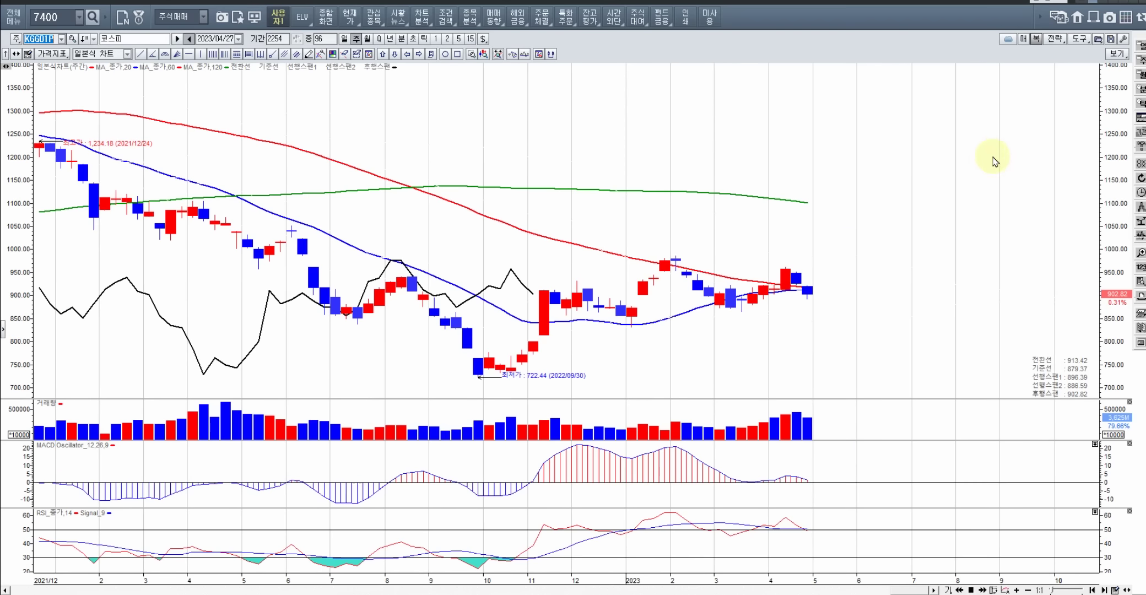
# Switch the 코스피 chart to daily candles priced in won and return it to its small window.
pyautogui.scroll(-3, 988, 167)
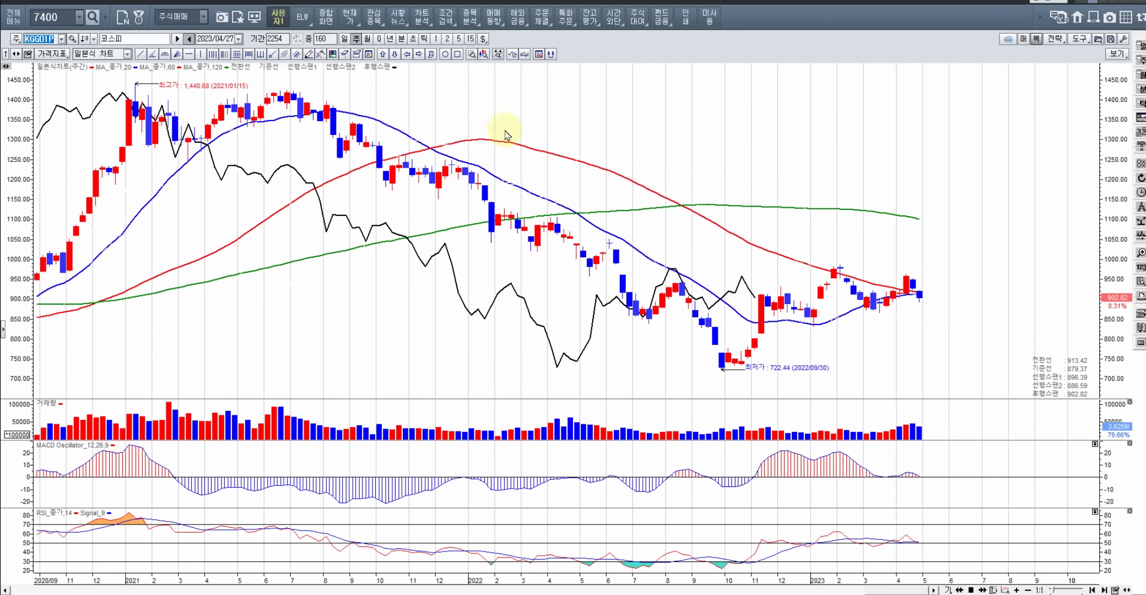
pyautogui.click(345, 39)
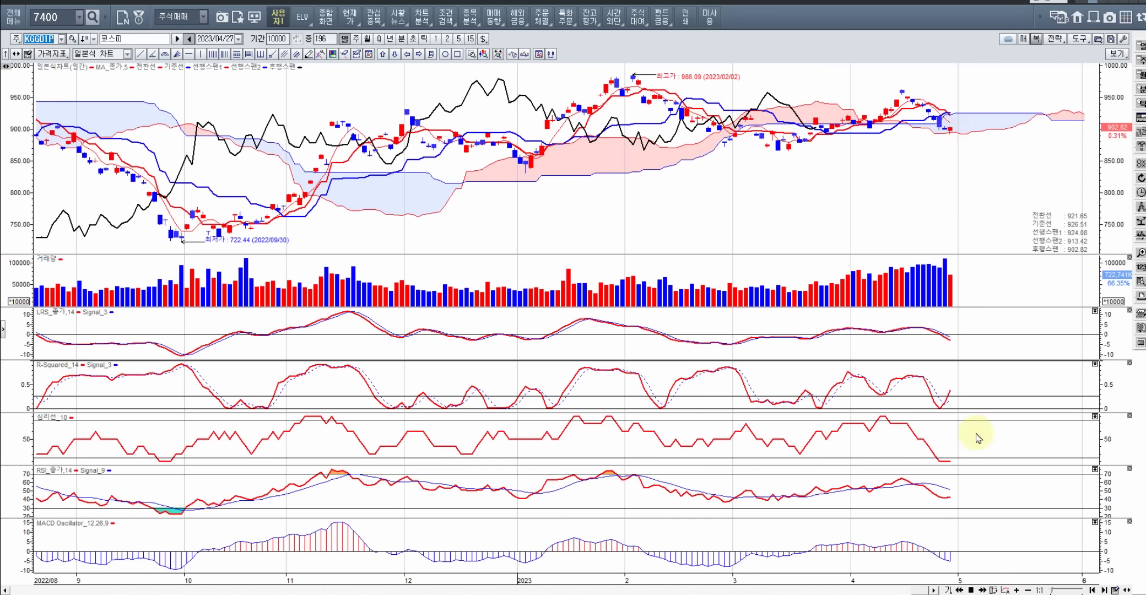
pyautogui.click(482, 39)
pyautogui.click(498, 54)
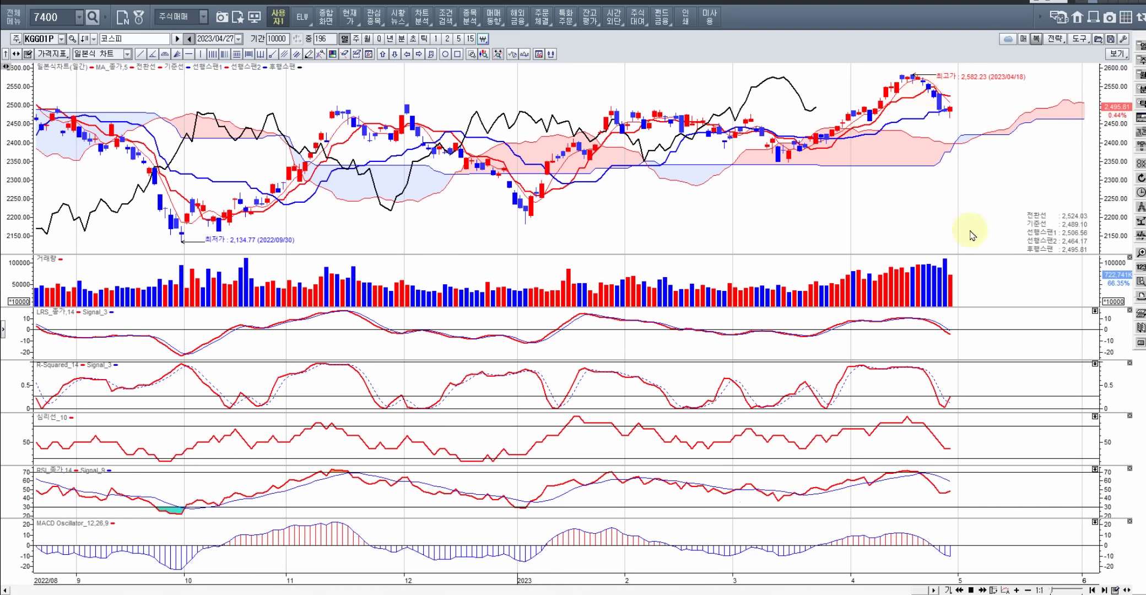
pyautogui.click(1048, 4)
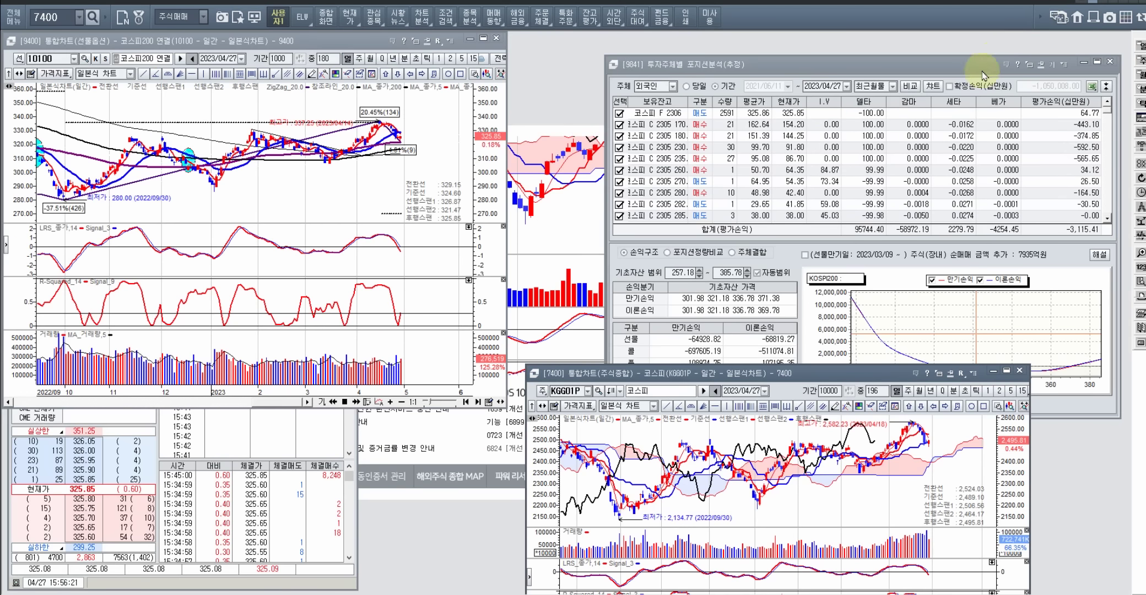
# Load the 개인 positions in the 9841 investor position analysis and examine their profit curve with 이론손익 hidden.
pyautogui.moveTo(899, 66); pyautogui.dragTo(873, 61)
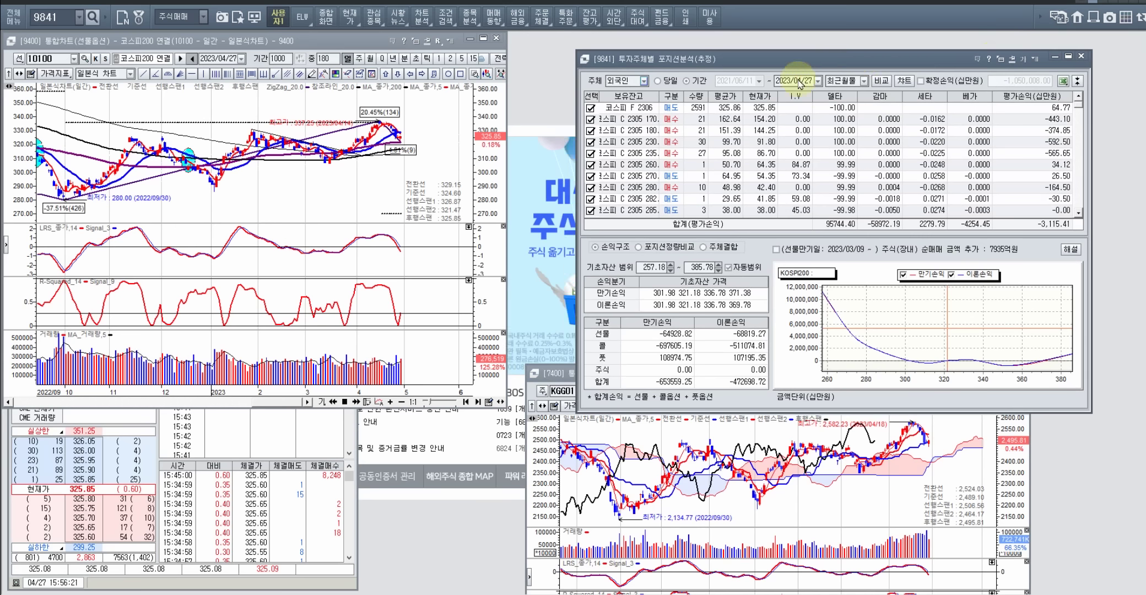
pyautogui.click(642, 81)
pyautogui.click(637, 90)
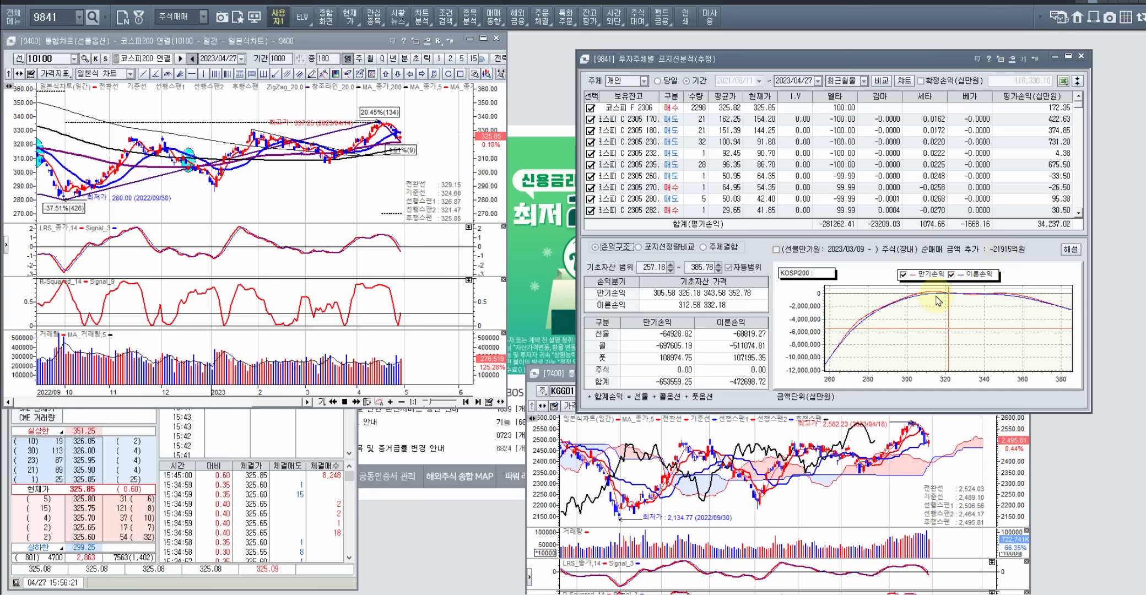
pyautogui.click(909, 296)
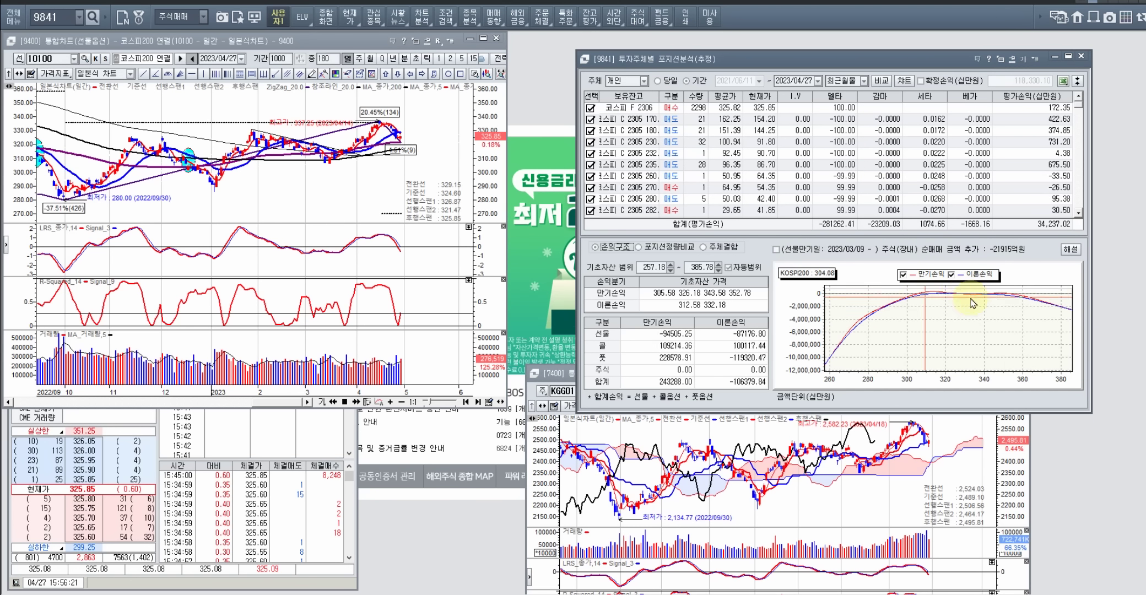
pyautogui.click(951, 273)
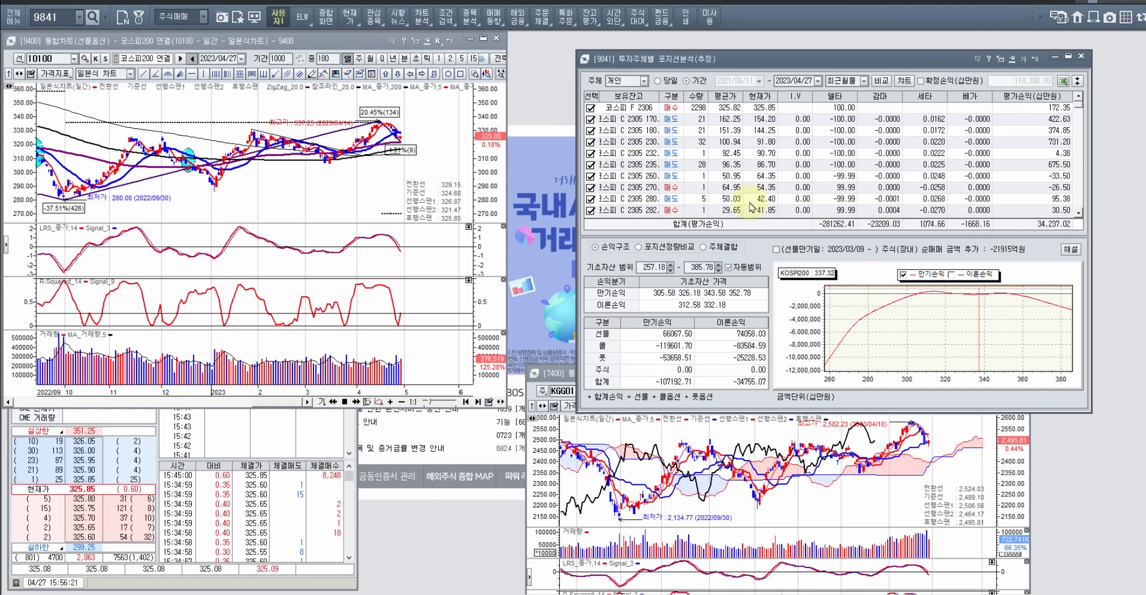
# Examine the 기관계 profit curves in the 9841 analysis, followed by the 외국인 curve with 이론손익 hidden.
pyautogui.click(642, 81)
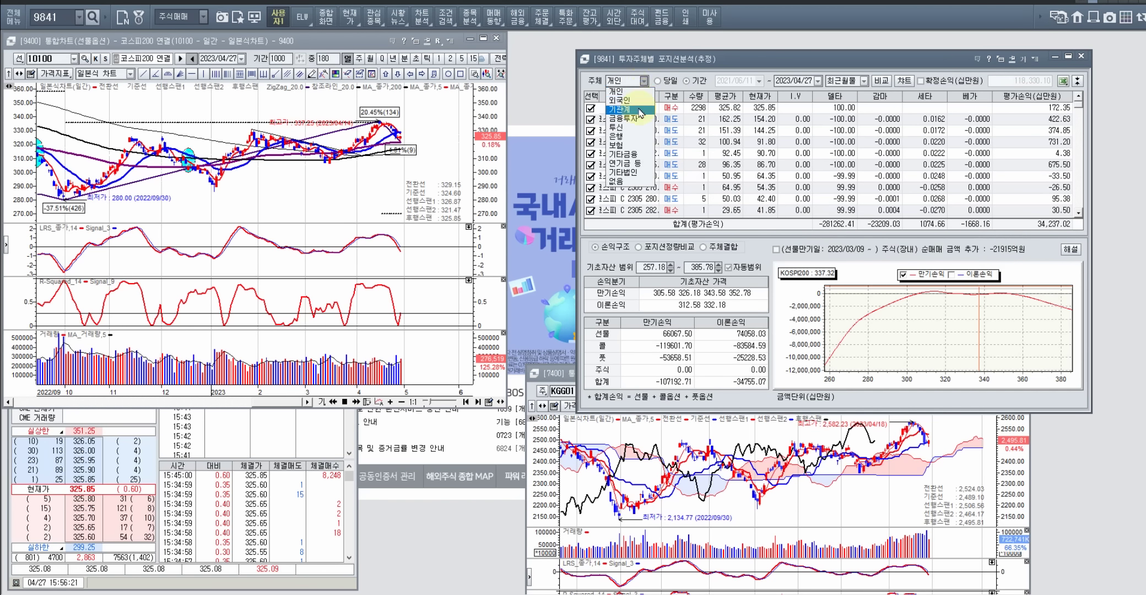
pyautogui.click(639, 109)
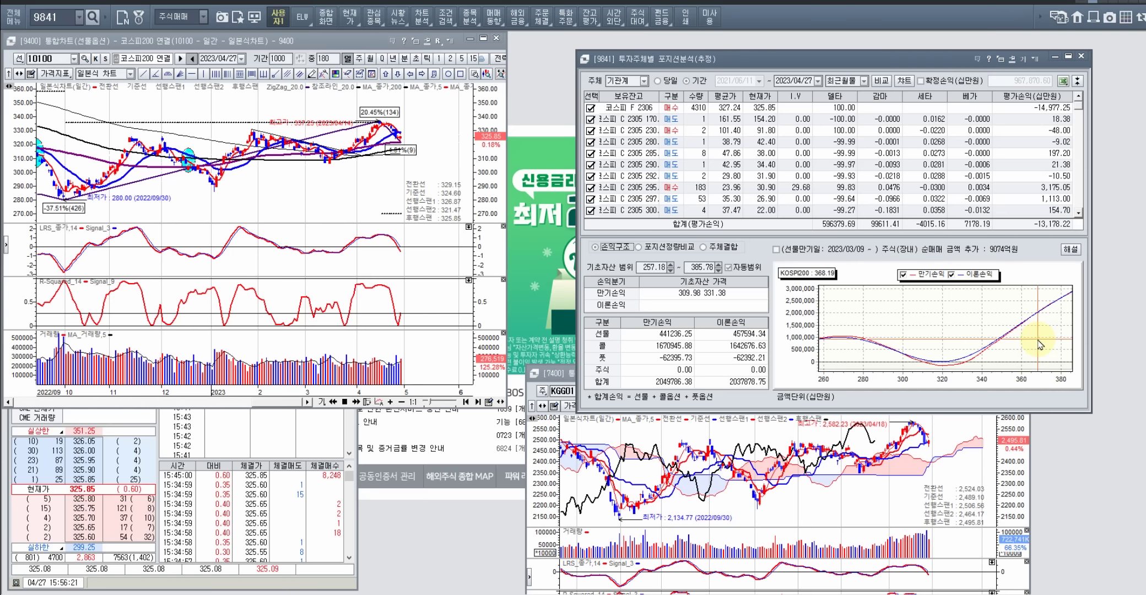
pyautogui.click(644, 82)
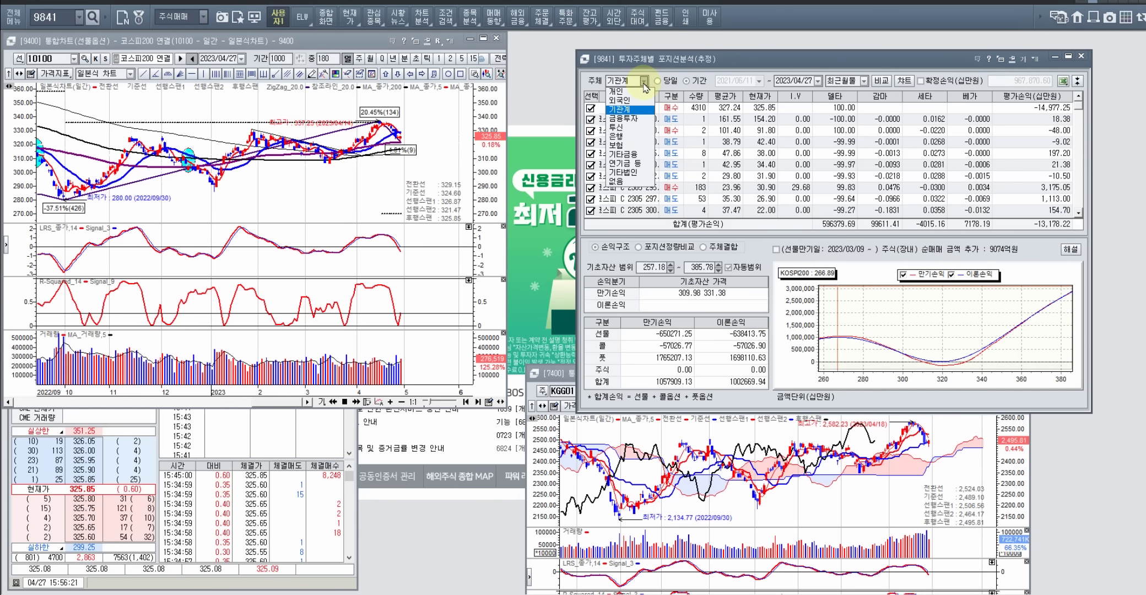
pyautogui.click(639, 102)
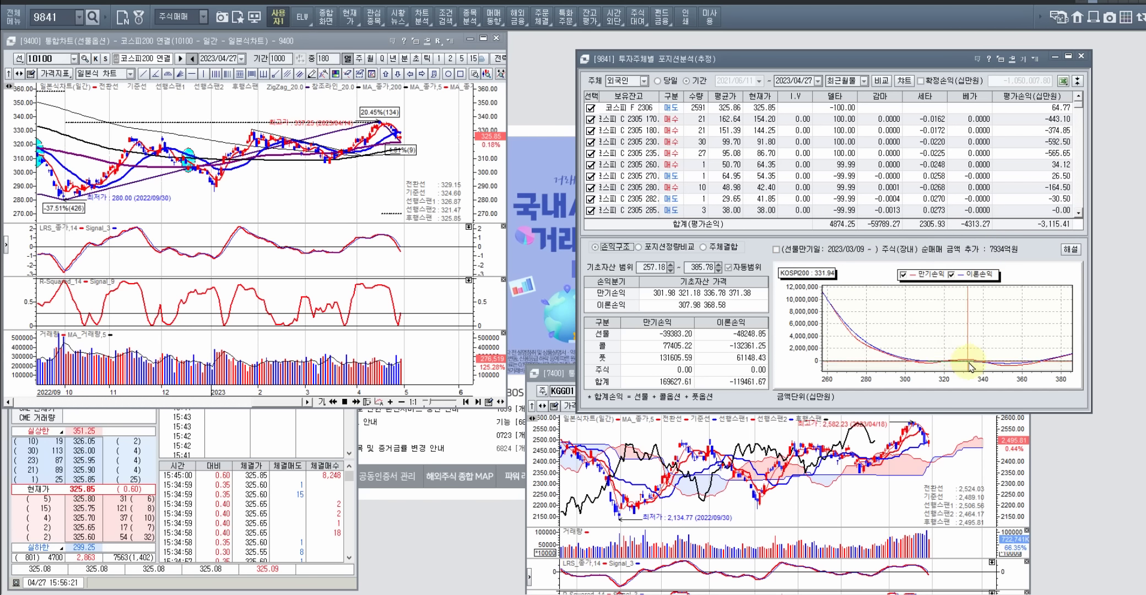
pyautogui.click(950, 275)
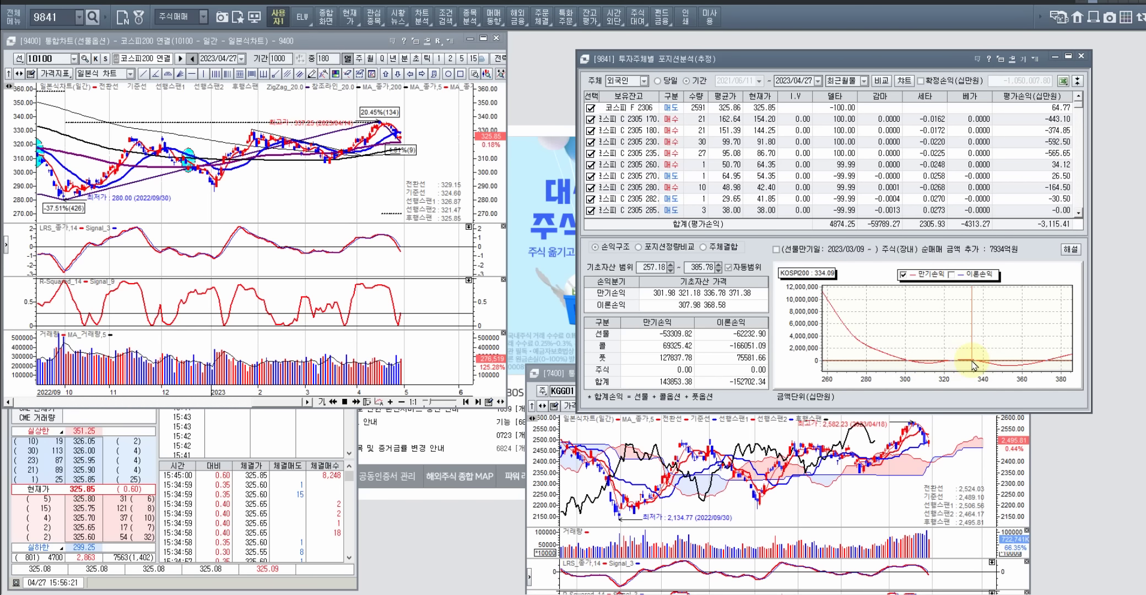
# Examine the recent candles and moving averages on the 9400 코스피200 연결 chart and shift the 9841 window slightly towards it.
pyautogui.scroll(2, 409, 172)
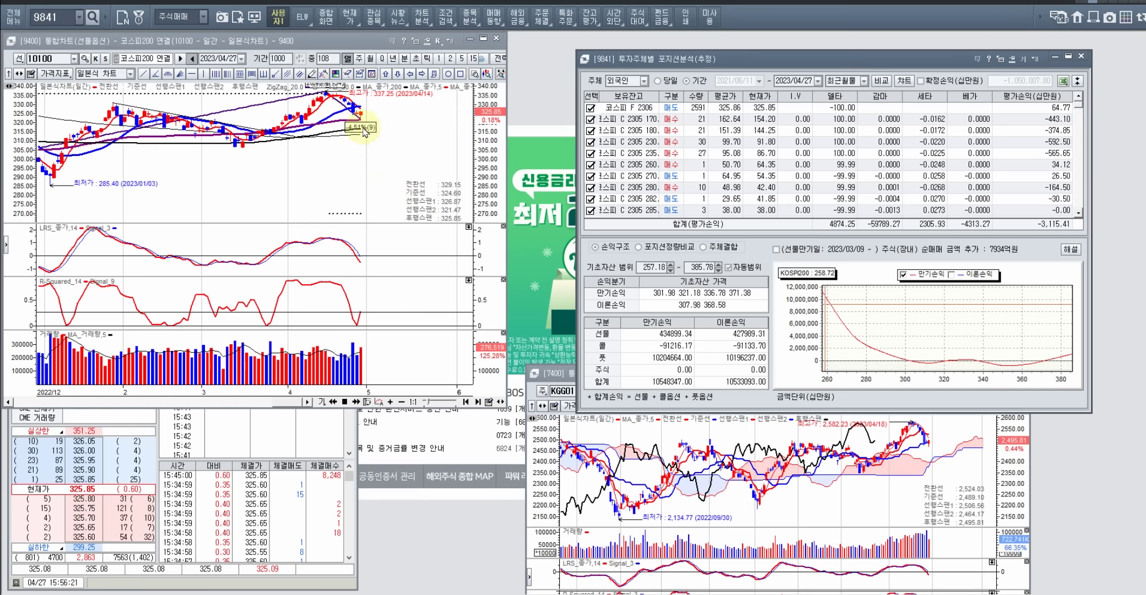
pyautogui.scroll(-3, 363, 132)
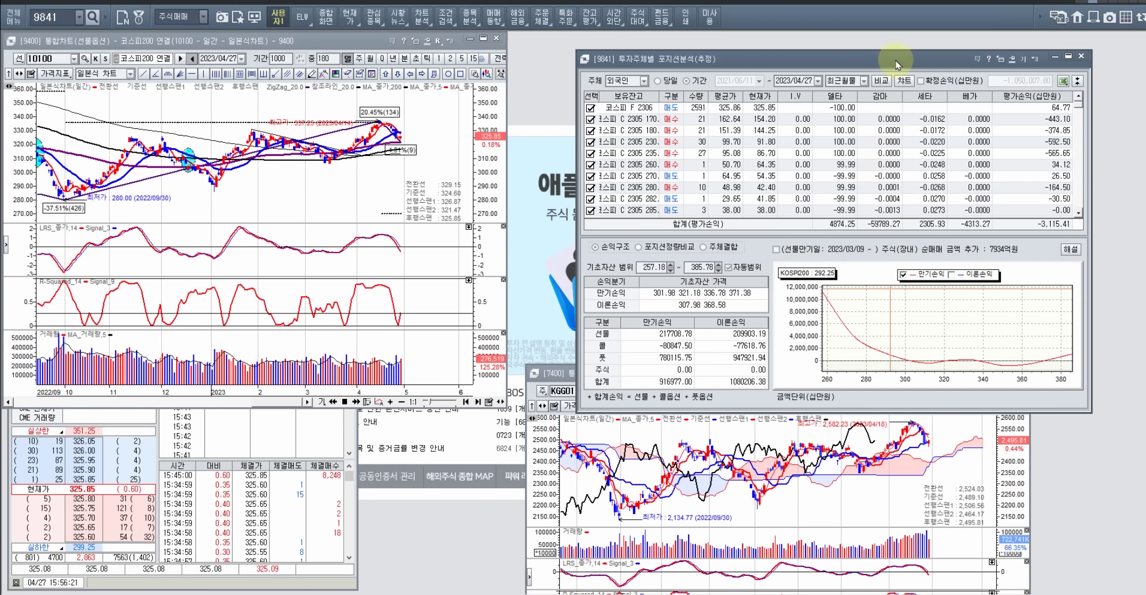
pyautogui.moveTo(896, 62); pyautogui.dragTo(883, 64)
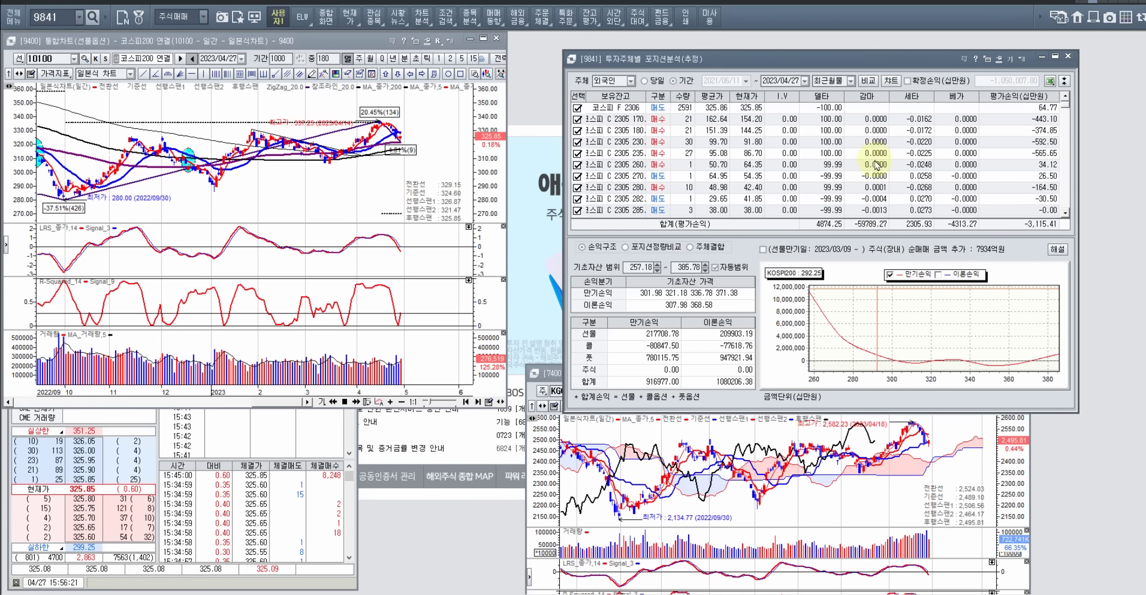